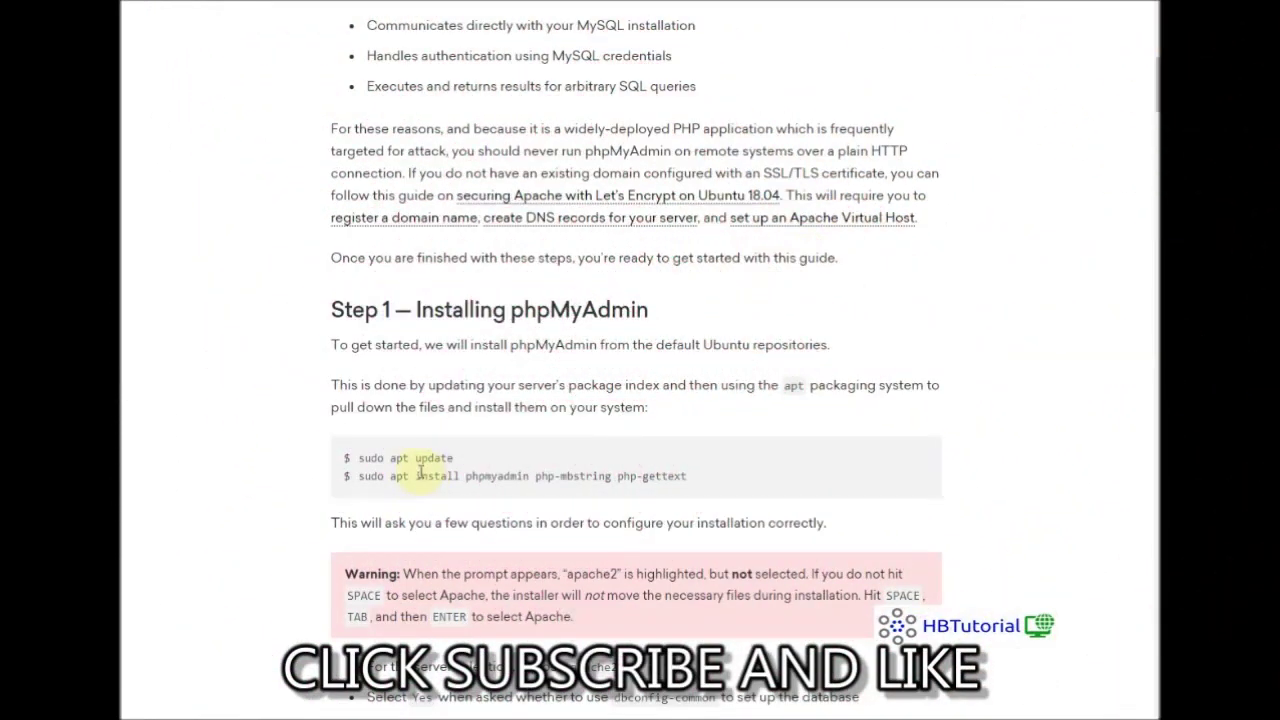
Highlight 'phpMyAdmin' in the tutorial's Step 1 heading and bring up the Start menu.
double_click(643, 322)
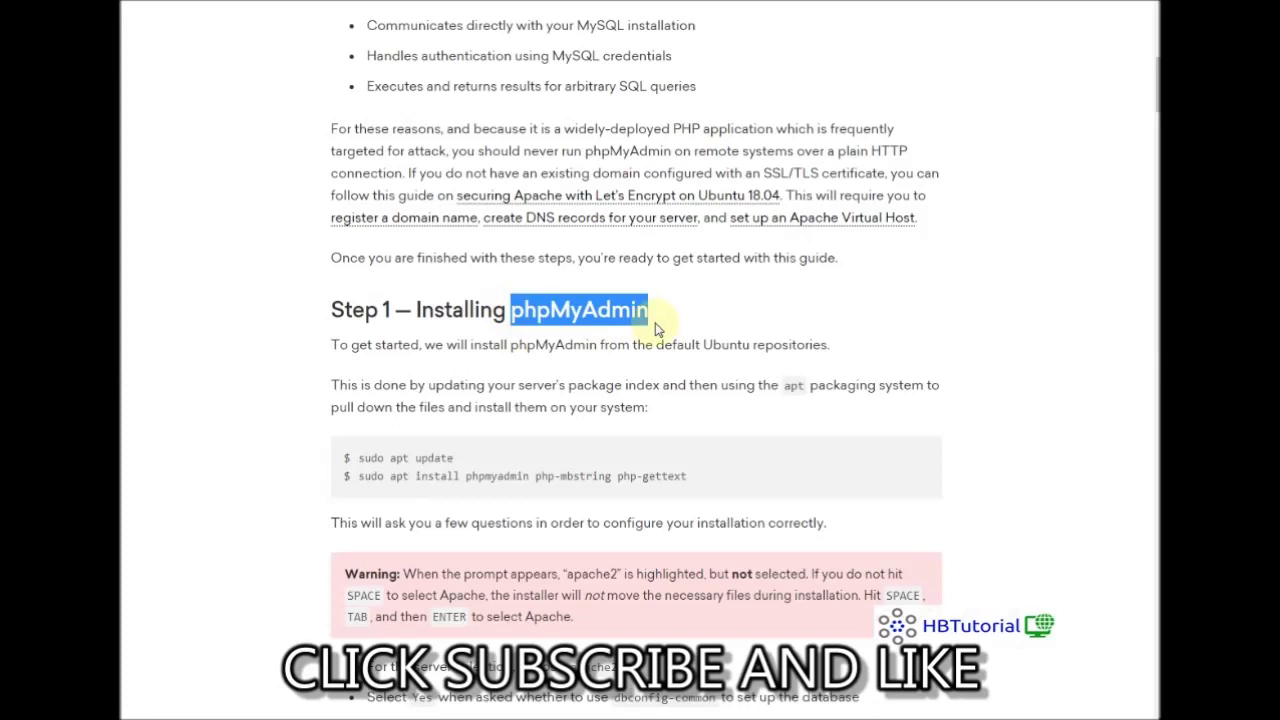
left_click(592, 342)
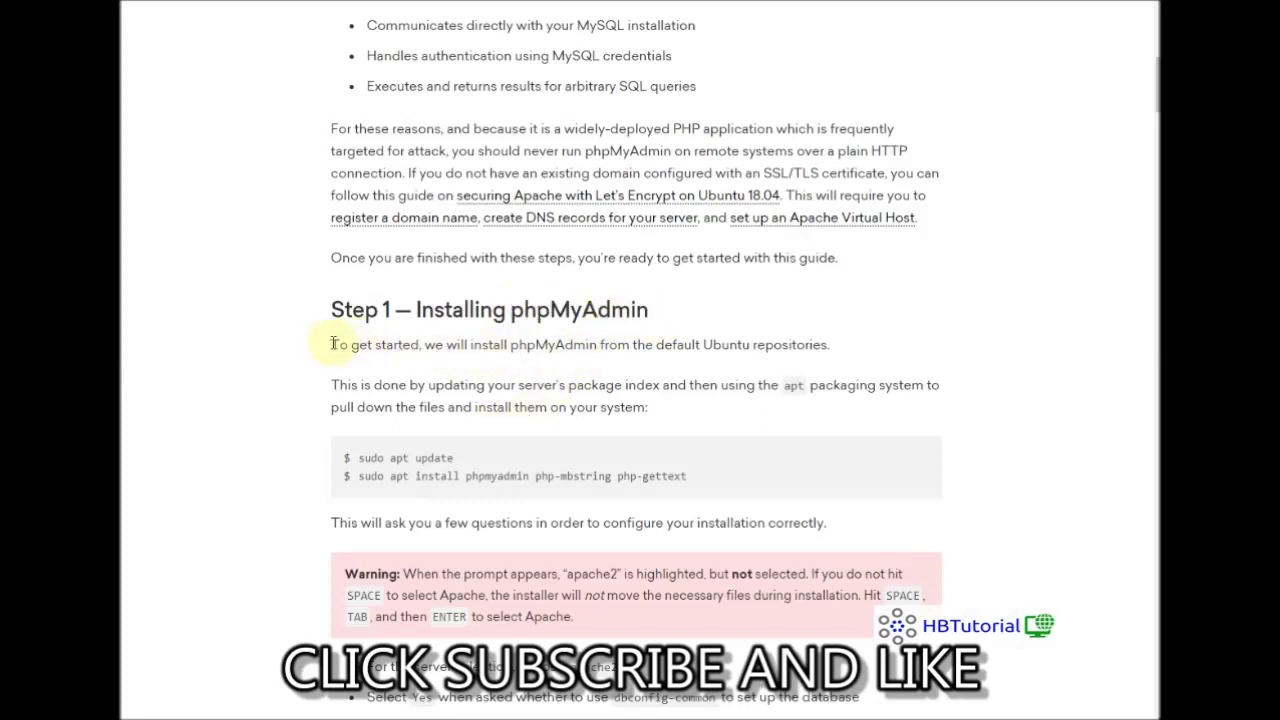
left_click_drag(513, 308, 666, 314)
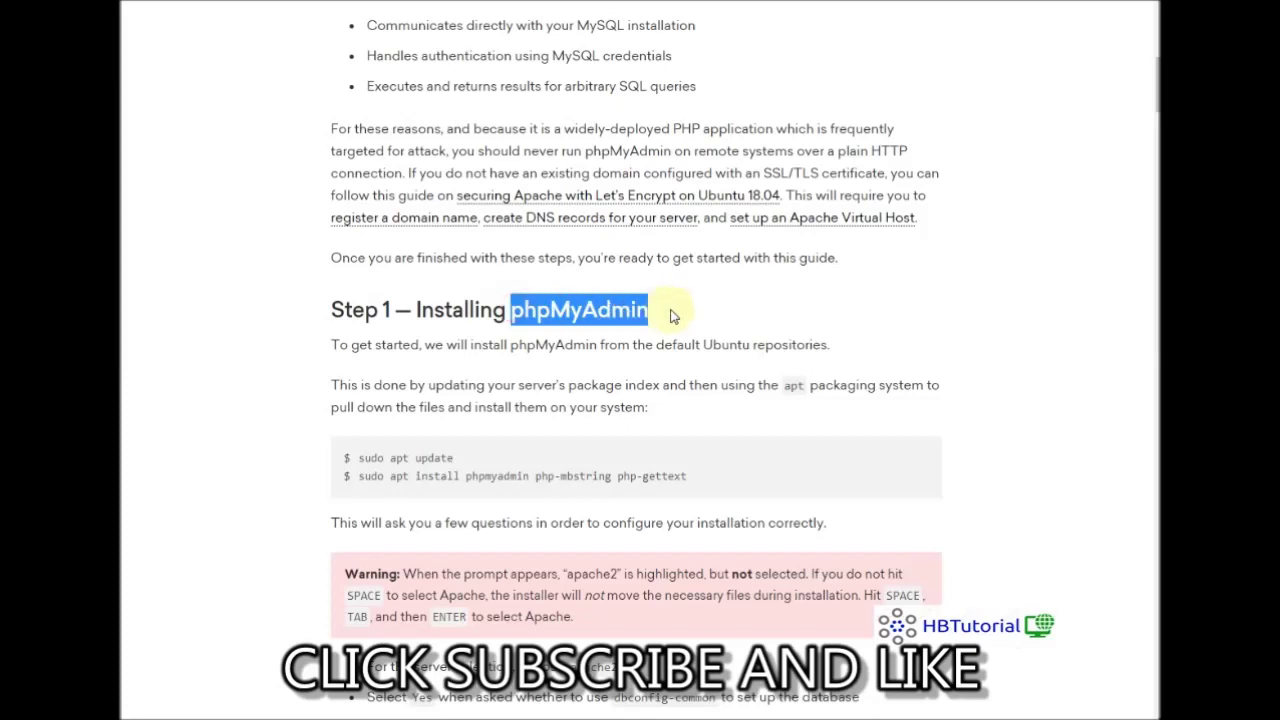
key("super")
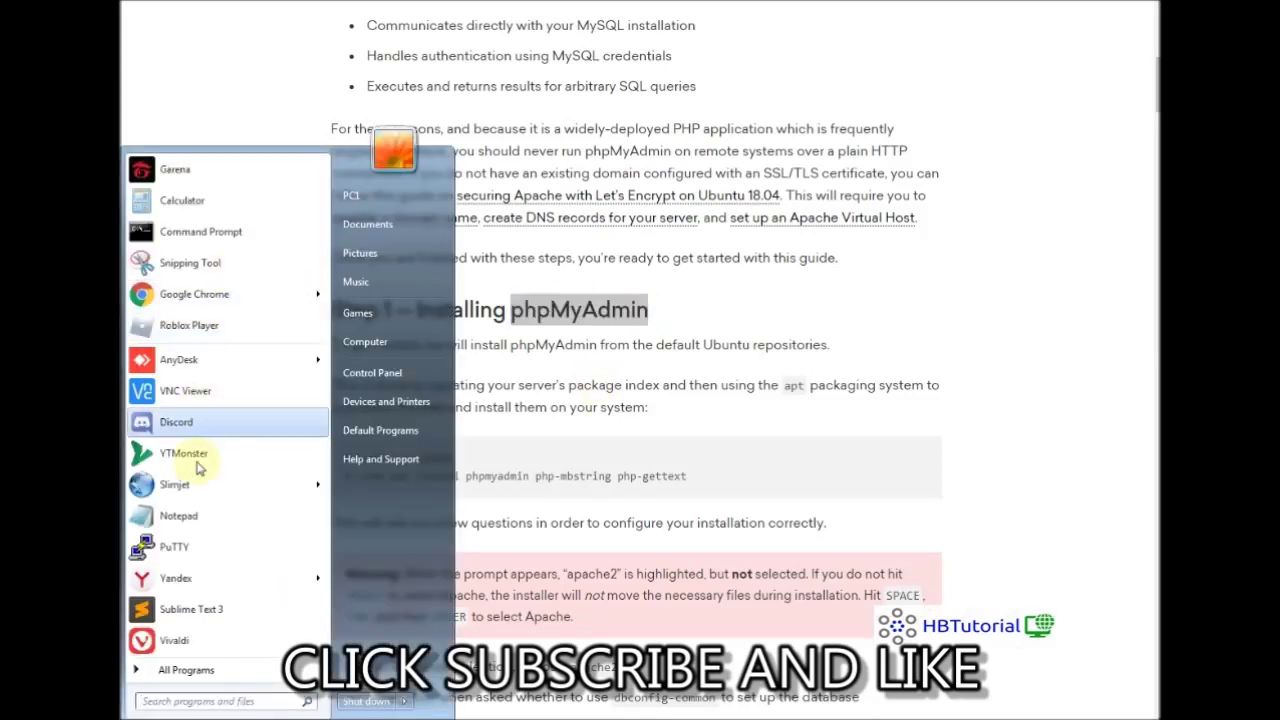
Launch PuTTY, open an SSH session to 192.168.20.100, and move the terminal to the top-left.
left_click(180, 548)
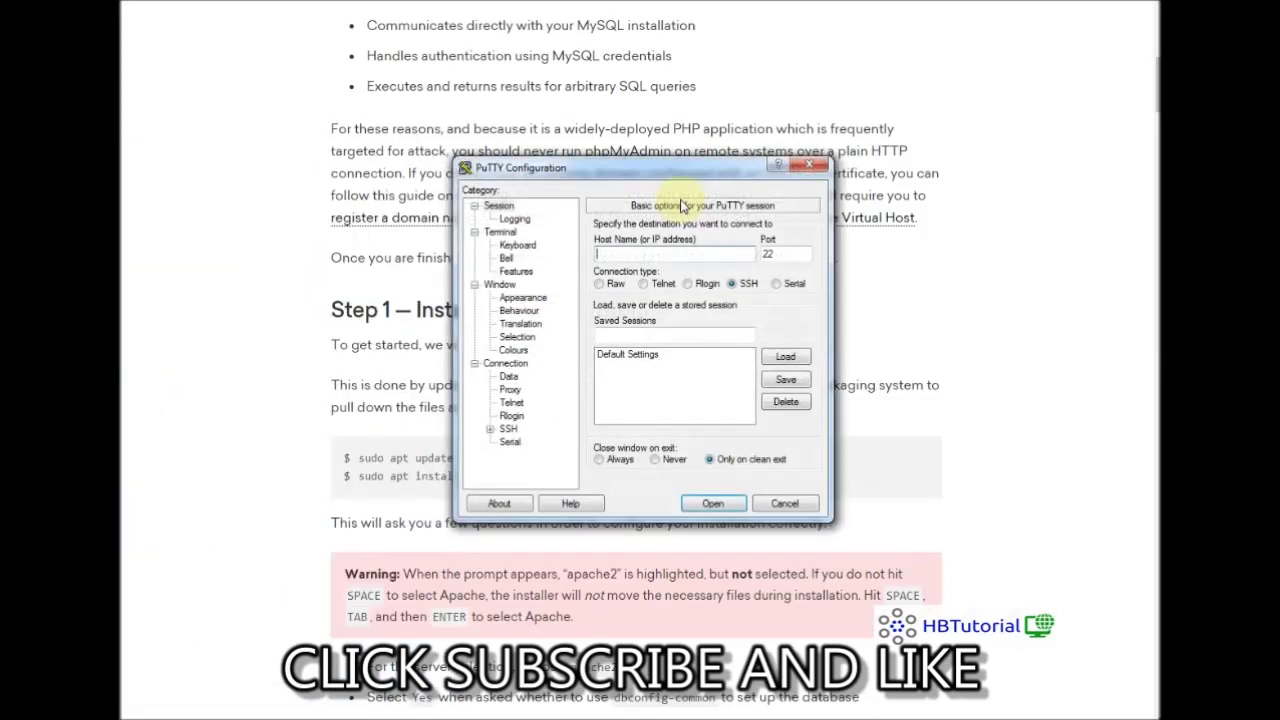
type("192")
type("16")
type("00")
key("Return")
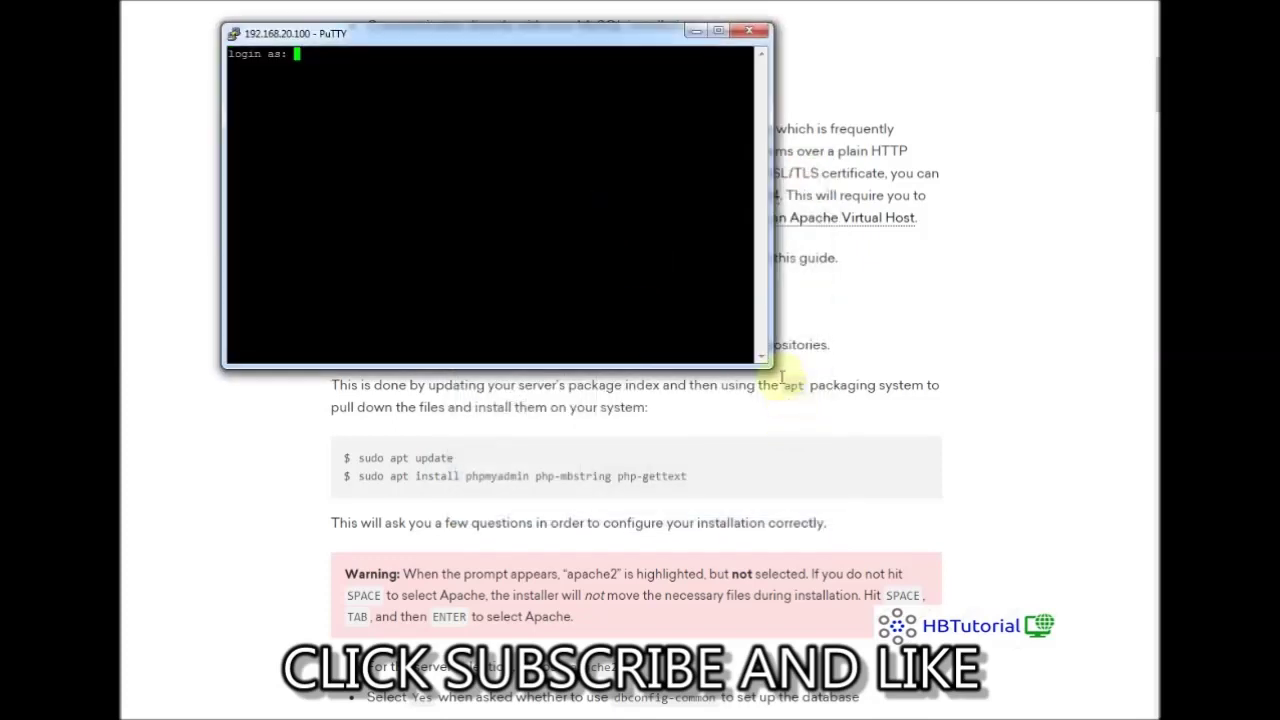
left_click_drag(771, 367, 1158, 718)
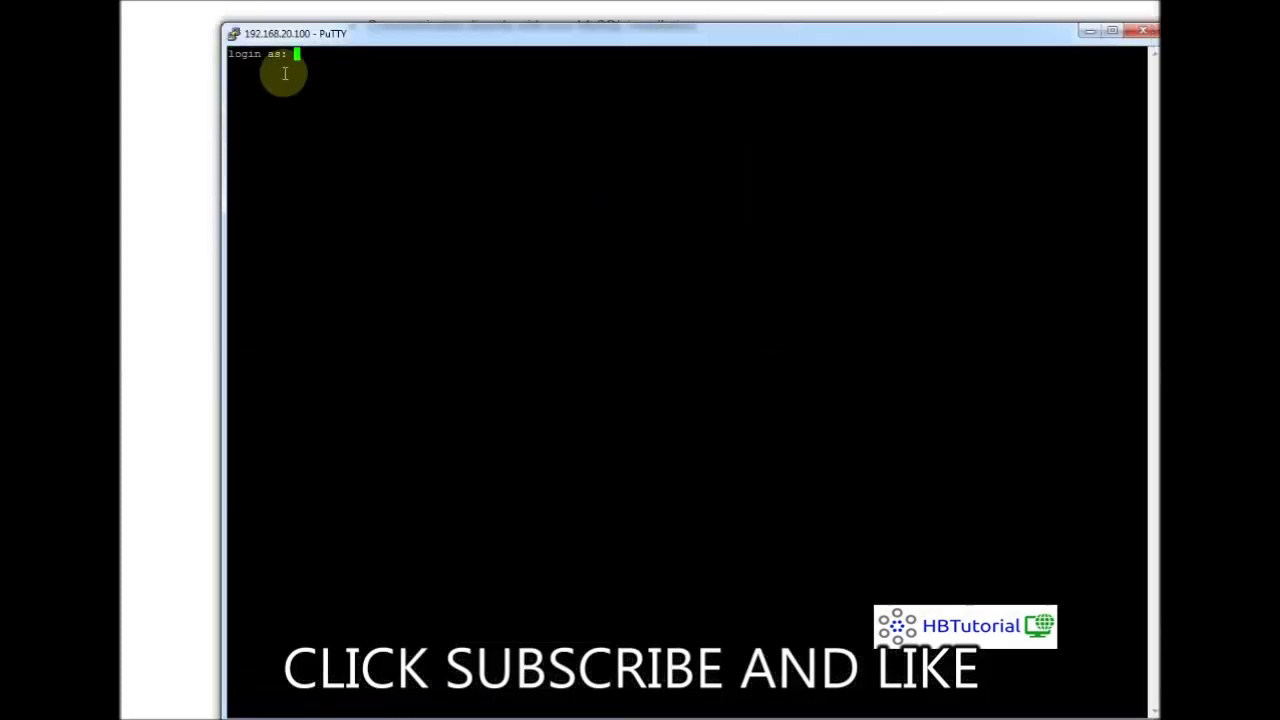
left_click_drag(240, 32, 138, 8)
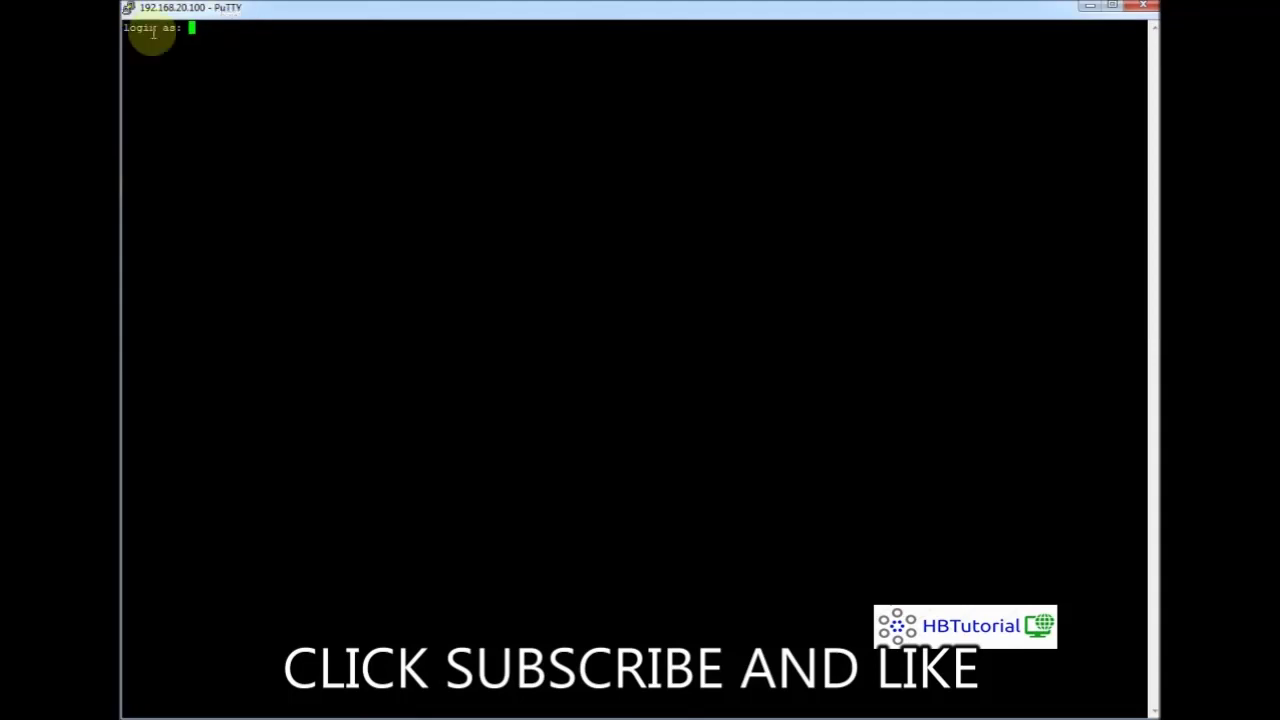
Log in to the server, clear the screen, and run 'sudo apt update' with the sudo password.
type("hgb")
key("Return")
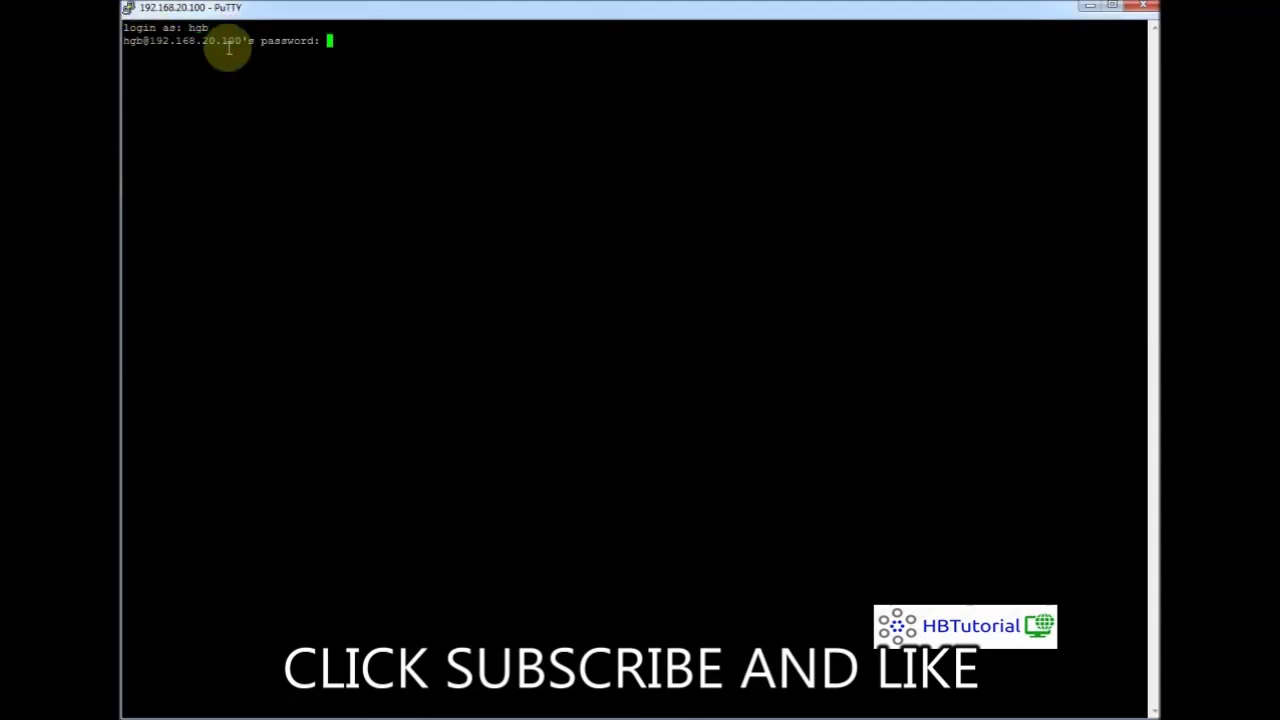
key("Return")
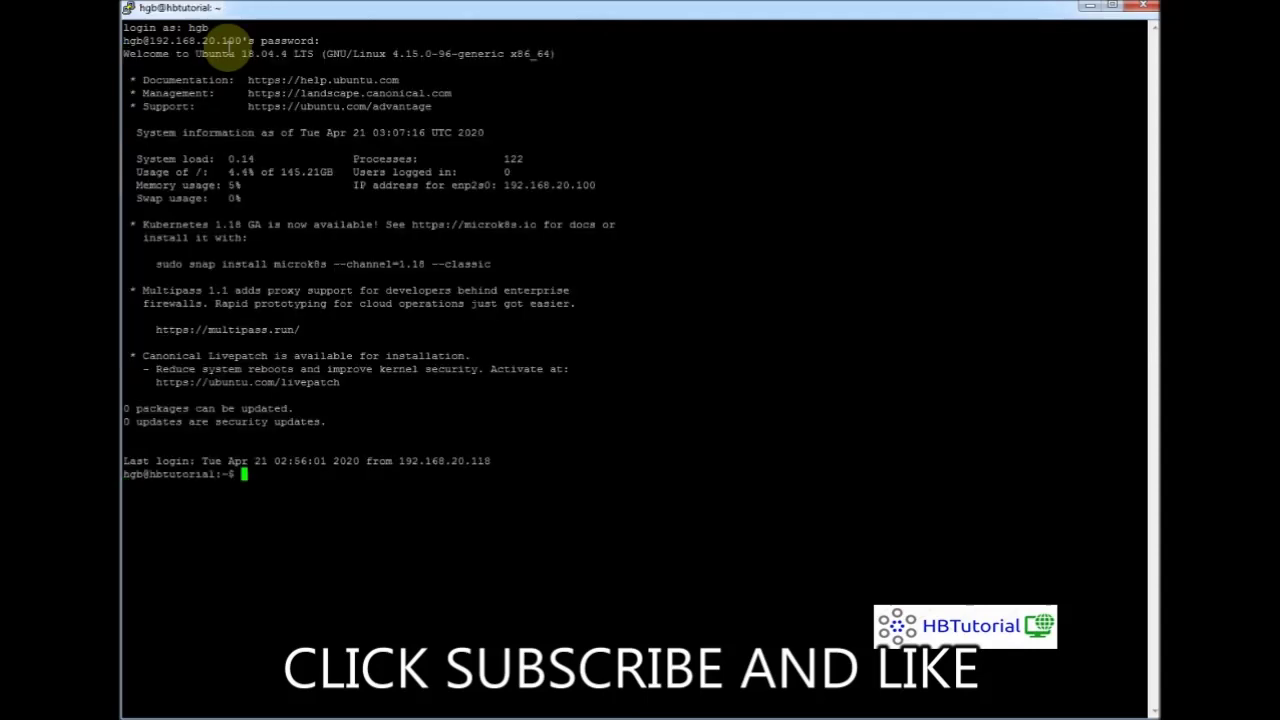
type("clear")
key("Return")
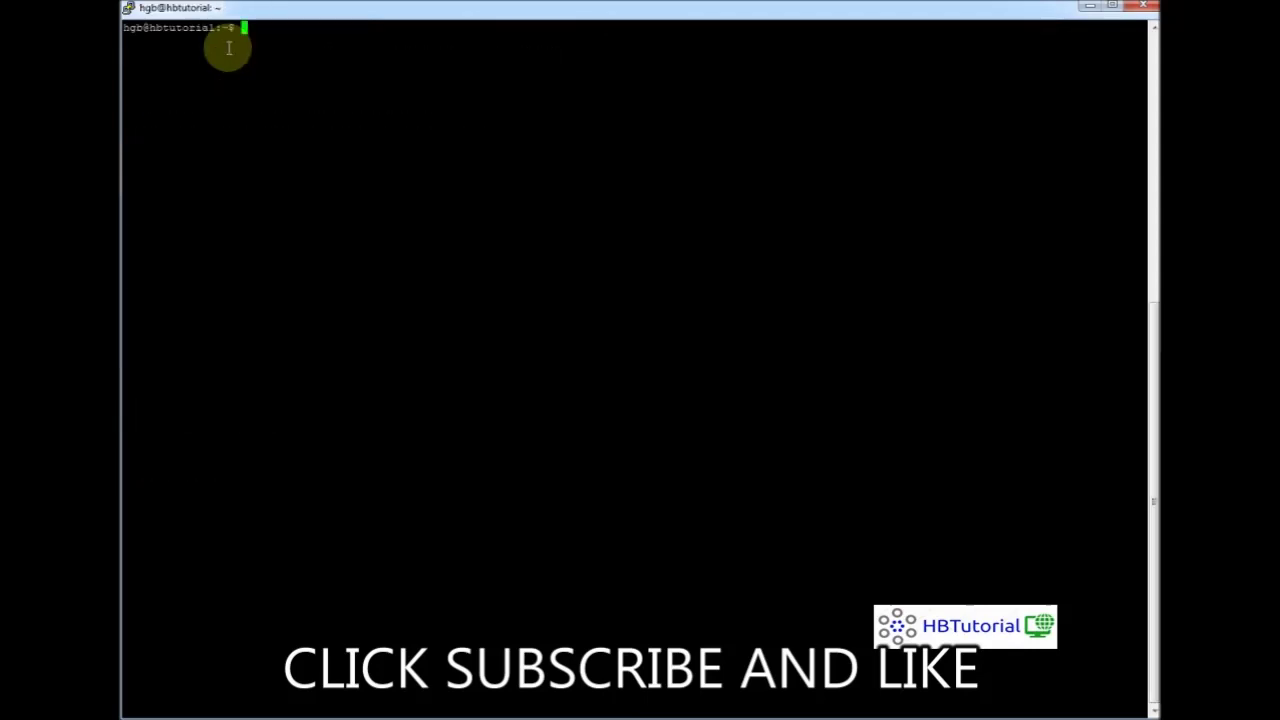
type("sudo ")
type("apt")
type(" update")
key("Return")
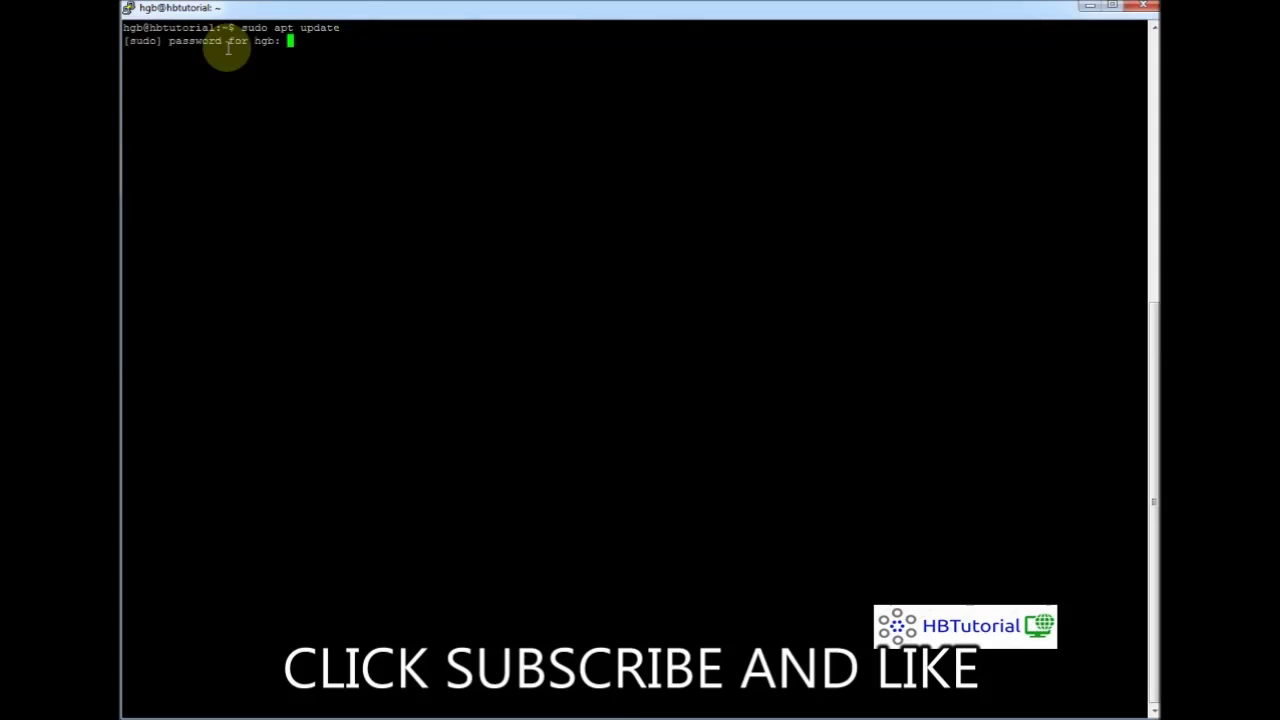
key("Return")
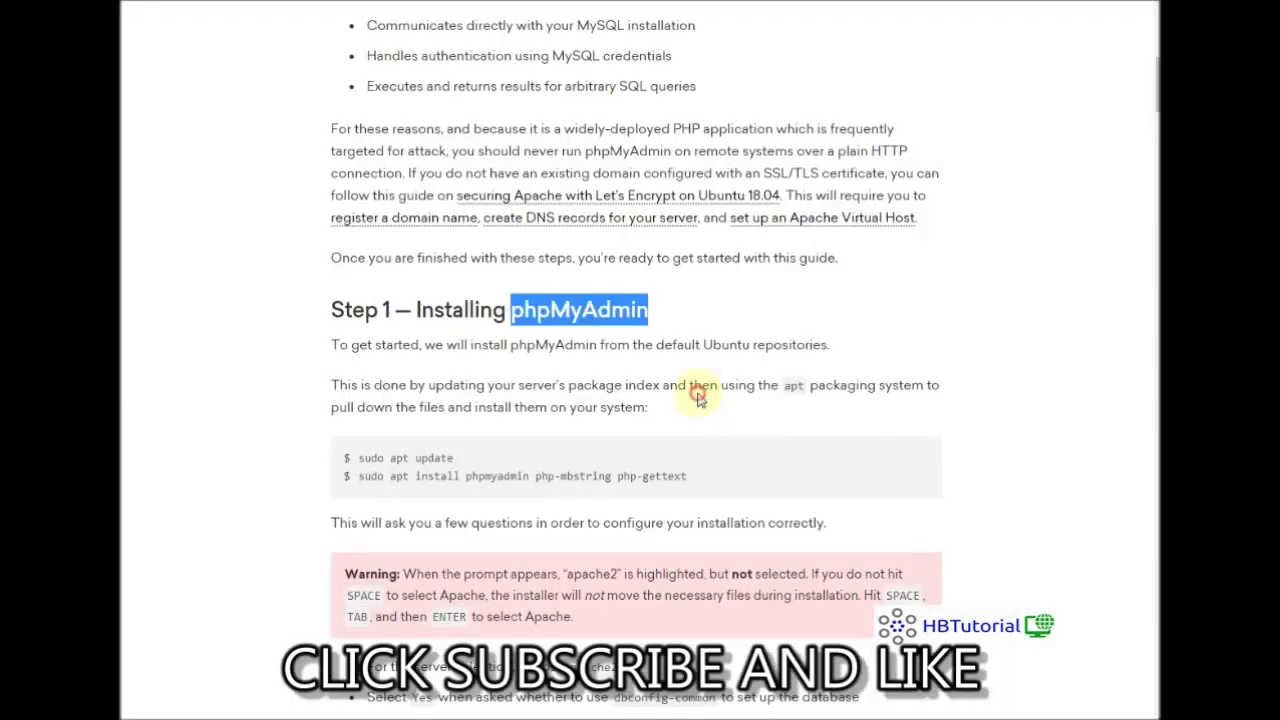
Copy the 'sudo apt install phpmyadmin php-mbstring php-gettext' command from the tutorial.
left_click(700, 392)
scroll(739, 401, "down", 3)
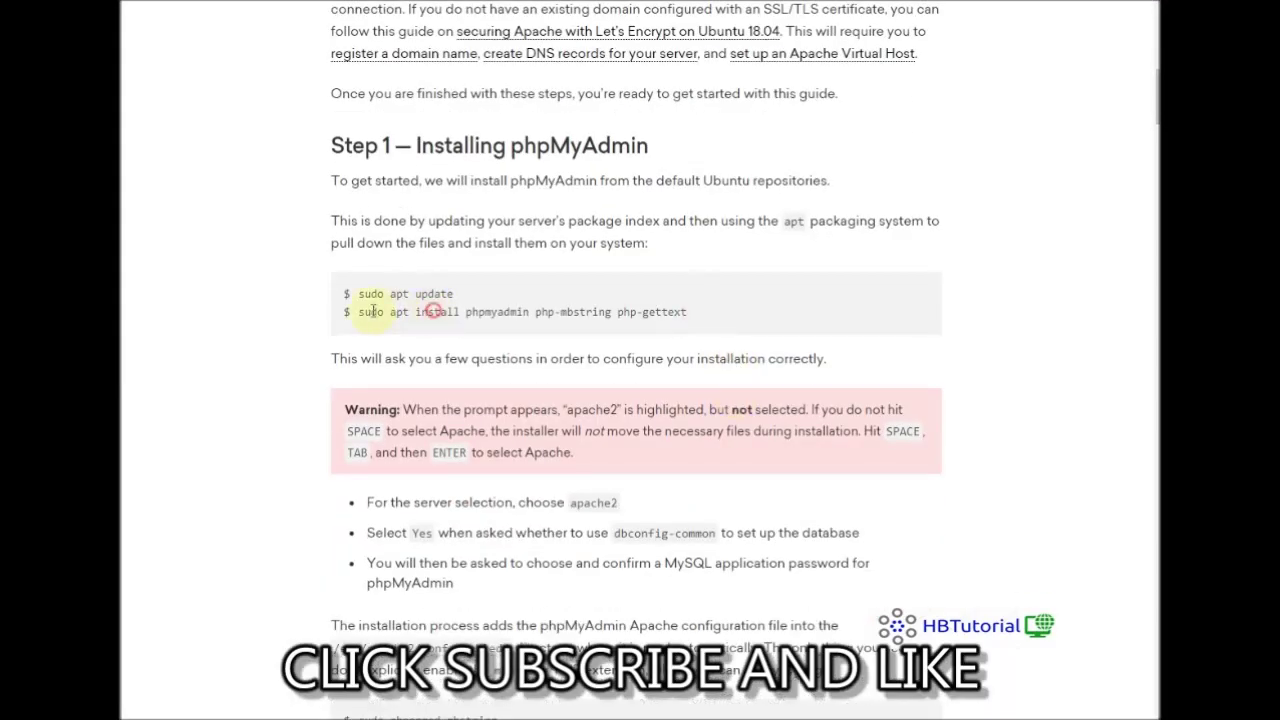
left_click_drag(688, 312, 354, 312)
left_click(750, 318)
left_click(411, 325)
left_click_drag(358, 312, 729, 327)
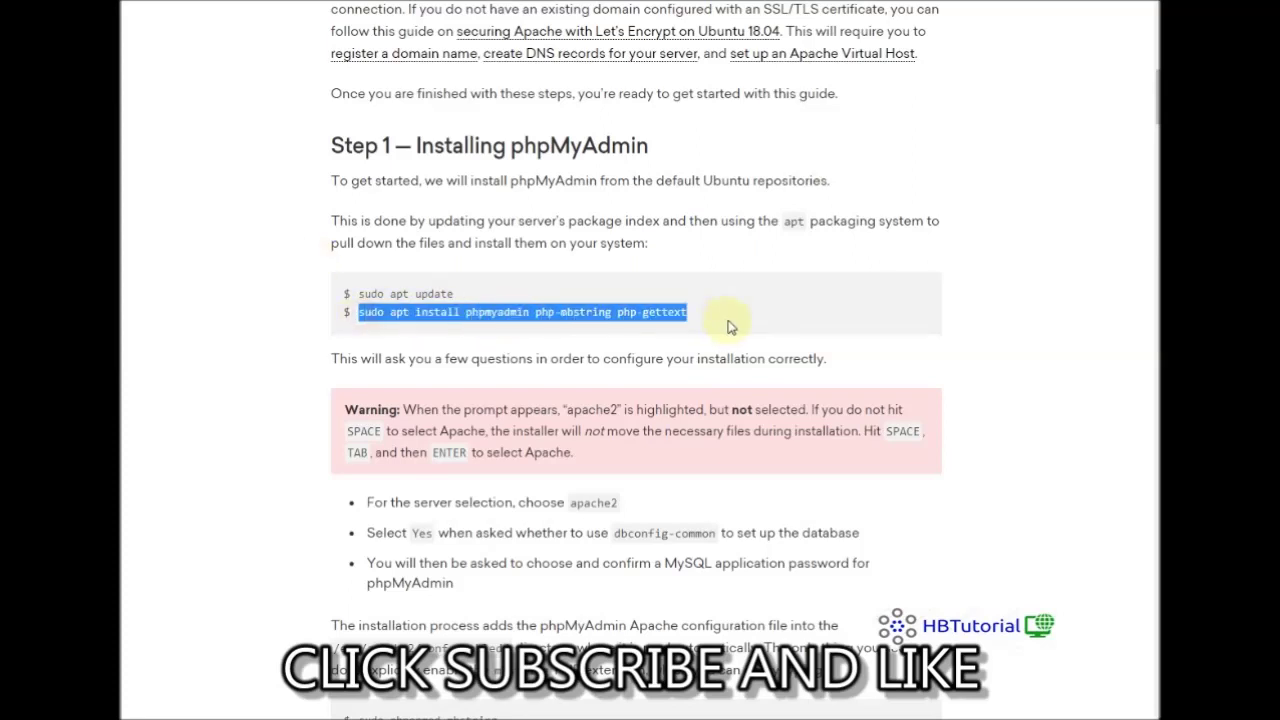
right_click(678, 322)
left_click(690, 330)
Copy the install command again and paste it at the PuTTY prompt.
scroll(690, 355, "down", 2)
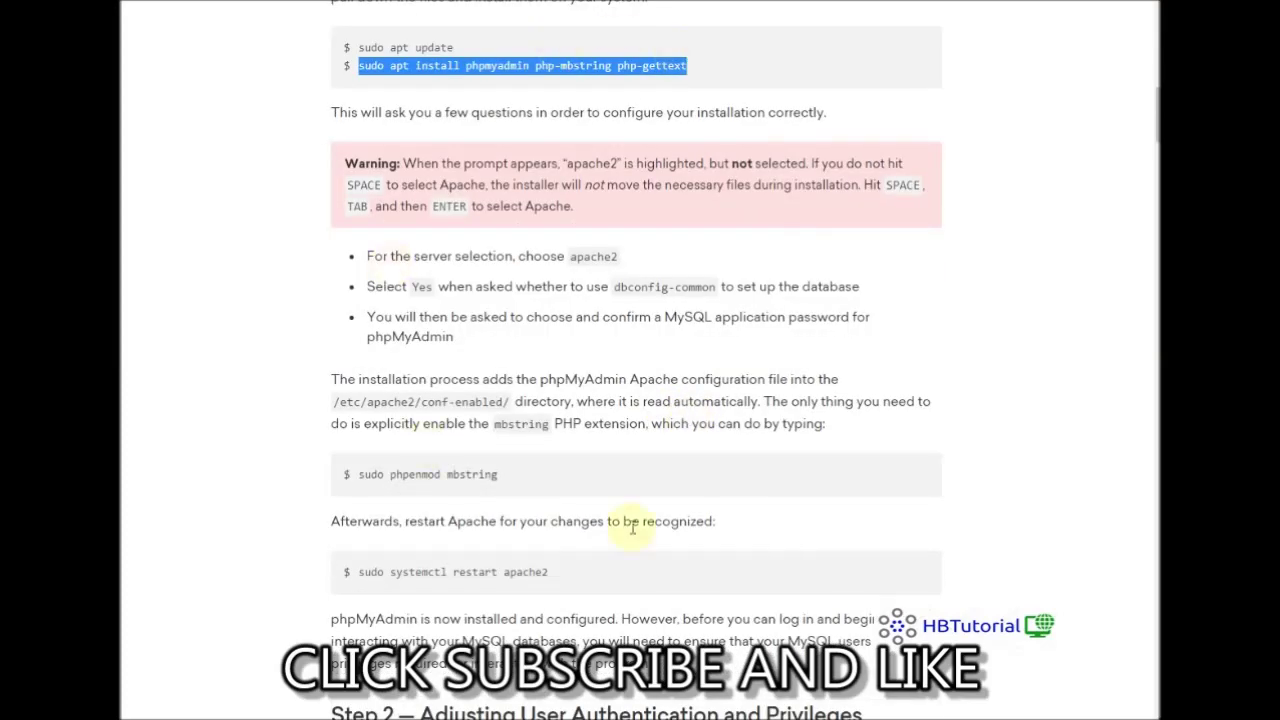
left_click(571, 140)
mouse_move(356, 66)
left_mouse_down()
mouse_move(688, 70)
mouse_move(356, 68)
left_mouse_up()
left_click(675, 80)
right_click(417, 78)
left_click(425, 80)
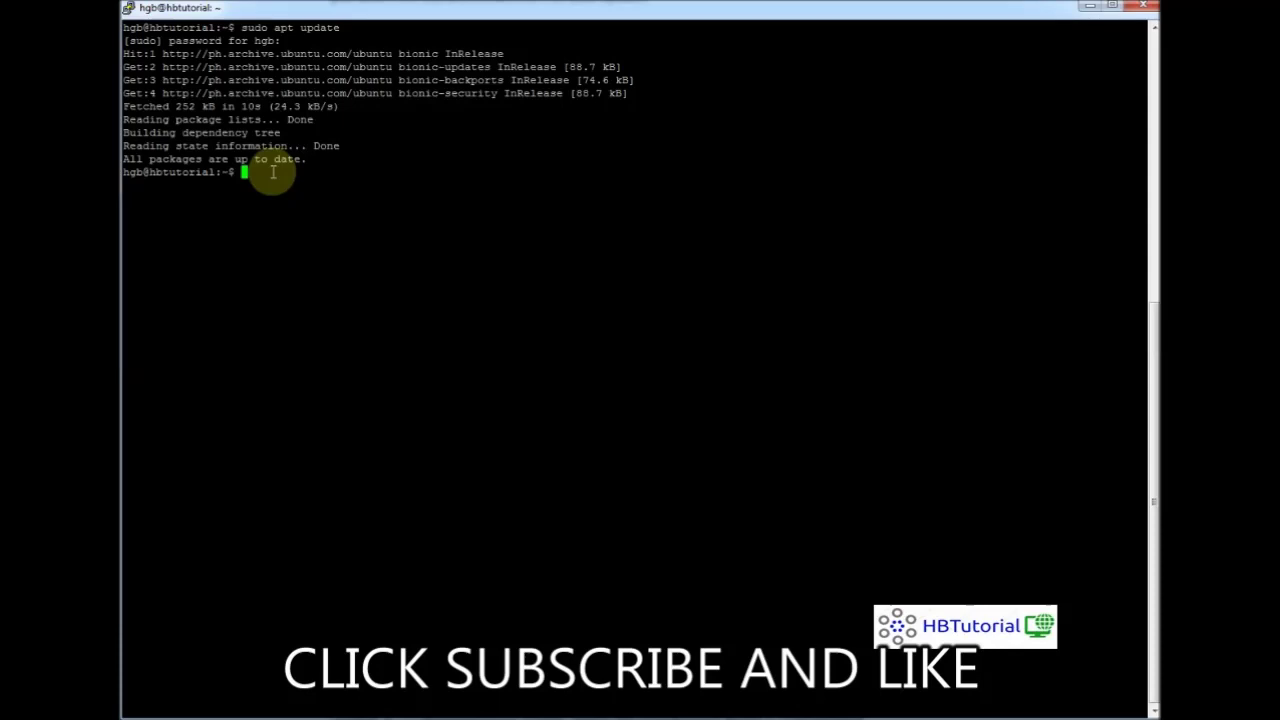
right_click(271, 172)
Run the install, accept dbconfig-common setup, and enter the MySQL application password.
key("Return")
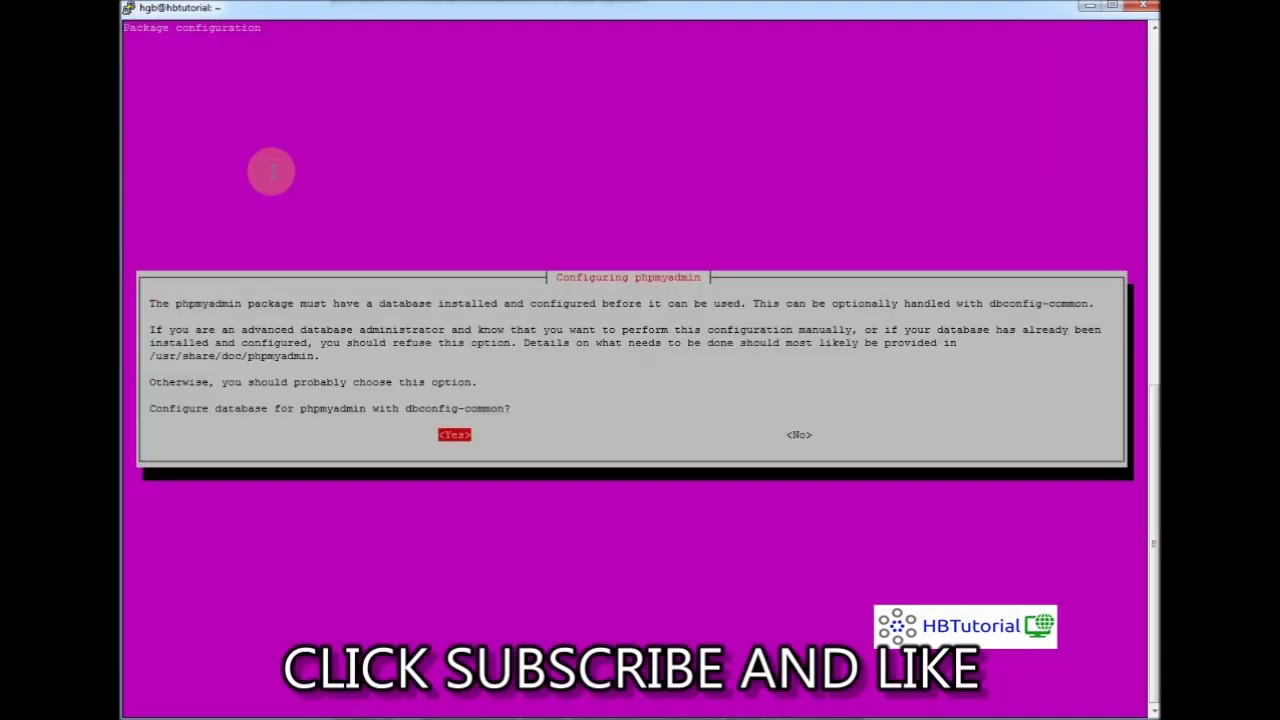
key("Return")
type("***********")
key("Tab")
key("Return")
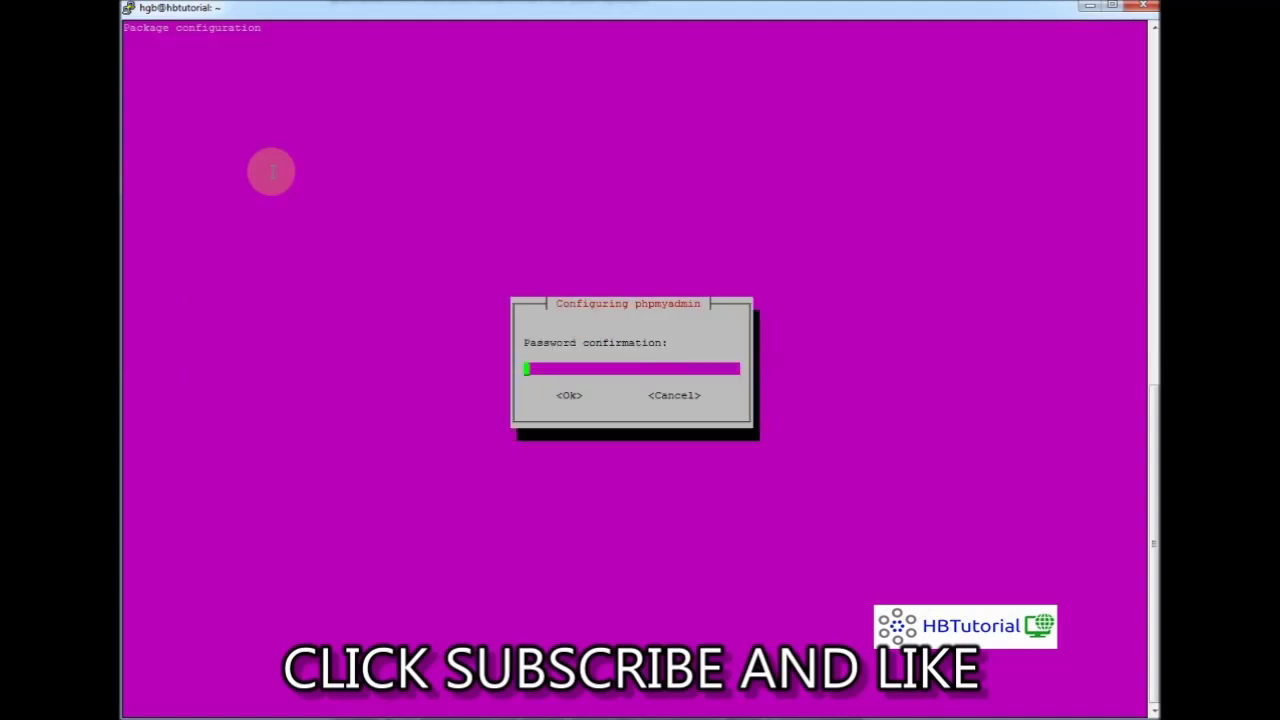
Confirm the MySQL application password and choose apache2 as the web server.
type("***********")
key("Tab")
key("Return")
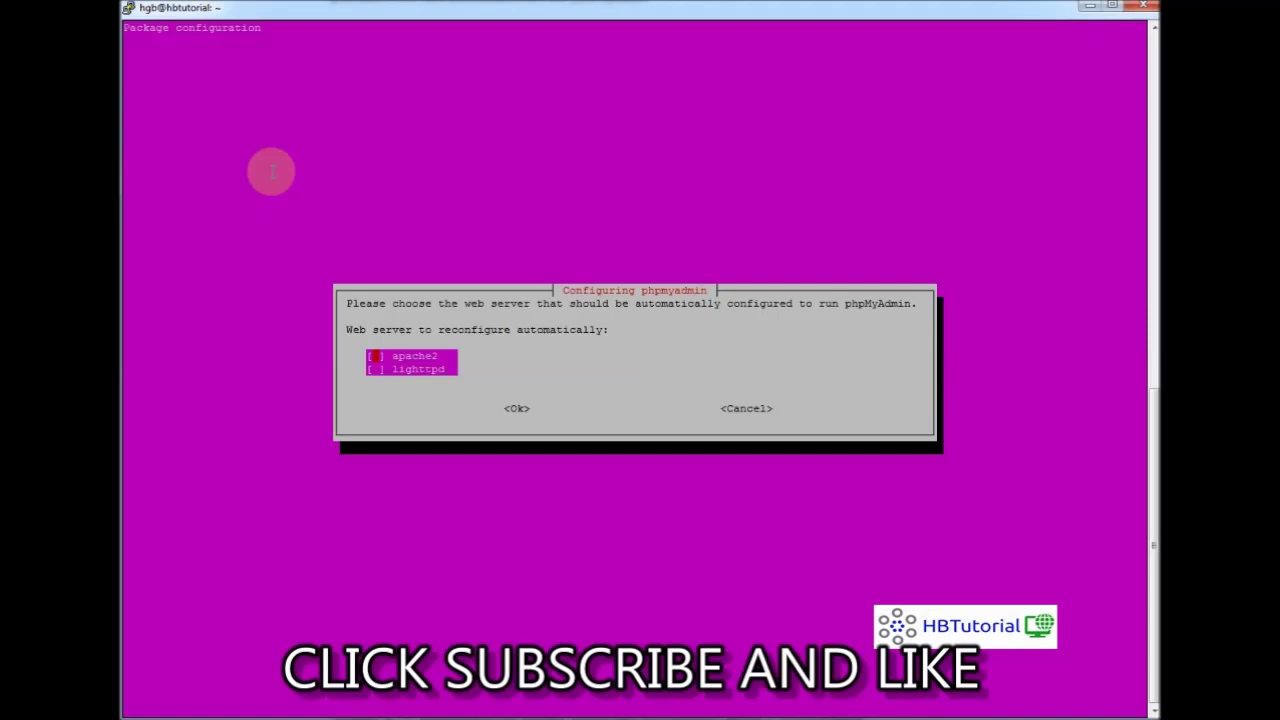
key("Down")
key("Up")
key("Tab")
key("Return")
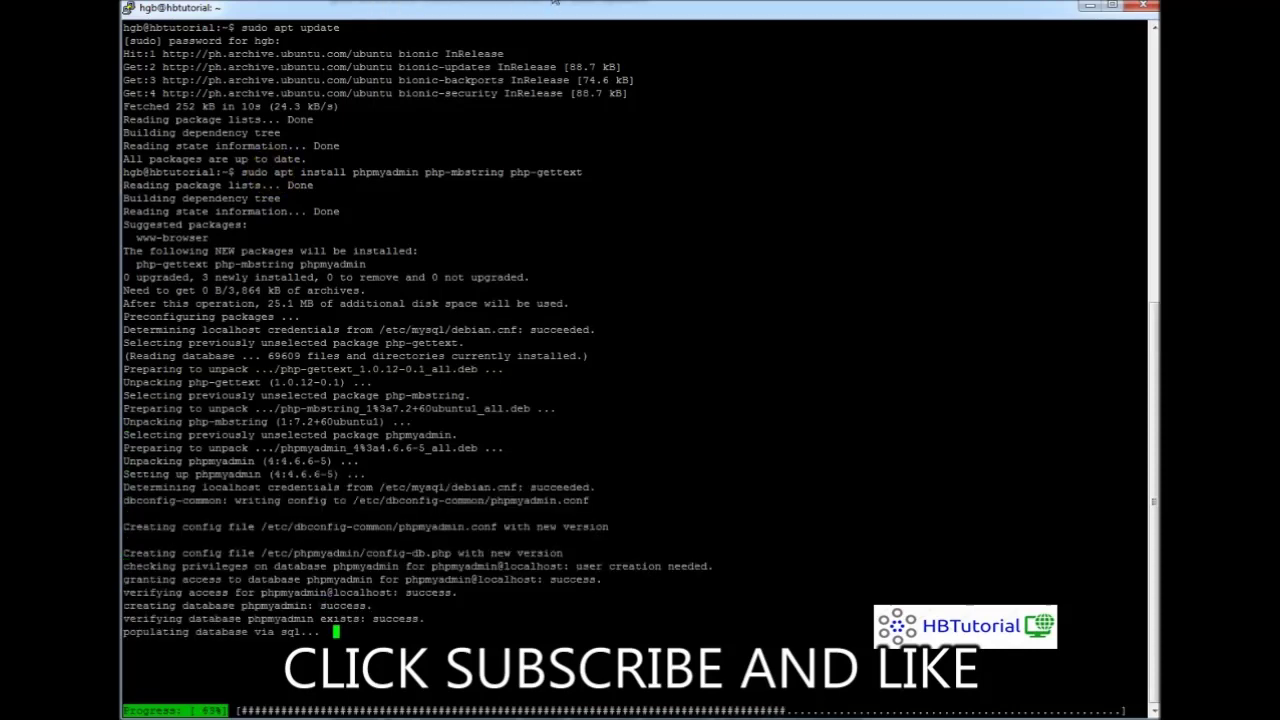
Resize the PuTTY window to full height, then open a new Chrome incognito window.
left_click_drag(551, 4, 578, 52)
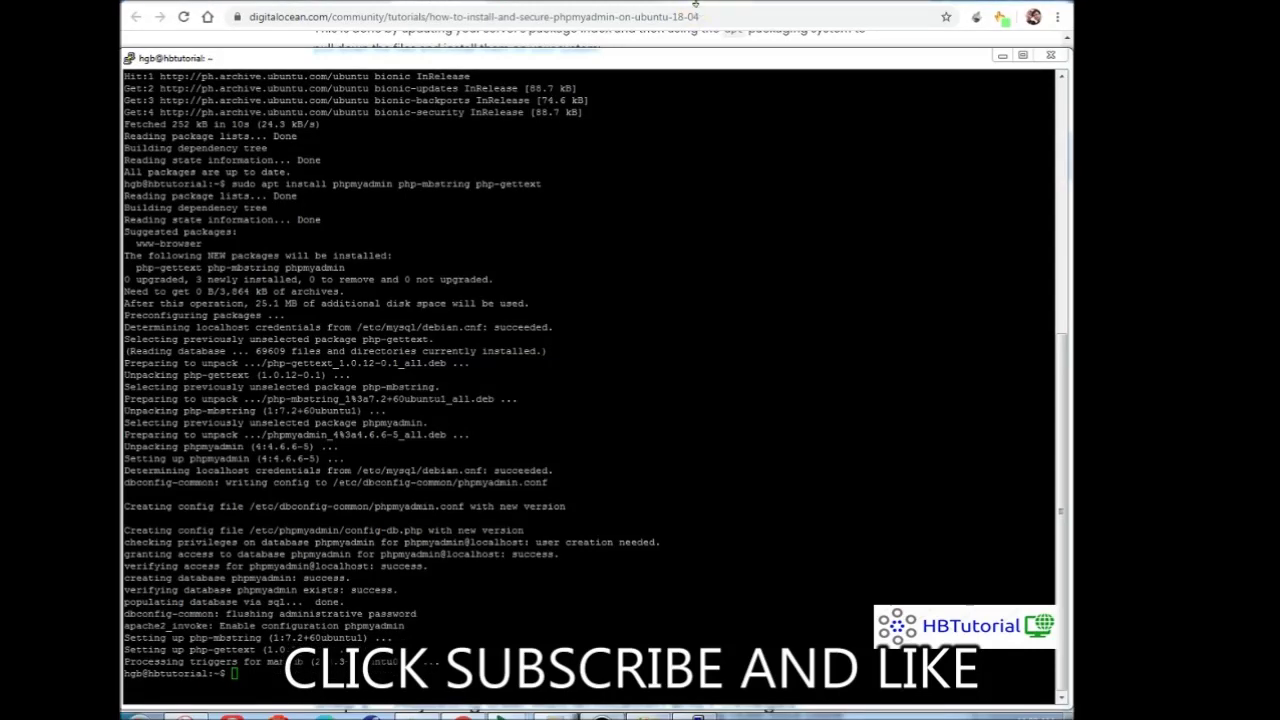
left_click_drag(692, 5, 746, 5)
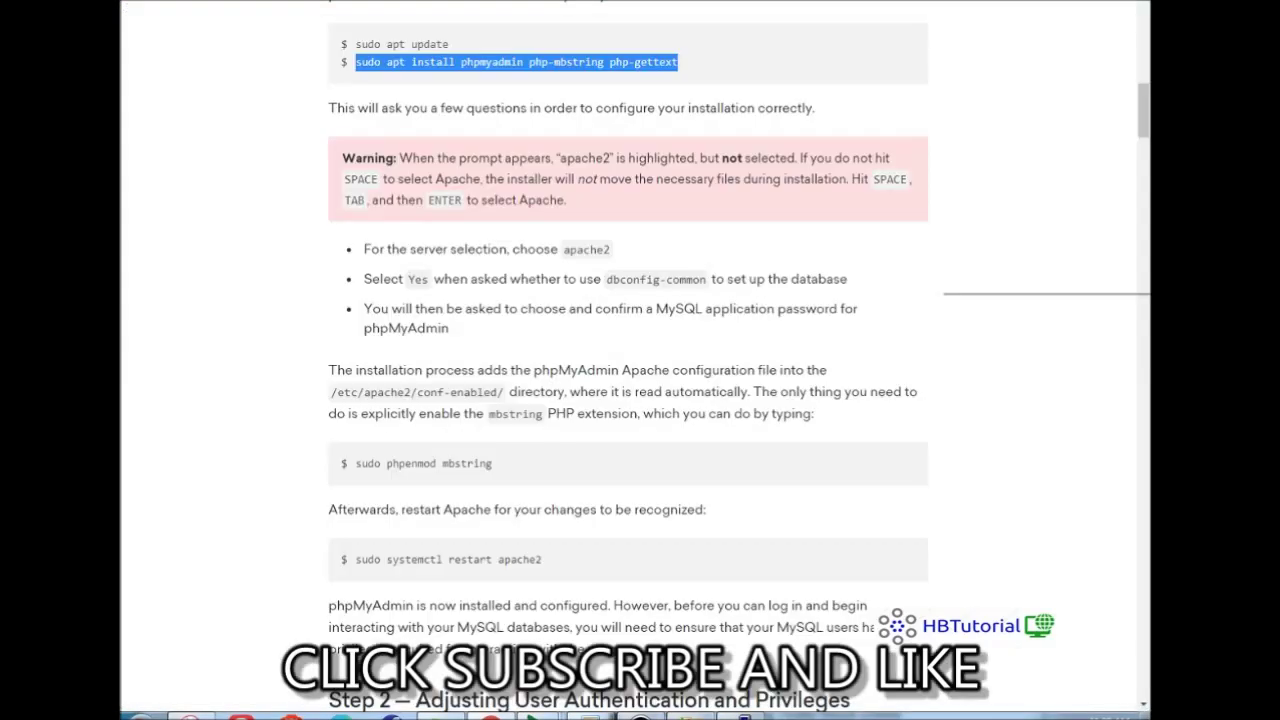
left_click(1138, 2)
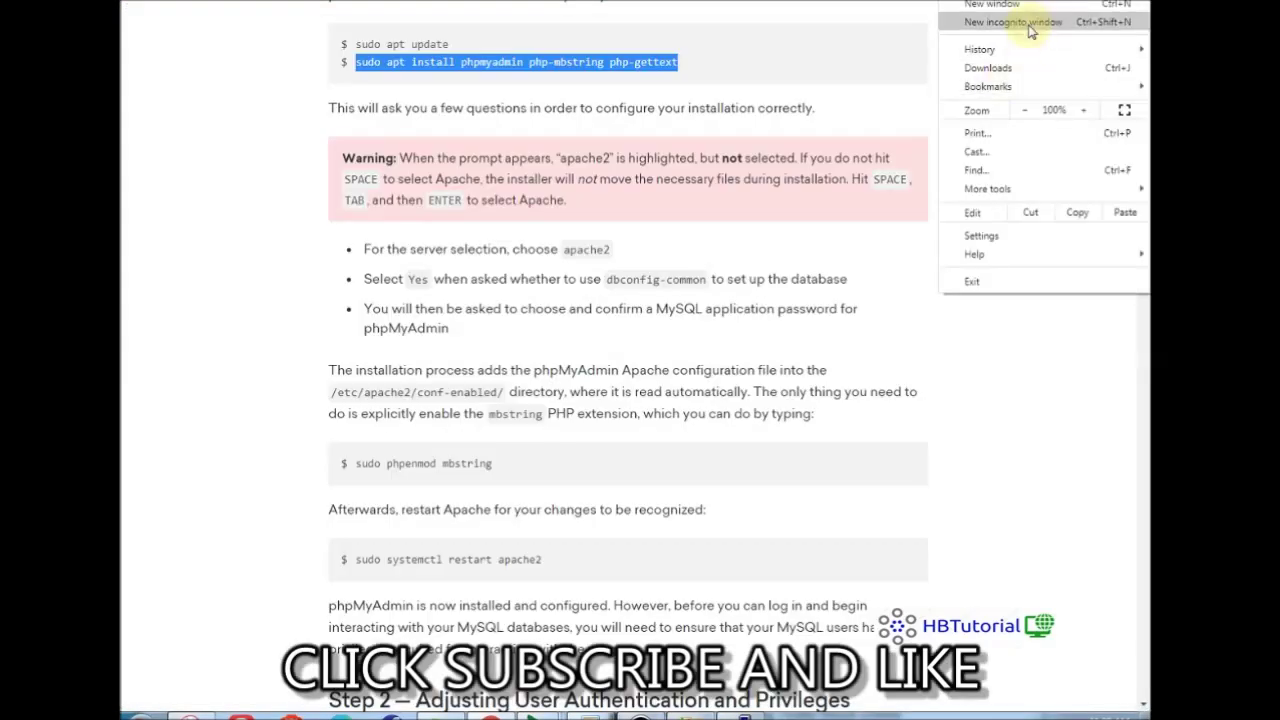
left_click(744, 708)
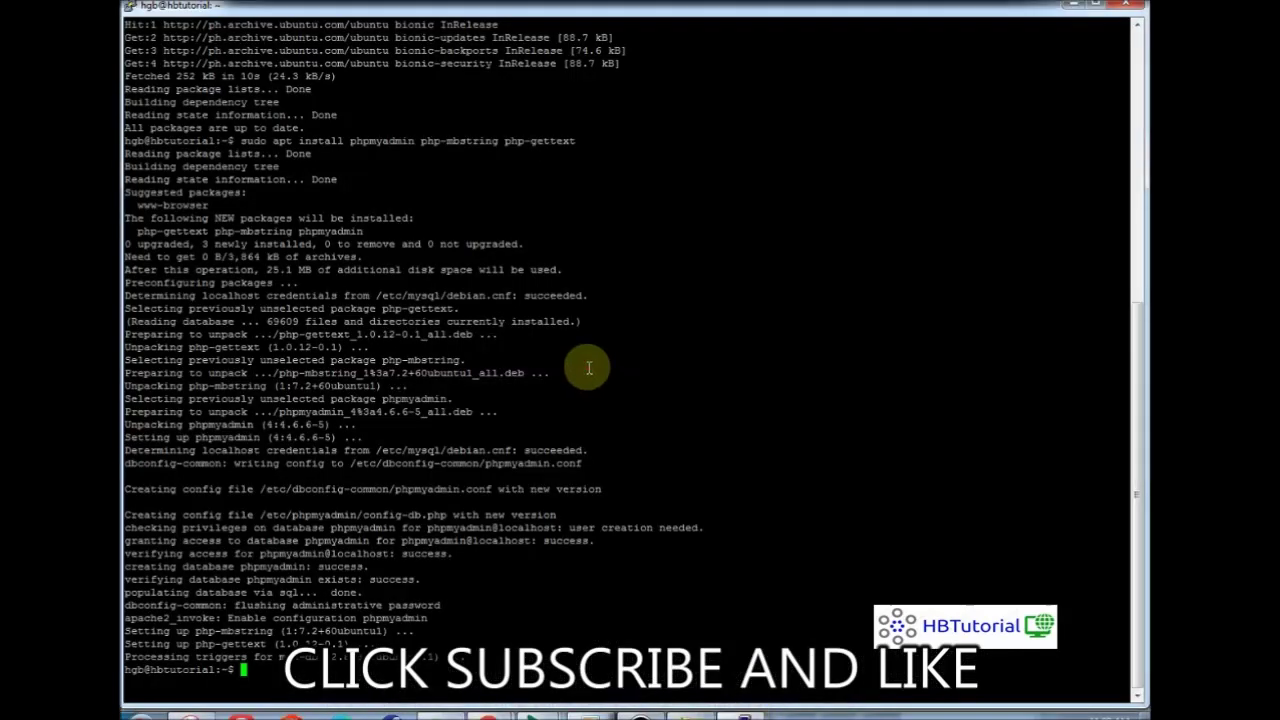
Clear the terminal and restart Apache with 'sudo service apache2 restart'.
type("clear")
key("Return")
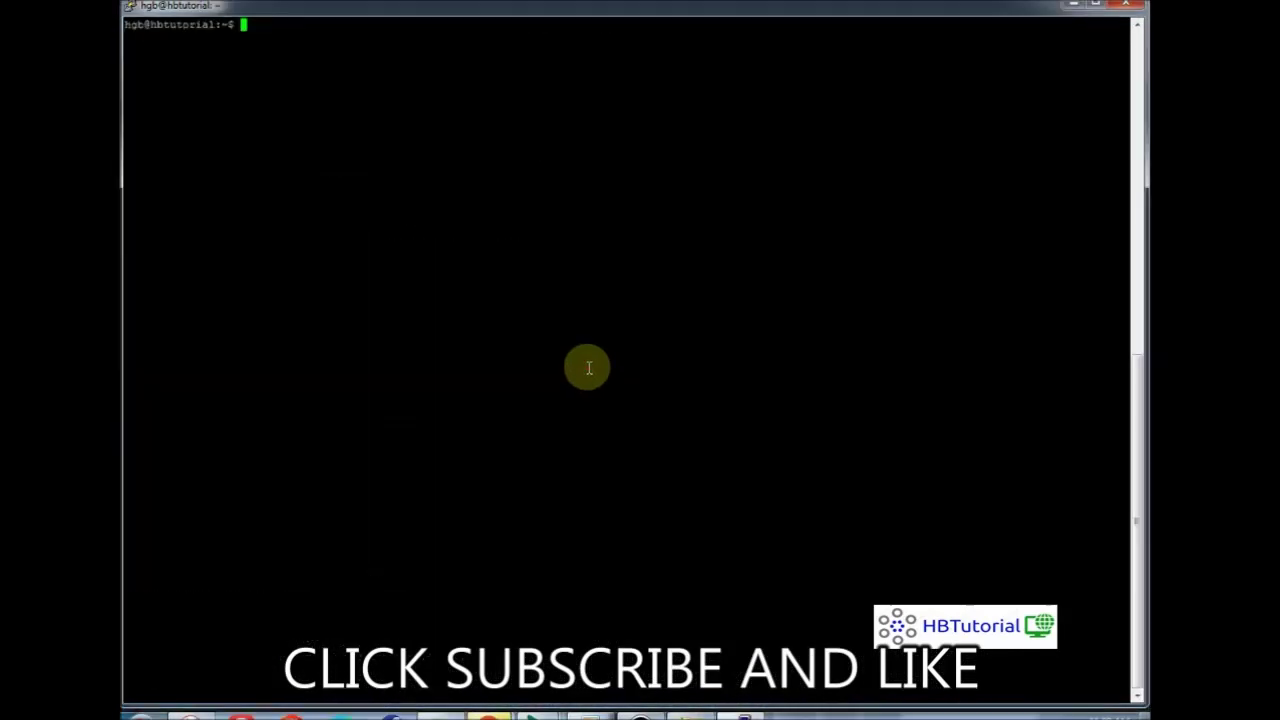
type("service apache2 restart")
key("Return")
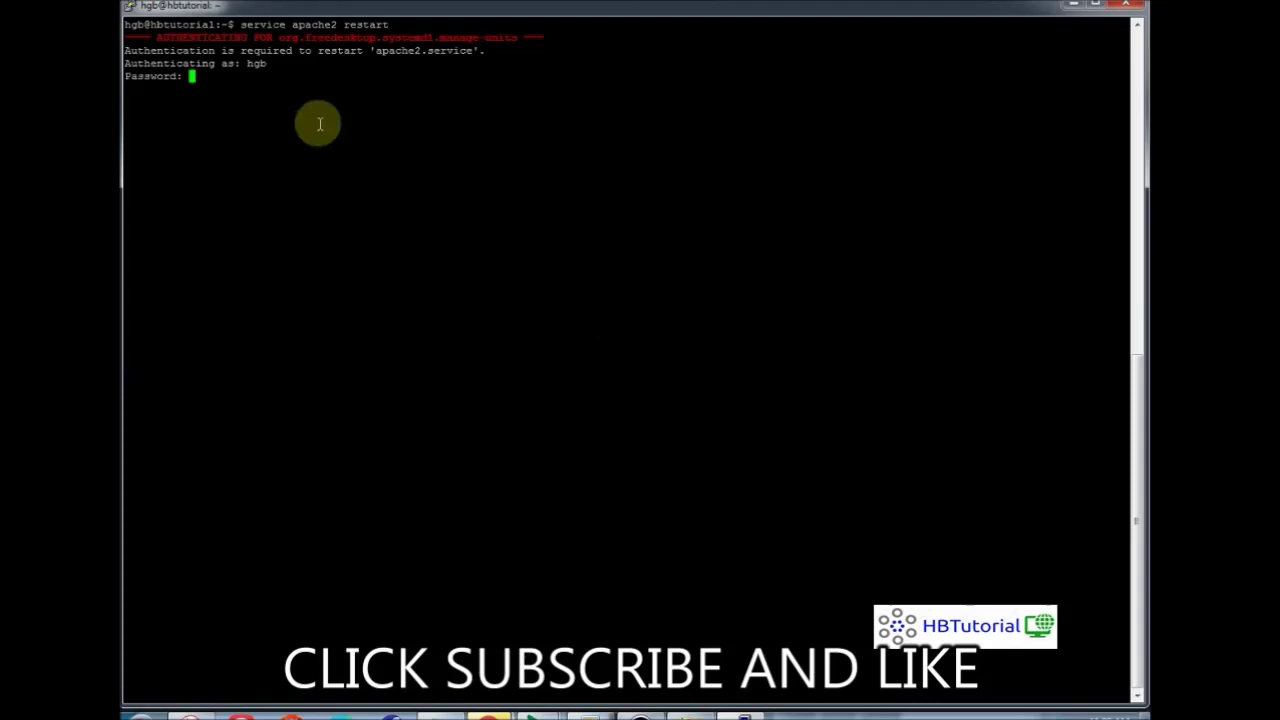
key("Return")
key("Up")
key("Left")
key("Left")
key("Left")
key("Left")
key("Left")
key("Left")
key("Left")
type("sudo")
key("Return")
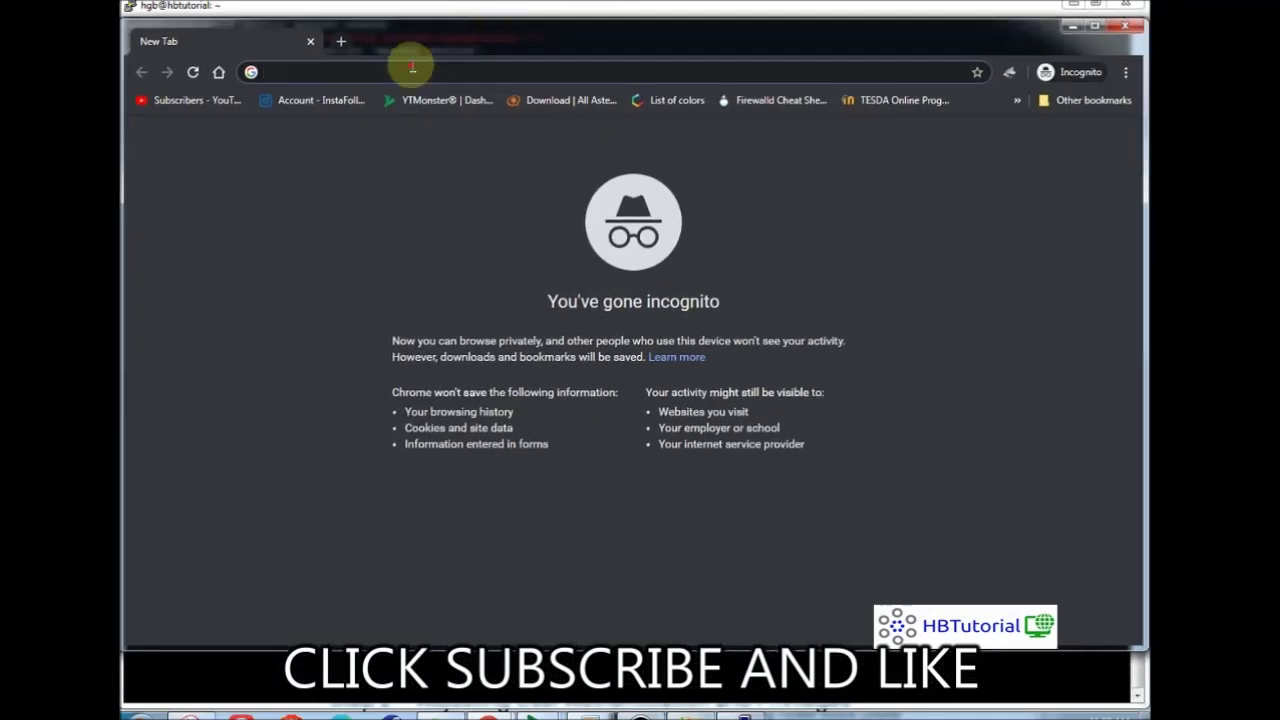
Load the phpMyAdmin login page at 192.168.20.100/phpmyadmin.
type("192.168")
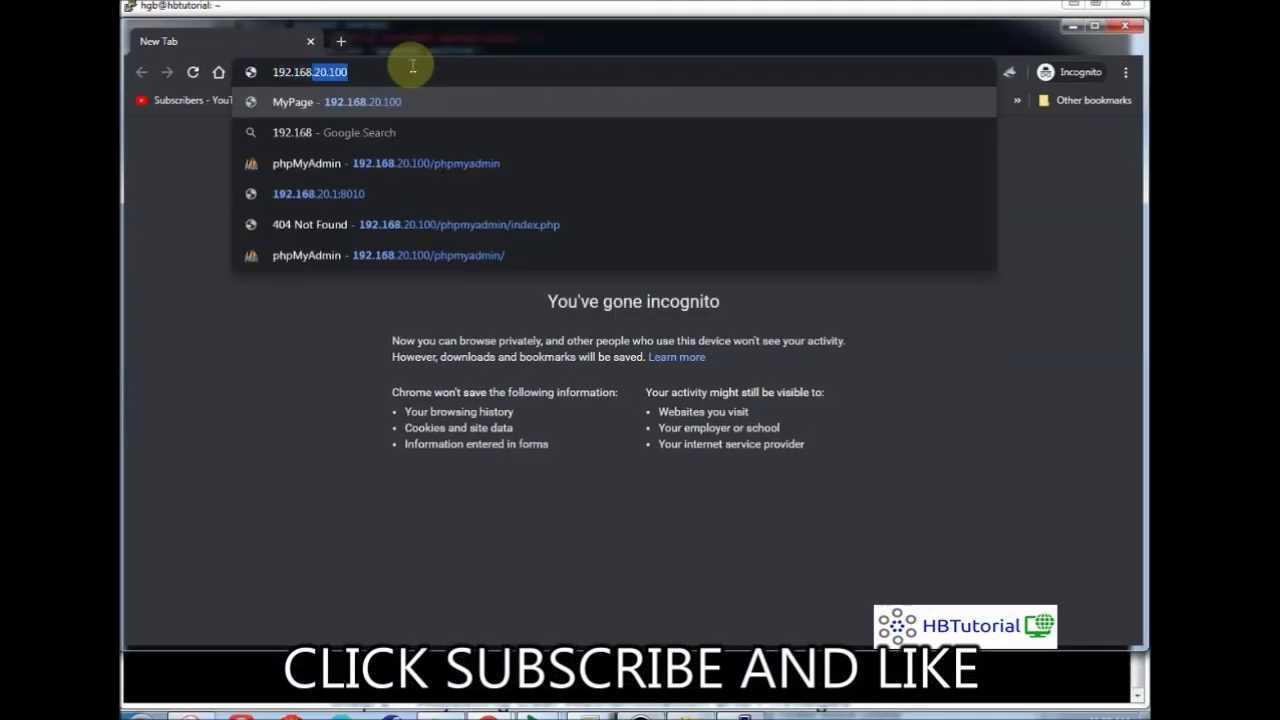
key("Down")
key("Down")
key("Return")
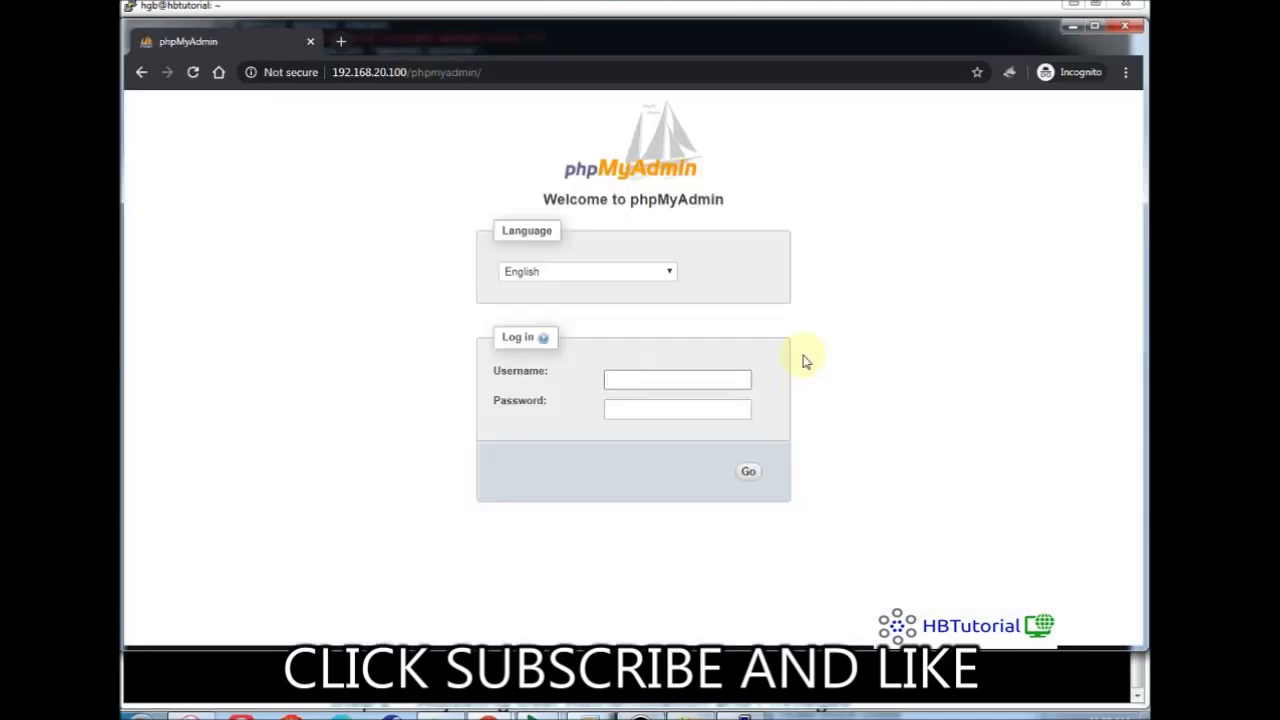
Fill the username from a saved suggestion, then delete the prefilled login name.
left_click(737, 376)
left_click(891, 276)
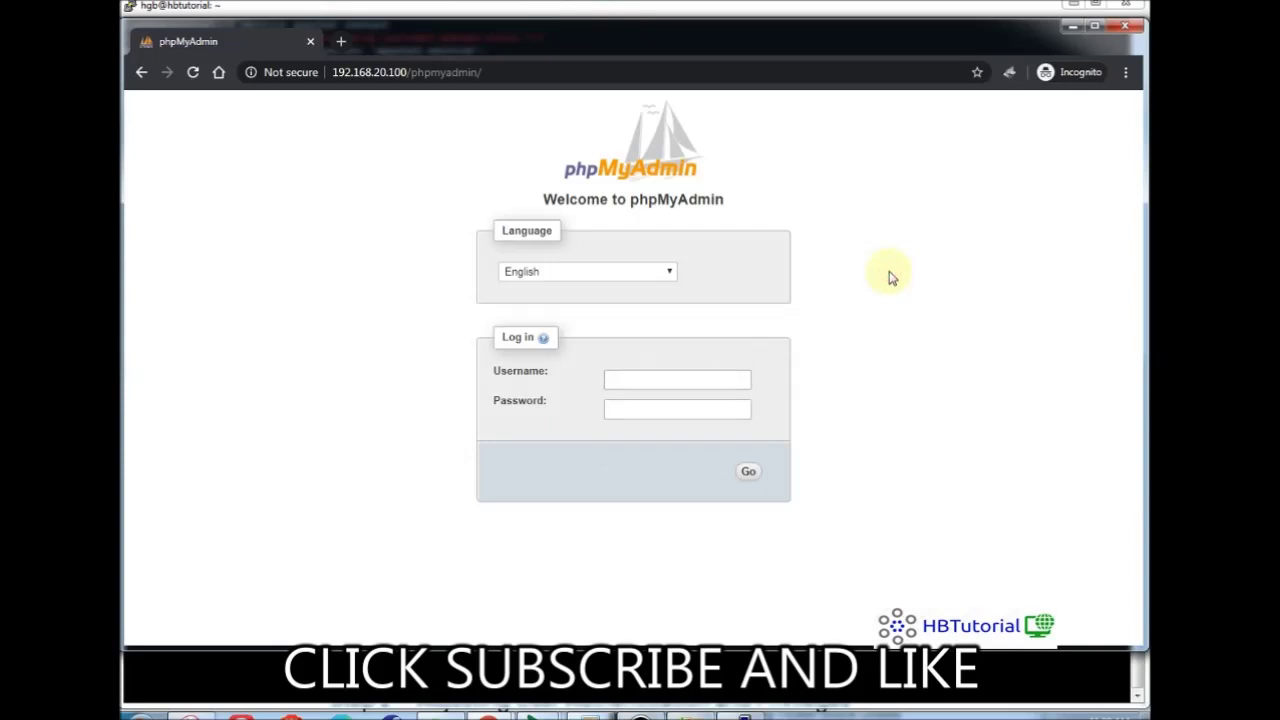
left_click(729, 376)
left_click(685, 405)
left_click(662, 413)
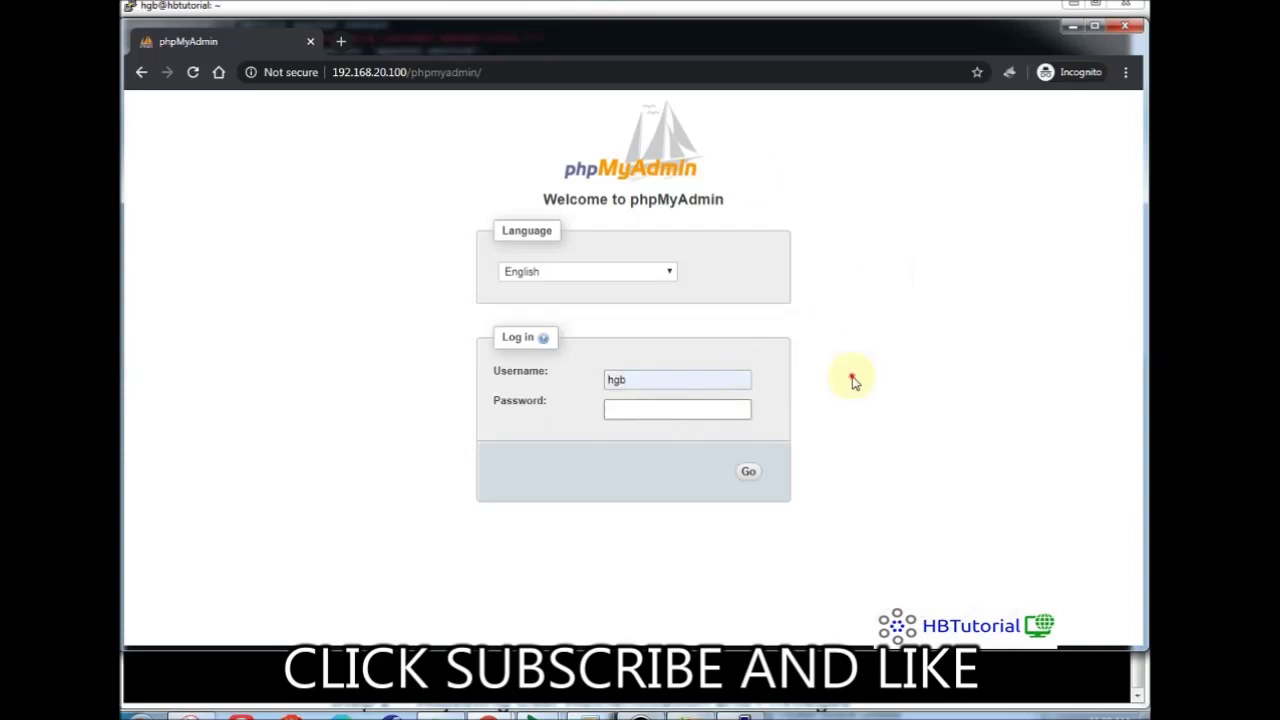
left_click(658, 377)
double_click(658, 377)
key("BackSpace")
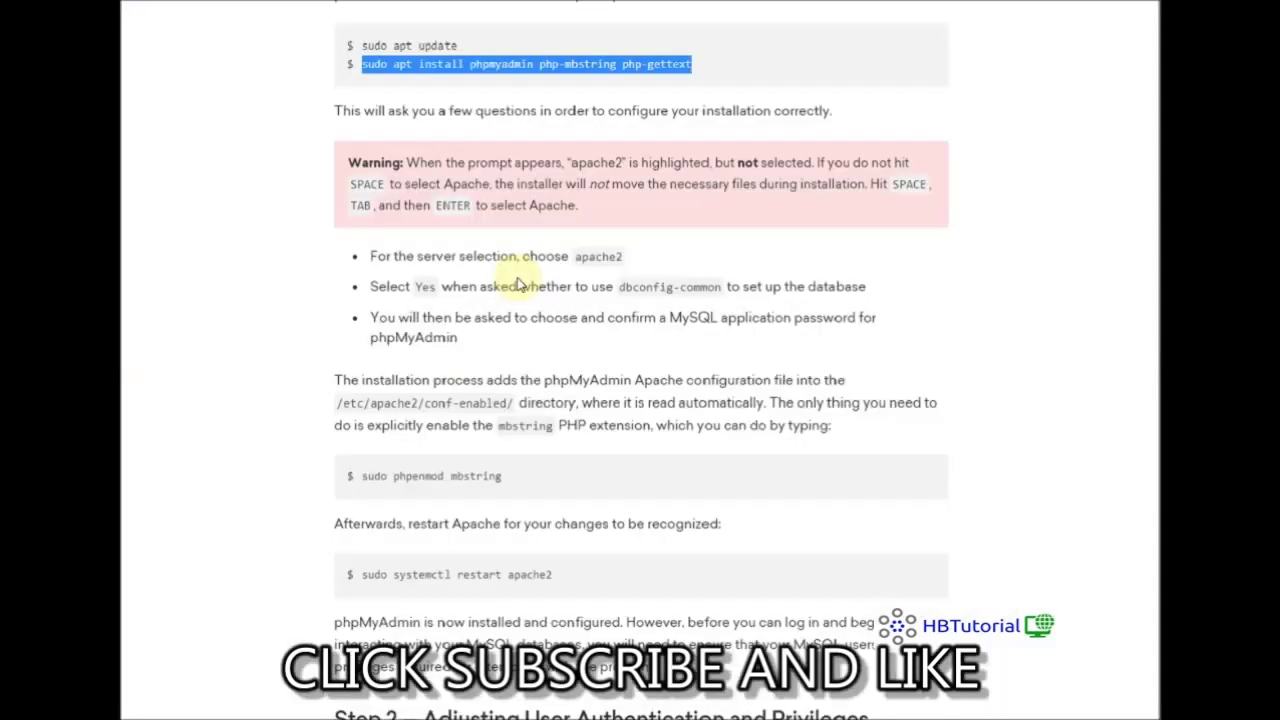
Copy the 'sudo phpenmod mbstring' command from the tutorial.
left_click(409, 343)
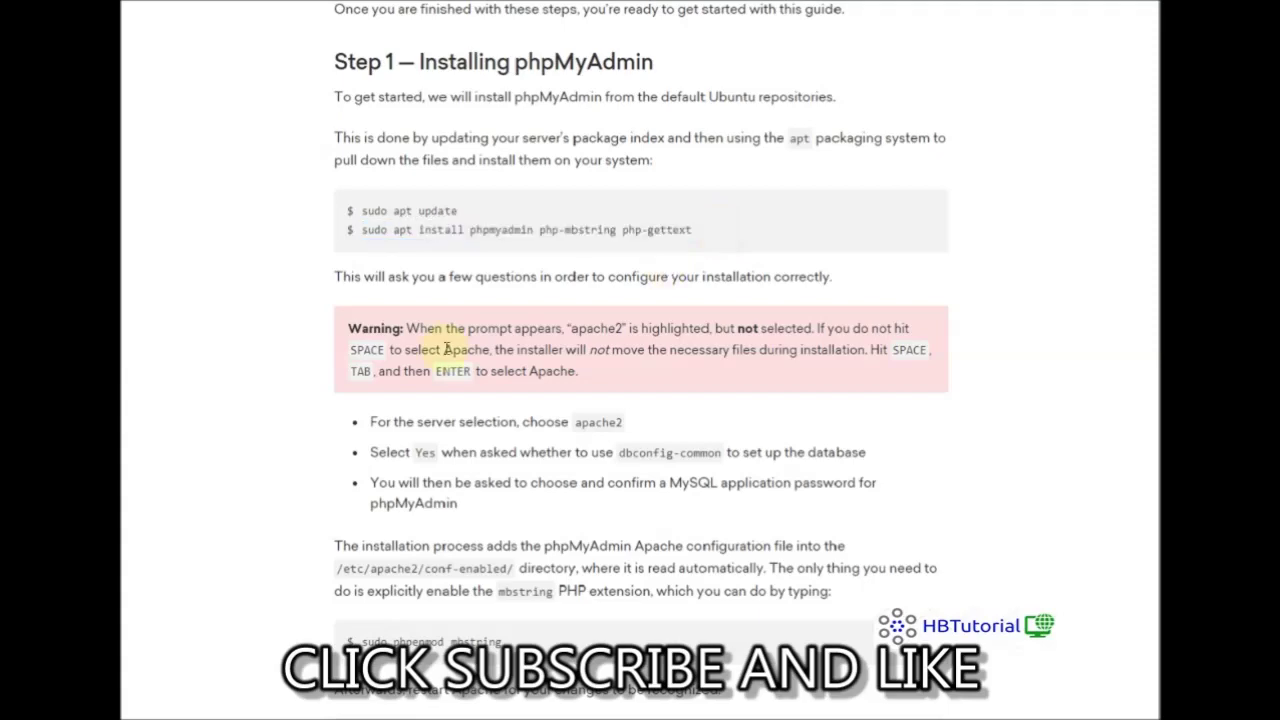
scroll(671, 314, "down", 5)
scroll(457, 278, "down", 2)
left_click_drag(391, 244, 708, 257)
left_click(420, 165)
scroll(420, 165, "up", 1)
left_click_drag(502, 228, 362, 228)
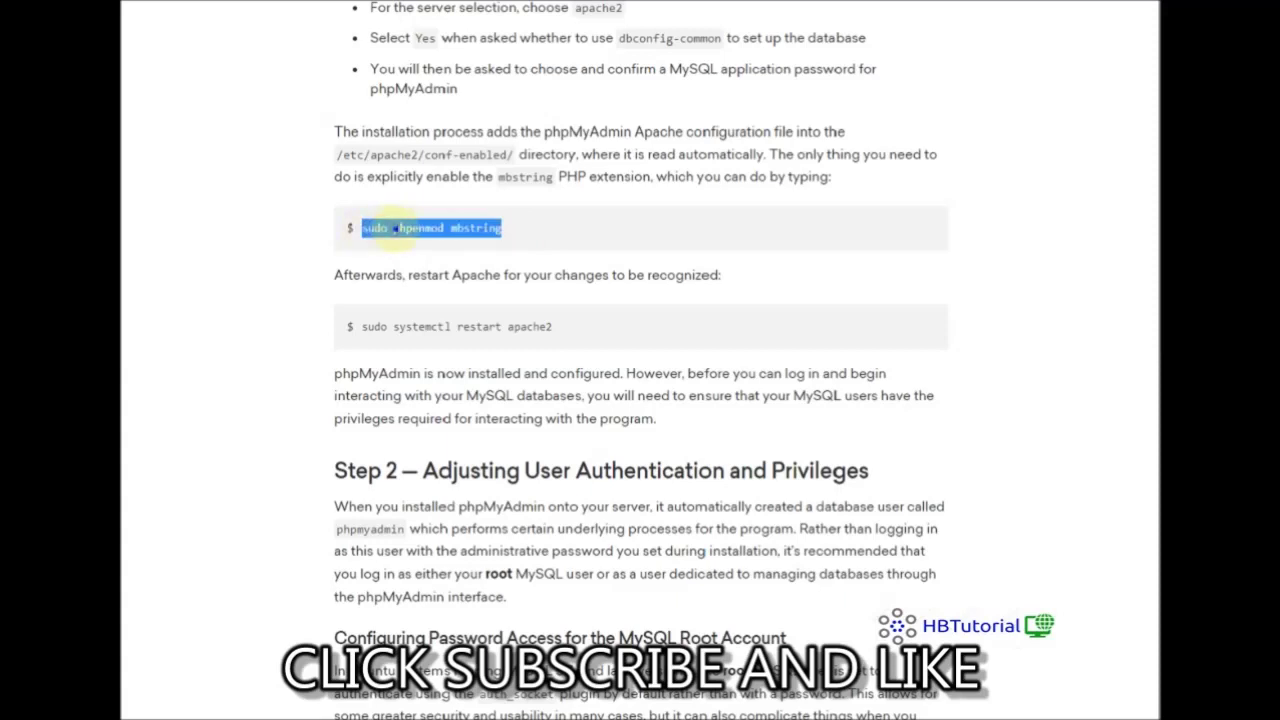
right_click(392, 230)
left_click(405, 244)
Paste and run 'sudo phpenmod mbstring' in PuTTY, then start selecting the Apache restart command.
key("alt+Tab")
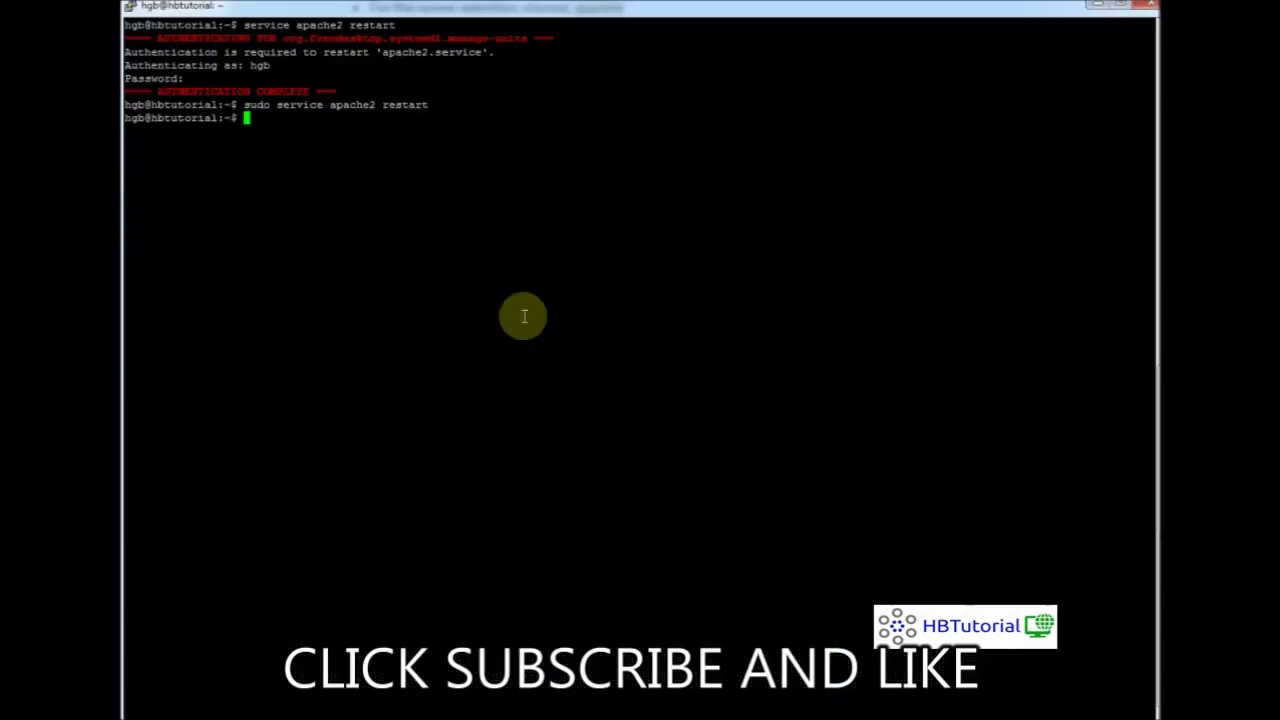
right_click(369, 219)
key("Return")
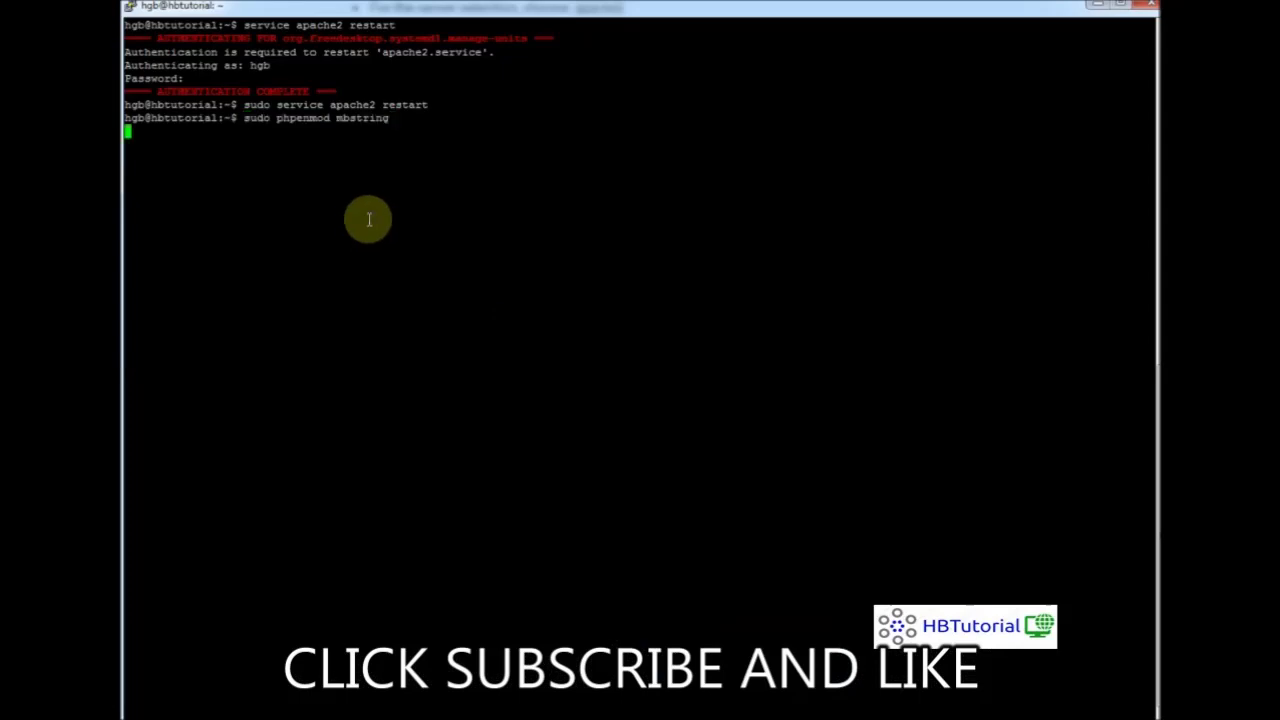
key("alt+Tab")
scroll(560, 270, "down", 2)
left_click(352, 150)
left_click_drag(352, 150, 340, 228)
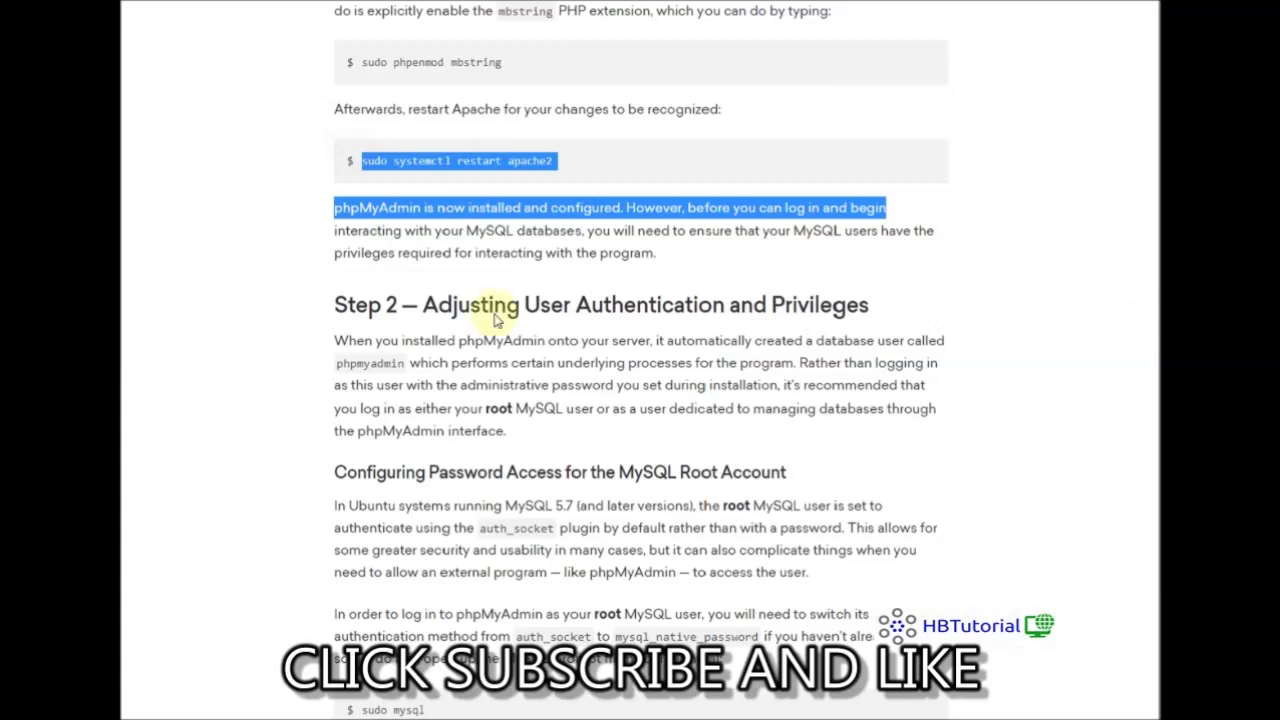
scroll(491, 309, "down", 2)
scroll(491, 306, "down", 2)
scroll(440, 204, "down", 1)
scroll(440, 204, "down", 1)
left_click_drag(364, 129, 749, 149)
left_click(720, 222)
left_click_drag(393, 251, 788, 251)
left_click(705, 231)
scroll(705, 231, "down", 2)
left_click(662, 410)
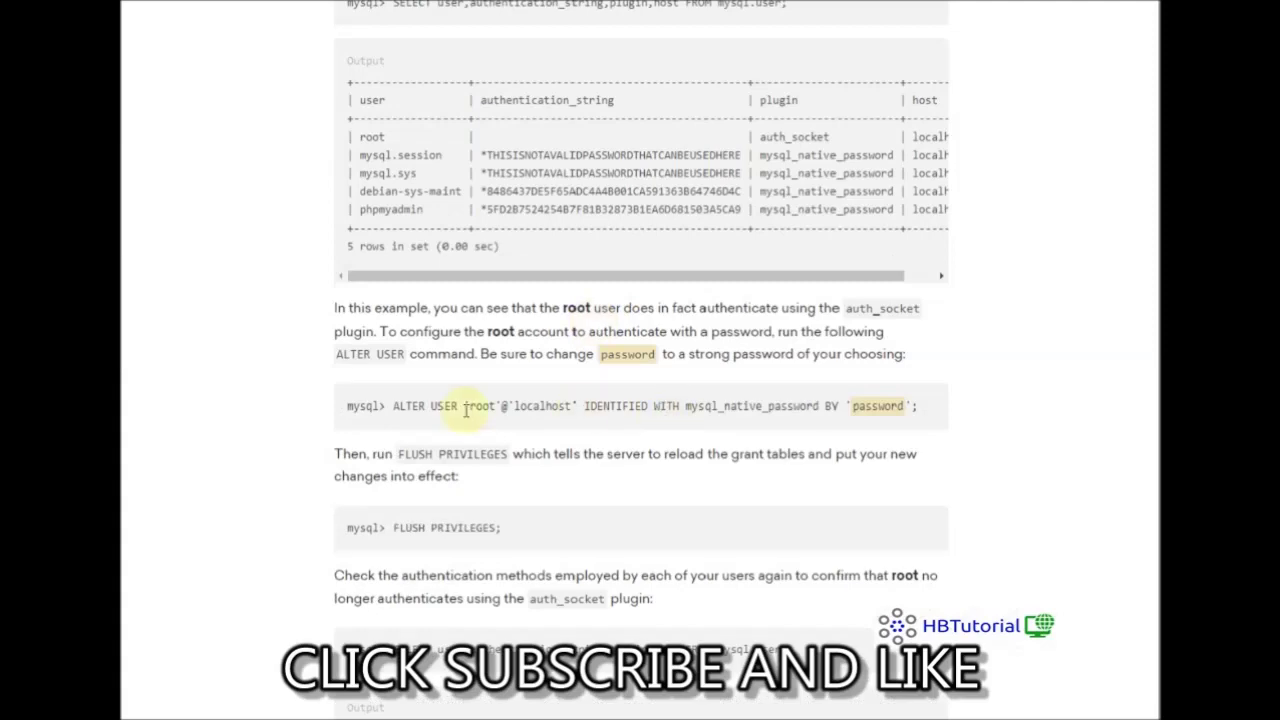
left_click_drag(395, 410, 925, 436)
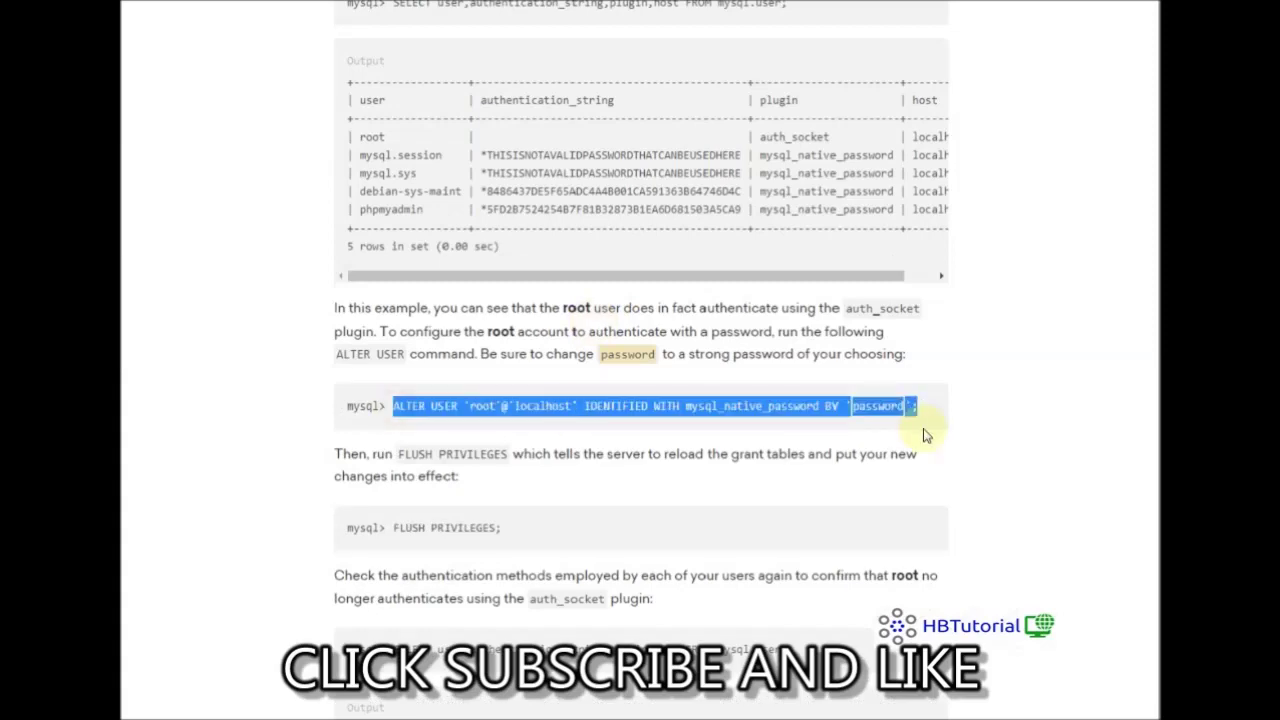
scroll(925, 436, "down", 3)
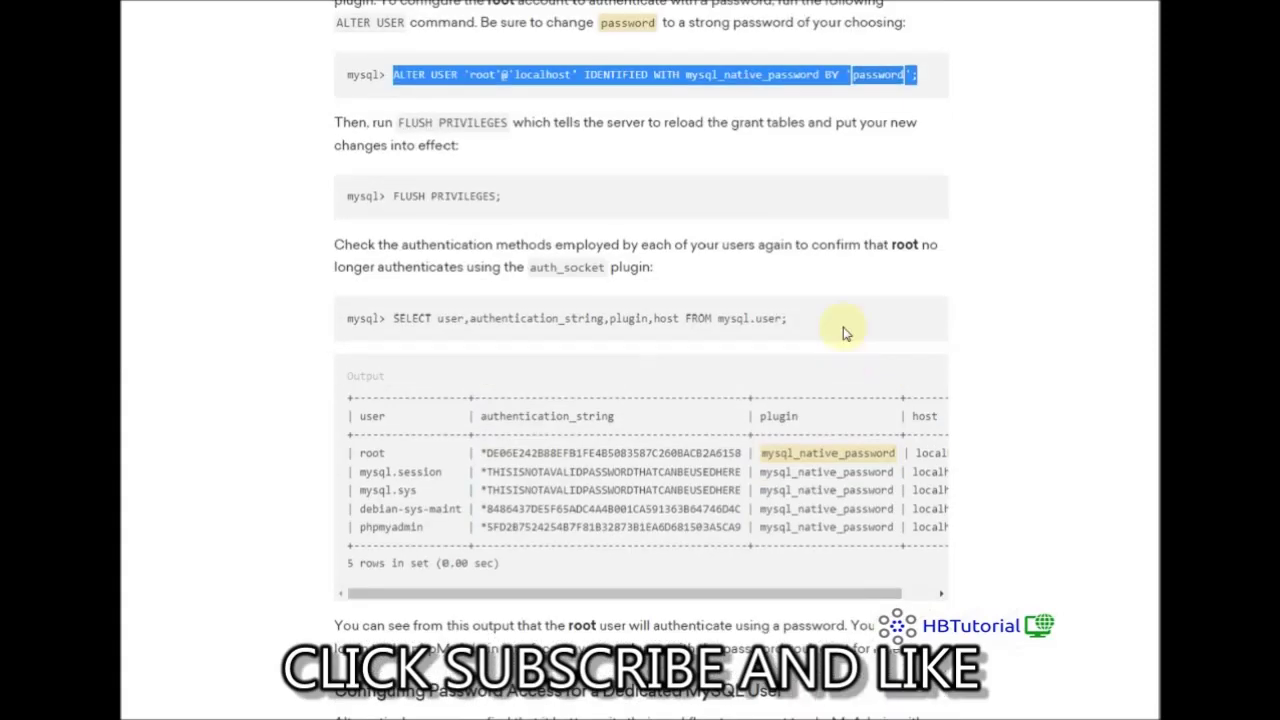
left_click_drag(788, 318, 339, 325)
scroll(419, 340, "down", 3)
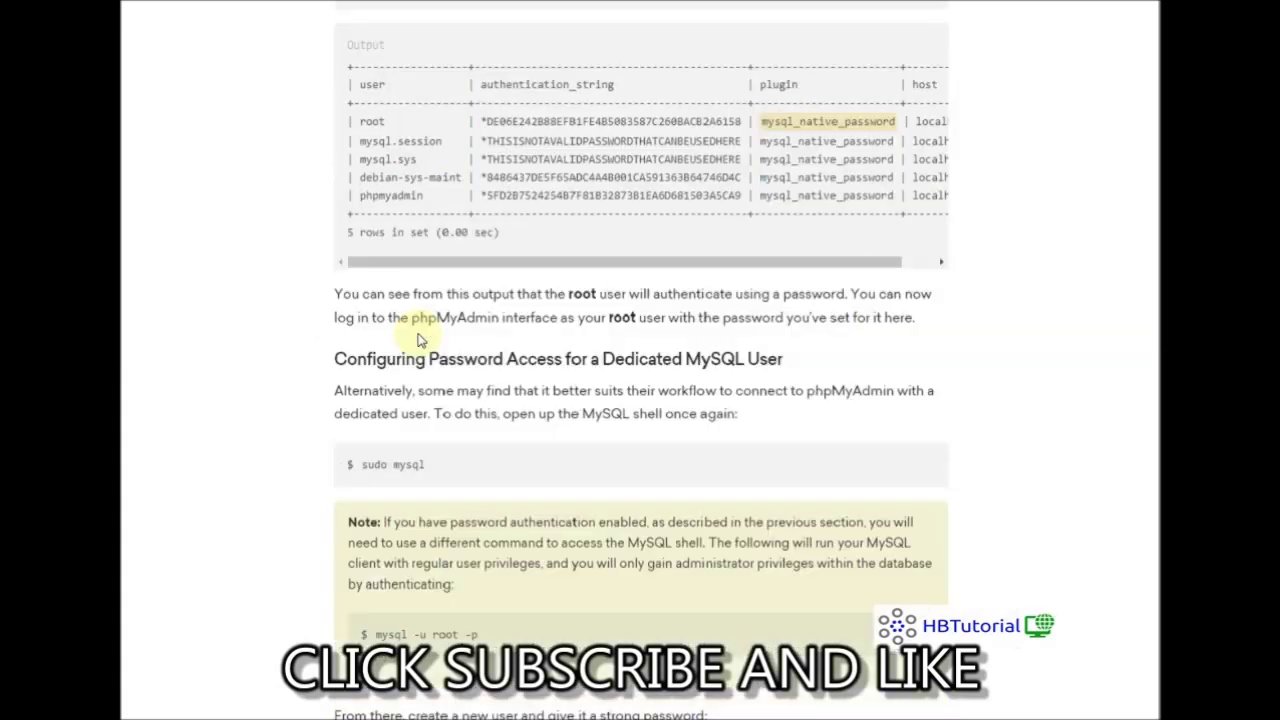
scroll(631, 410, "down", 3)
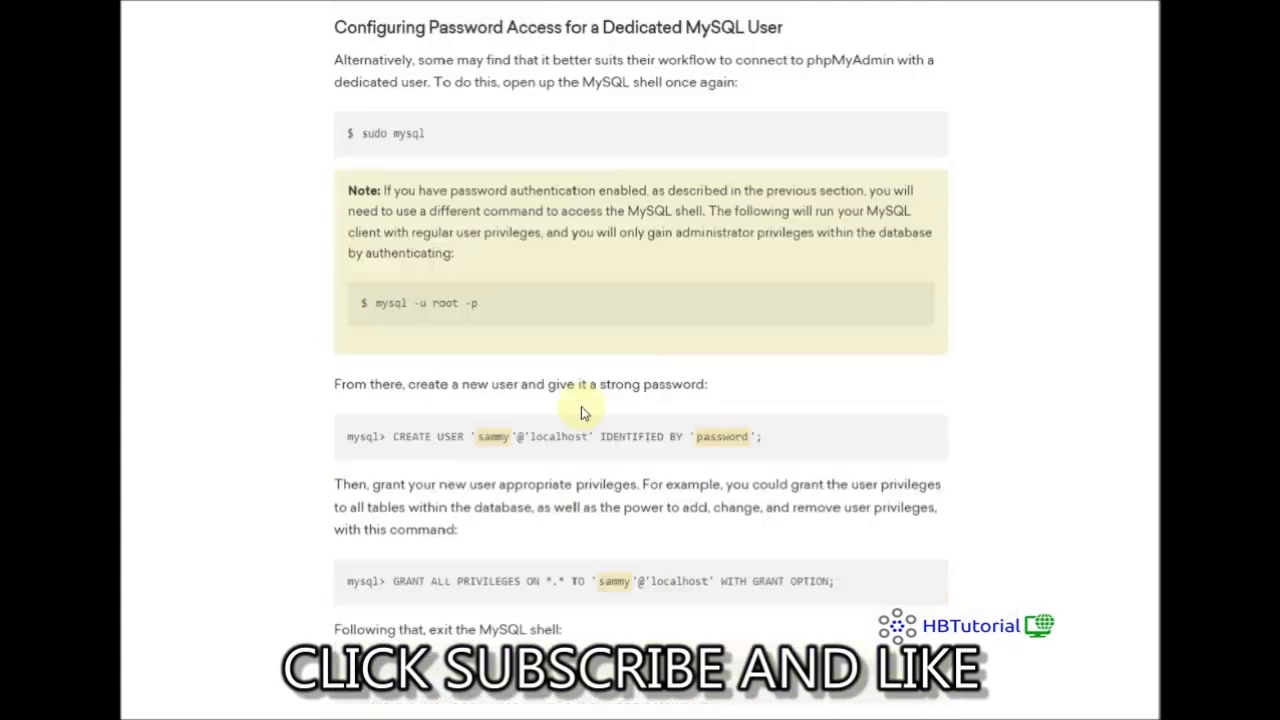
left_click_drag(395, 443, 840, 443)
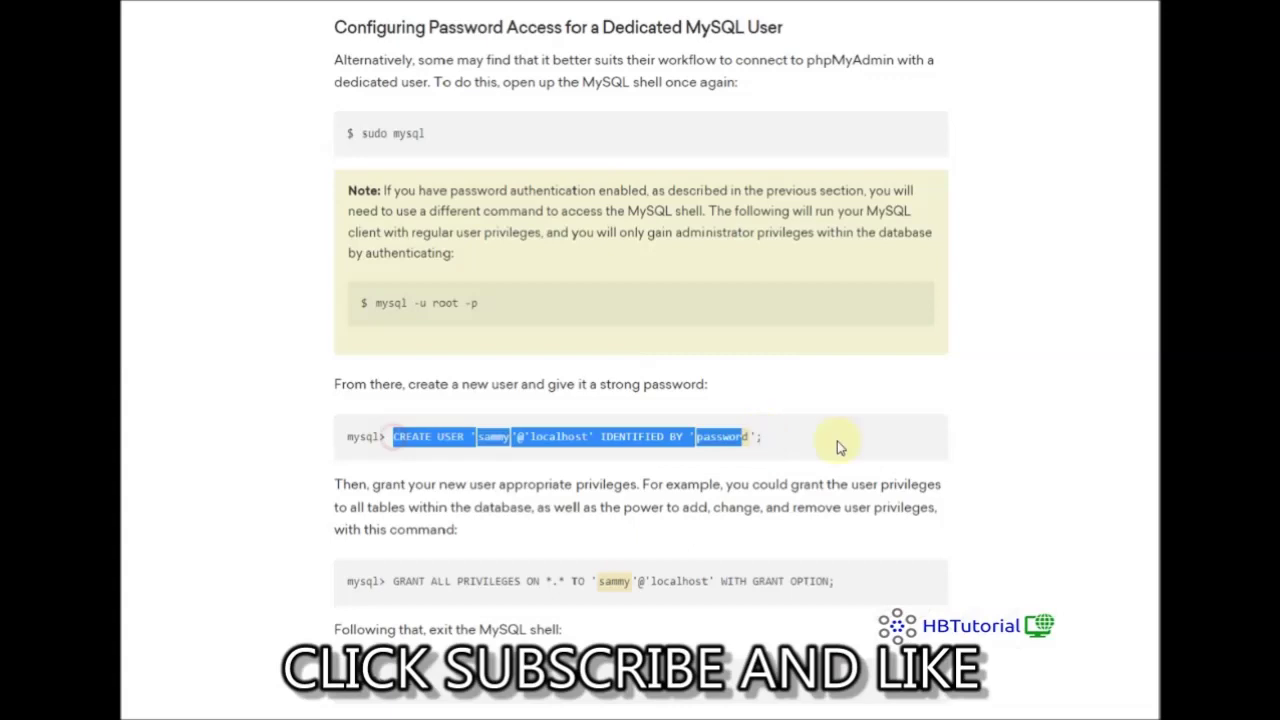
scroll(869, 443, "down", 4)
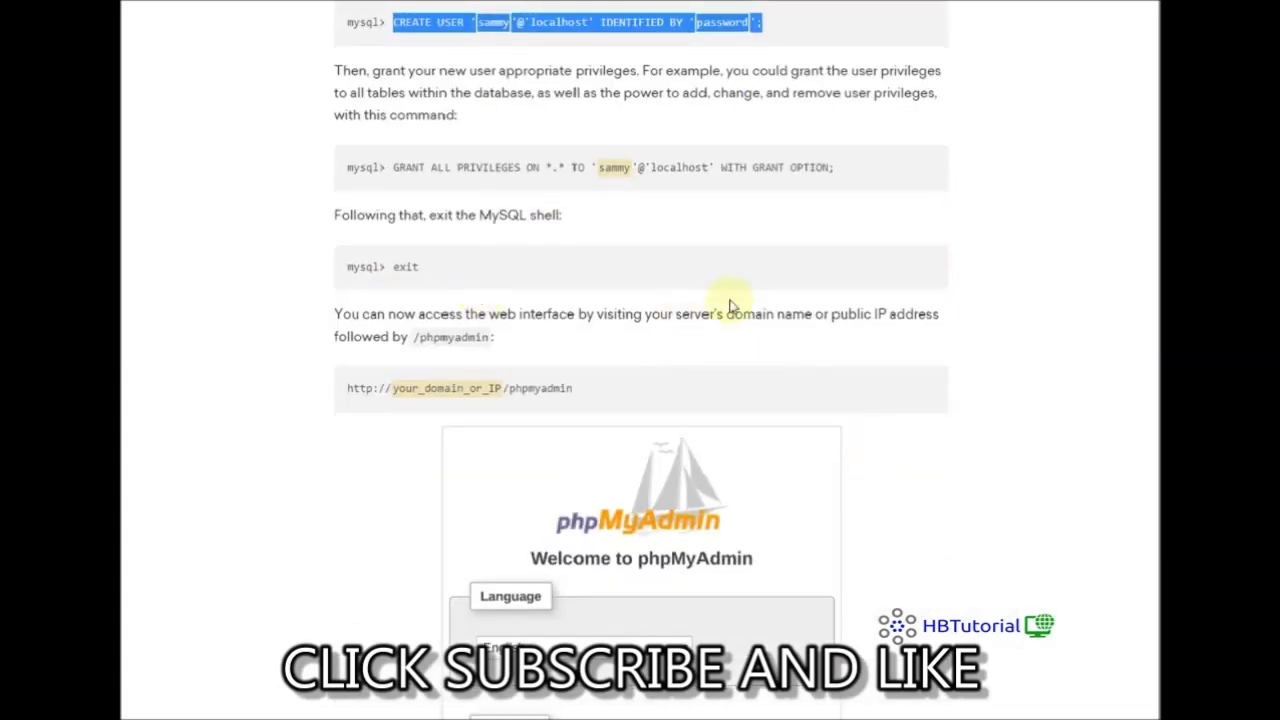
double_click(600, 168)
scroll(606, 580, "down", 1)
scroll(700, 450, "down", 3)
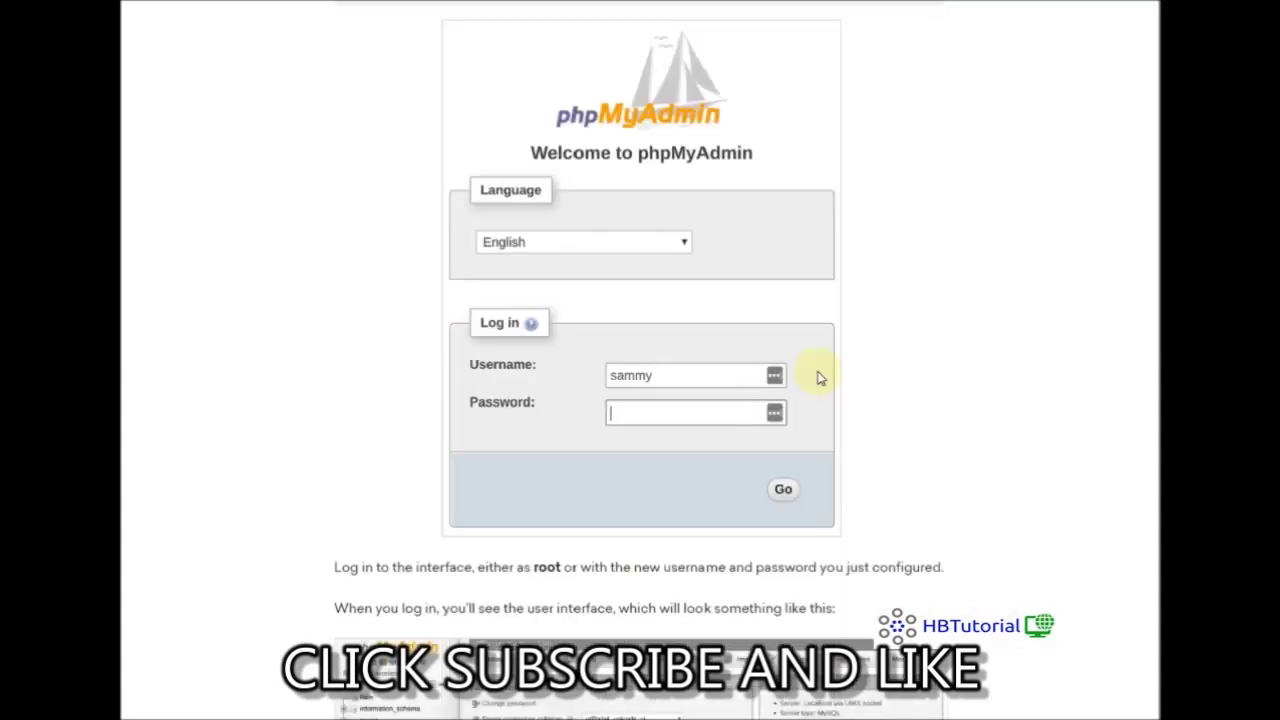
scroll(650, 380, "down", 2)
scroll(634, 371, "down", 3)
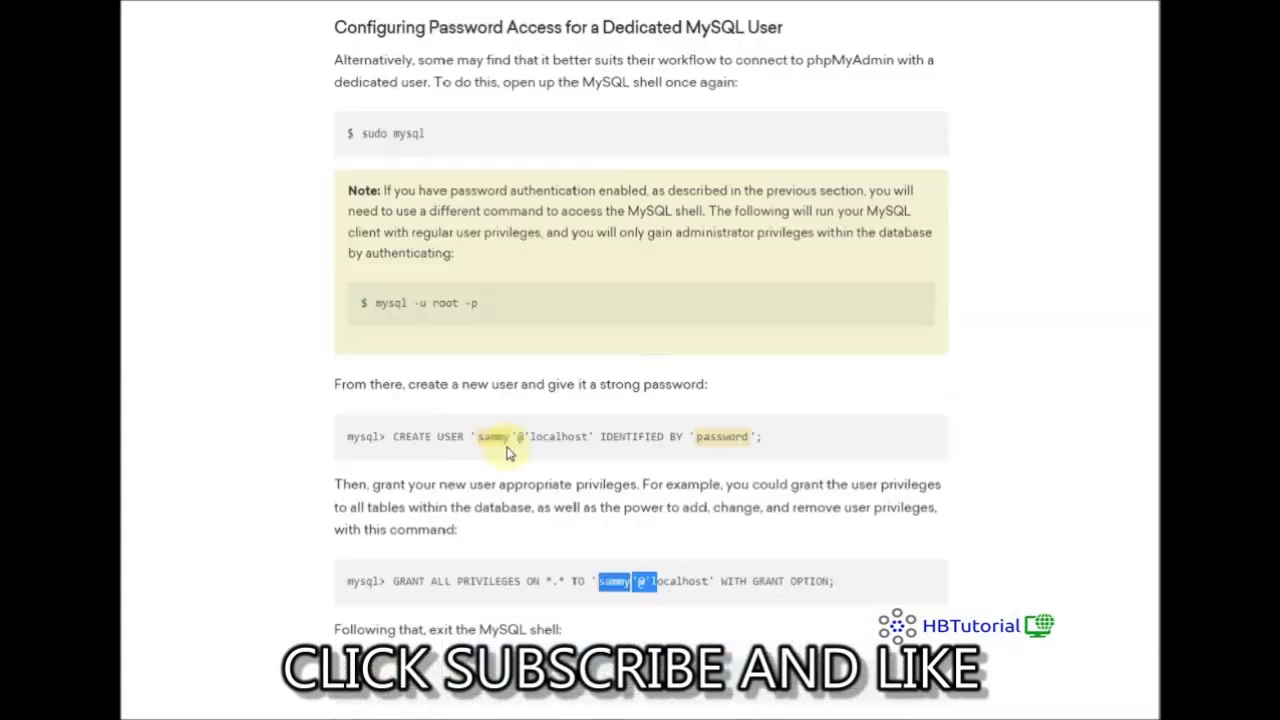
scroll(507, 453, "up", 5)
scroll(530, 480, "up", 15)
scroll(540, 490, "up", 2)
scroll(513, 441, "down", 7)
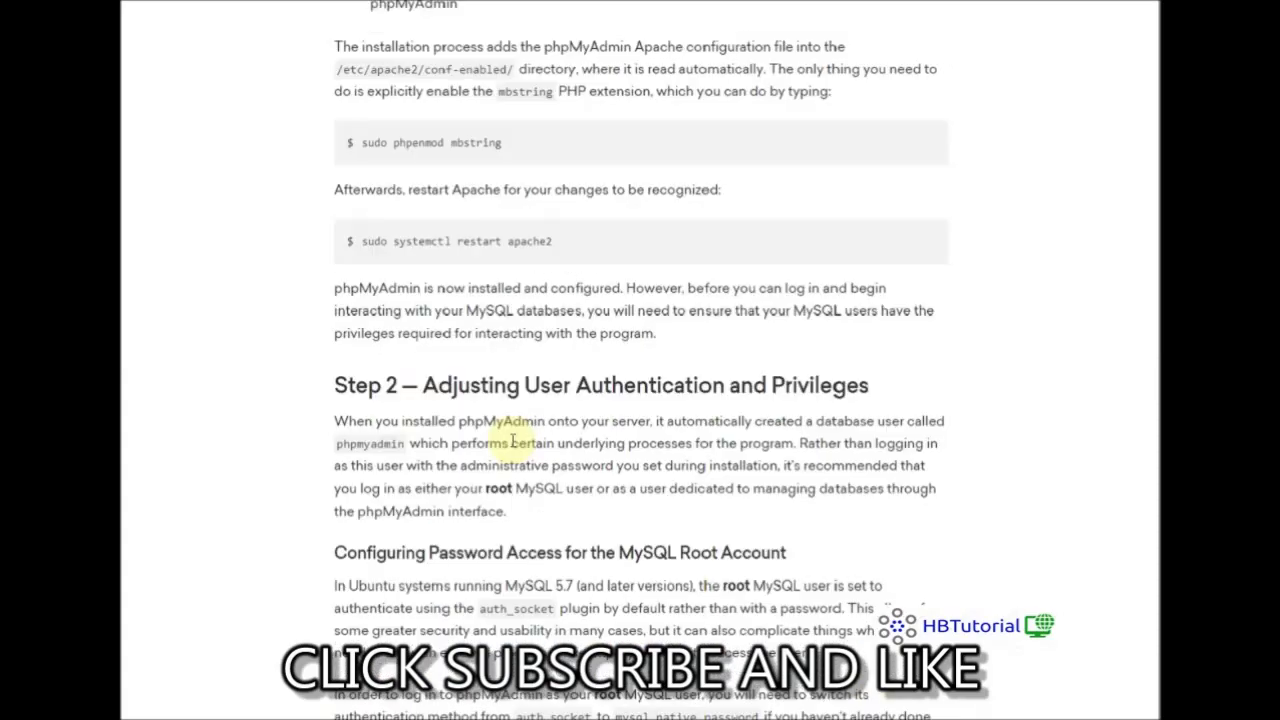
scroll(512, 439, "down", 4)
scroll(509, 434, "down", 3)
scroll(451, 243, "up", 2)
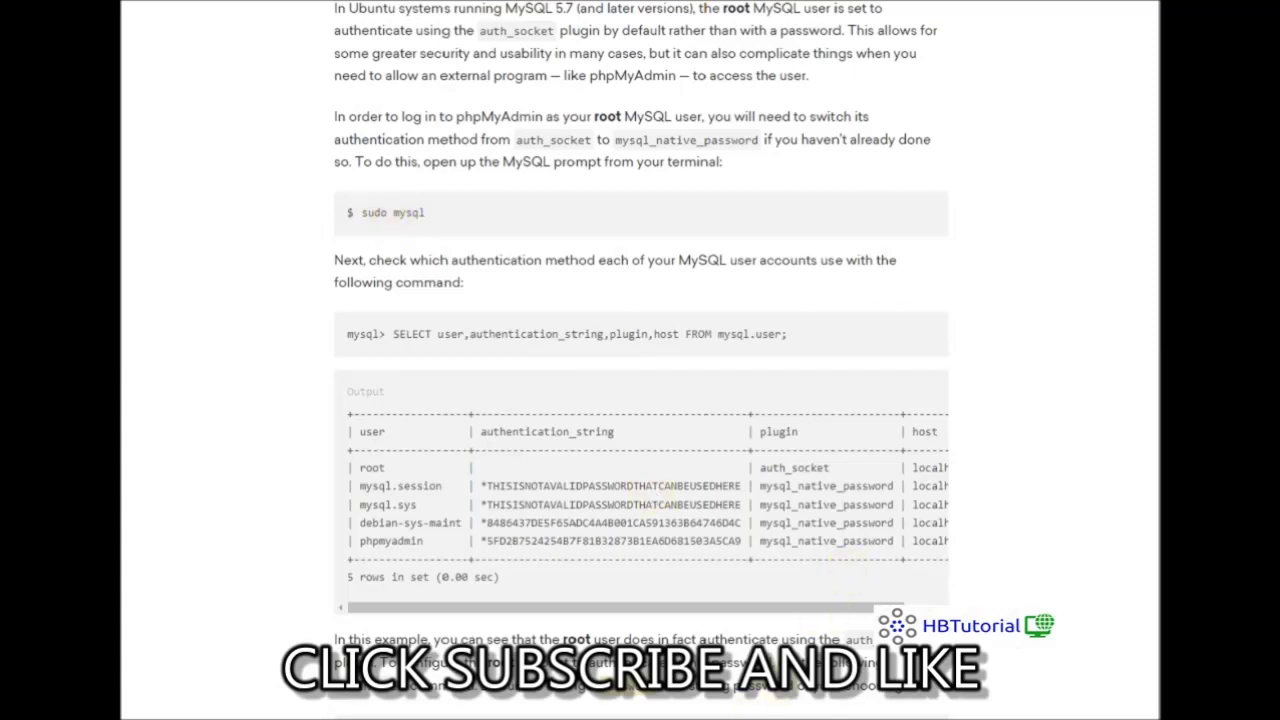
Enter the MySQL monitor as root with 'sudo mysql -uroot -p' and the password.
type("sudo my")
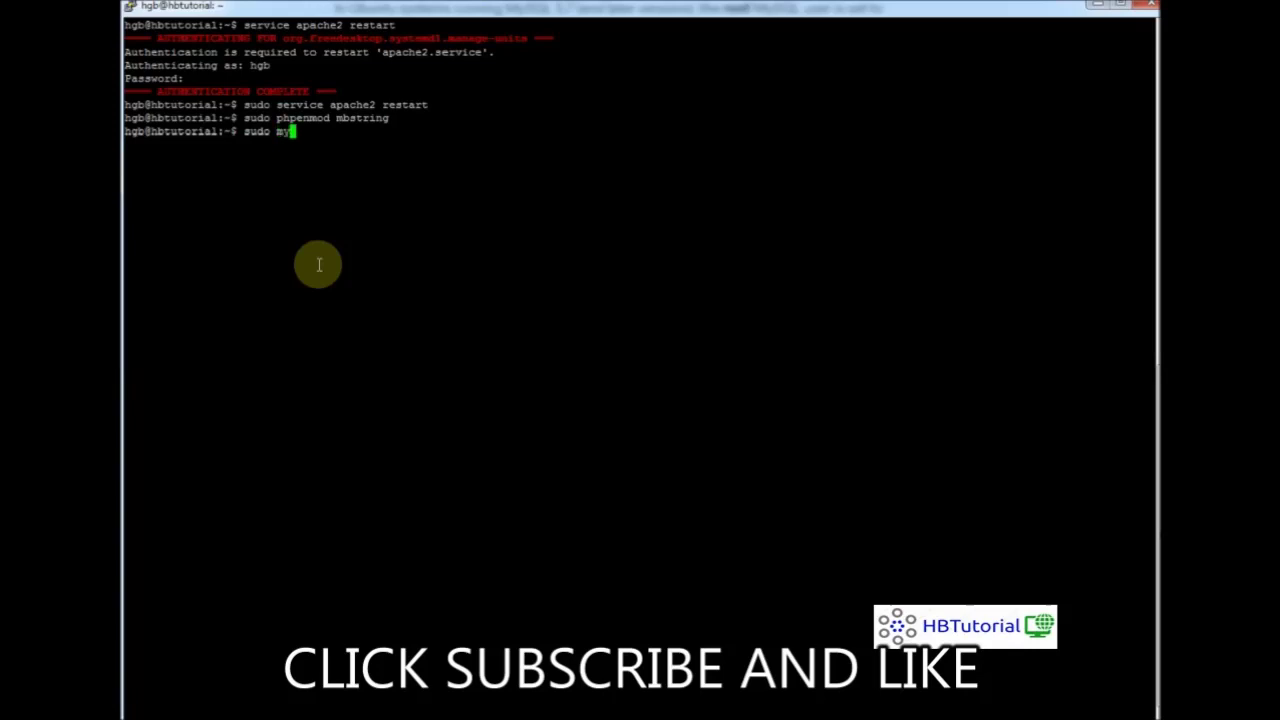
type("sql -uroo")
type("t -p")
key("Return")
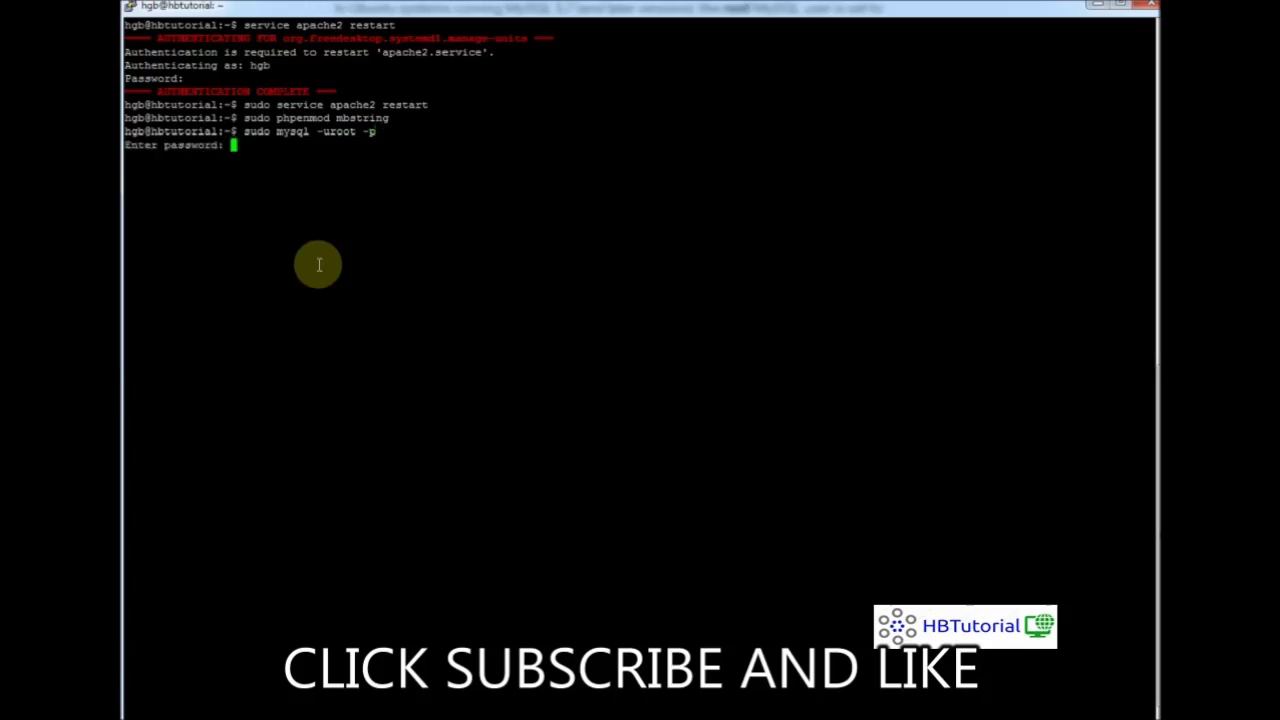
key("Return")
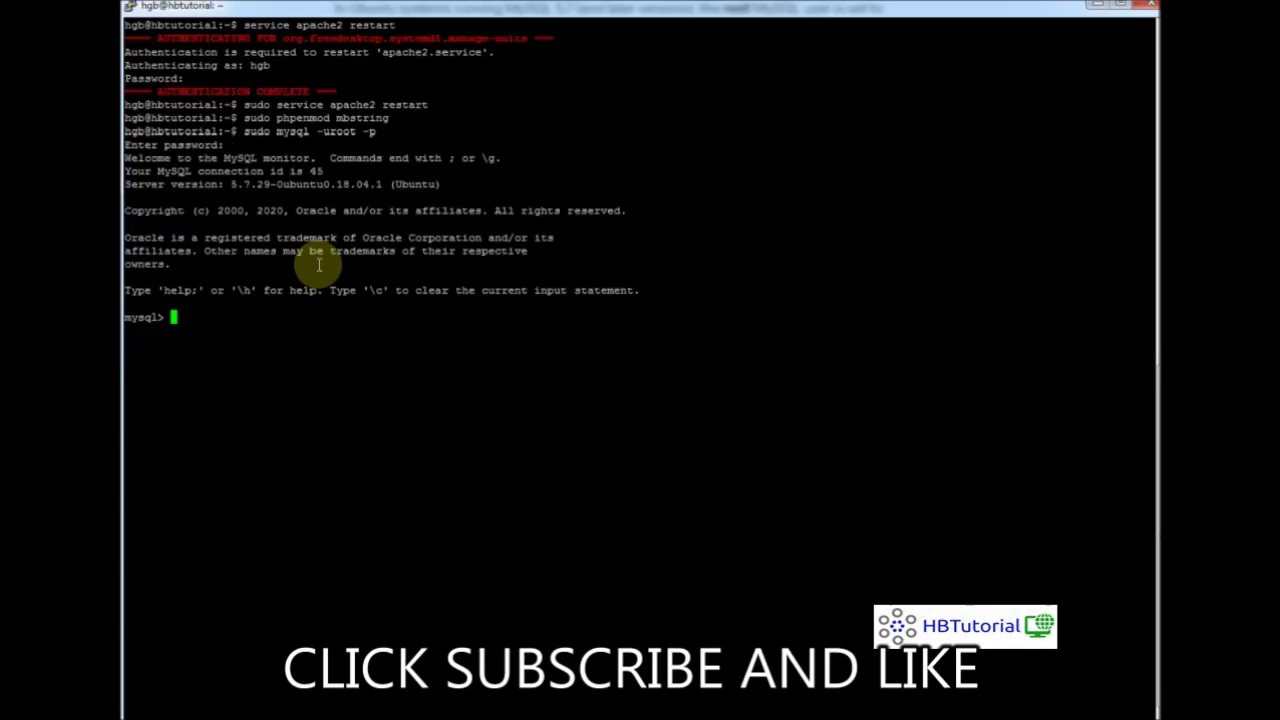
left_click(524, 716)
Copy the 'SELECT user,authentication_string,plugin,host FROM mysql.user;' query and run it in PuTTY.
mouse_move(598, 638)
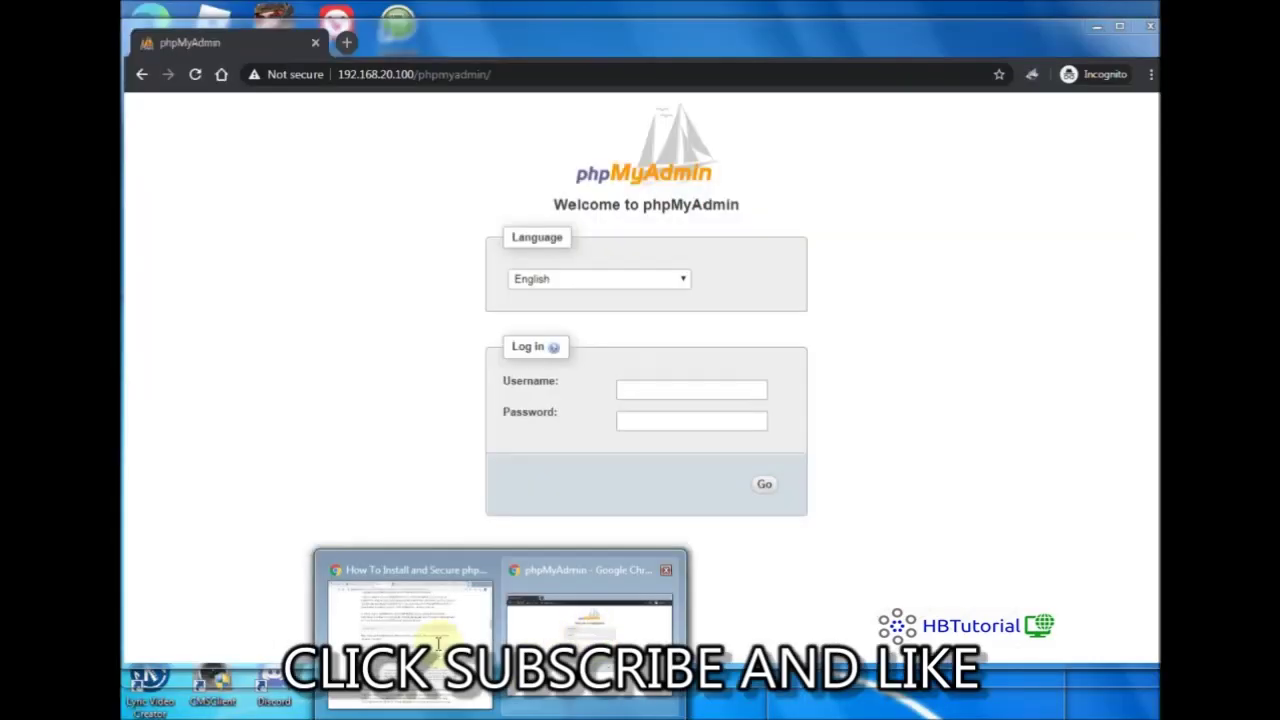
left_click(438, 645)
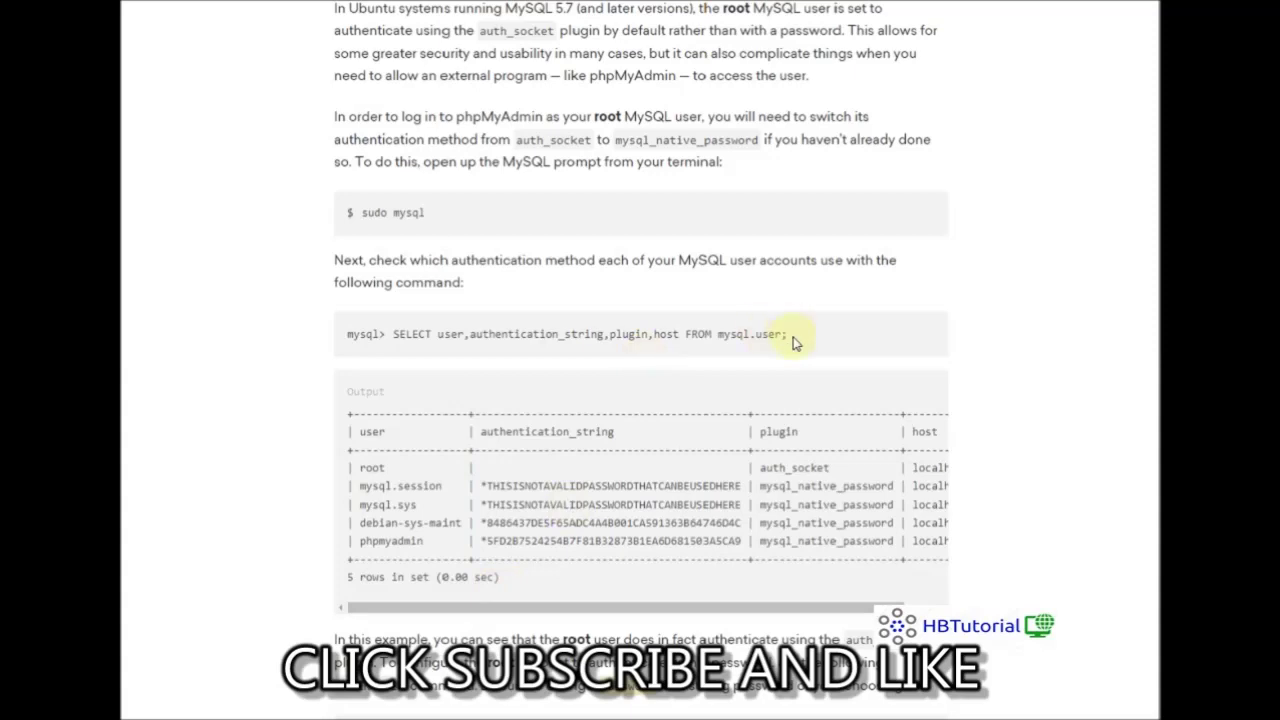
left_click_drag(787, 335, 393, 336)
right_click(428, 341)
left_click(457, 346)
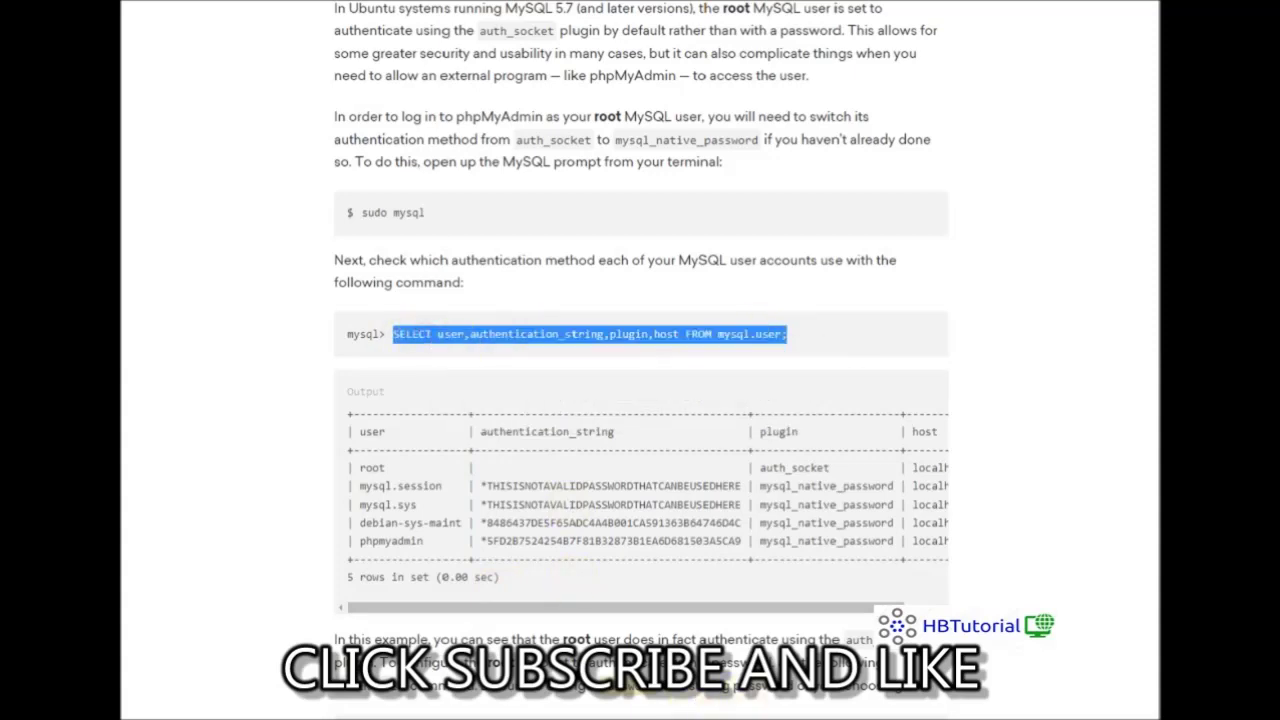
key("alt+Tab")
right_click(296, 361)
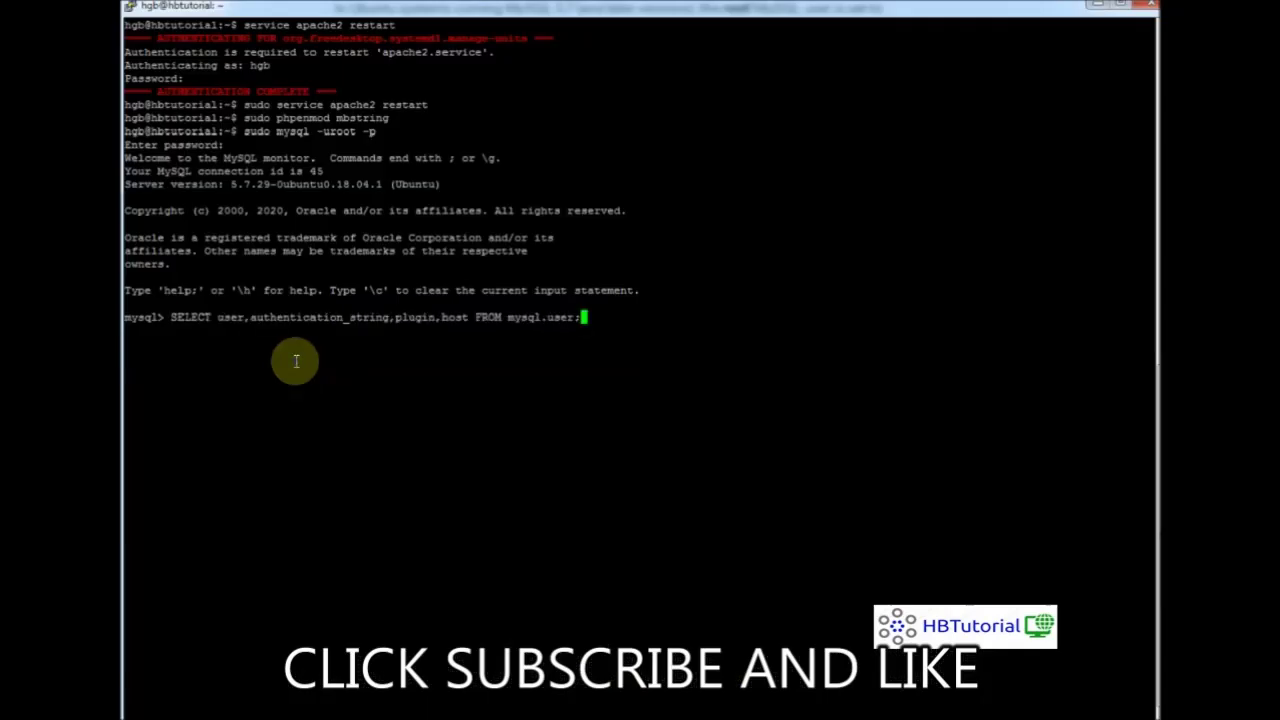
key("Return")
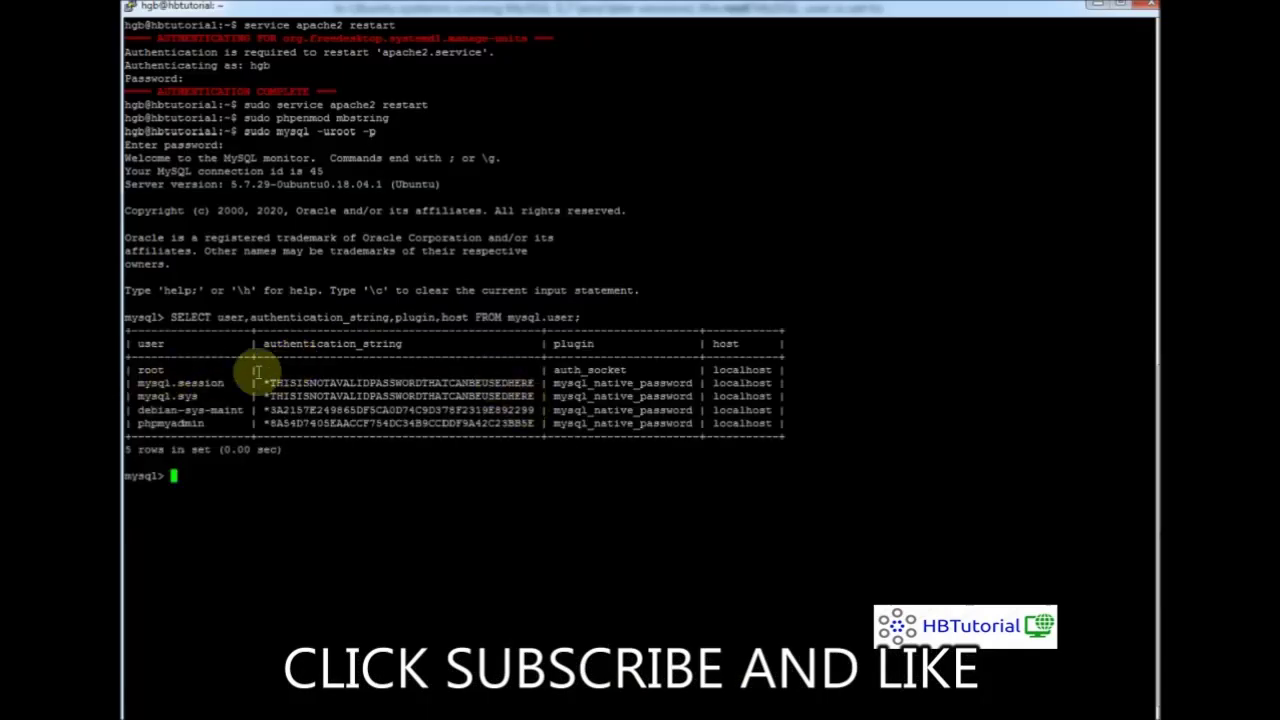
Highlight root's row, its empty authentication_string, and the auth_socket plugin values.
left_click_drag(138, 370, 772, 372)
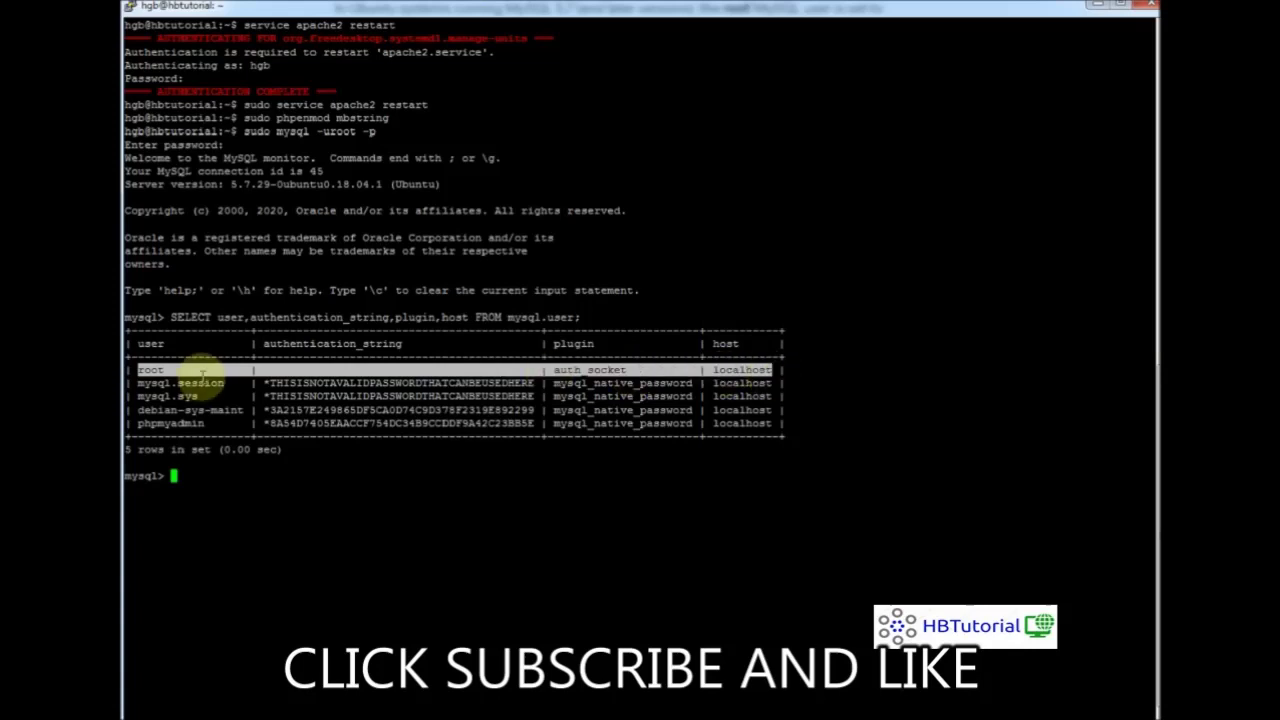
left_click_drag(266, 370, 537, 370)
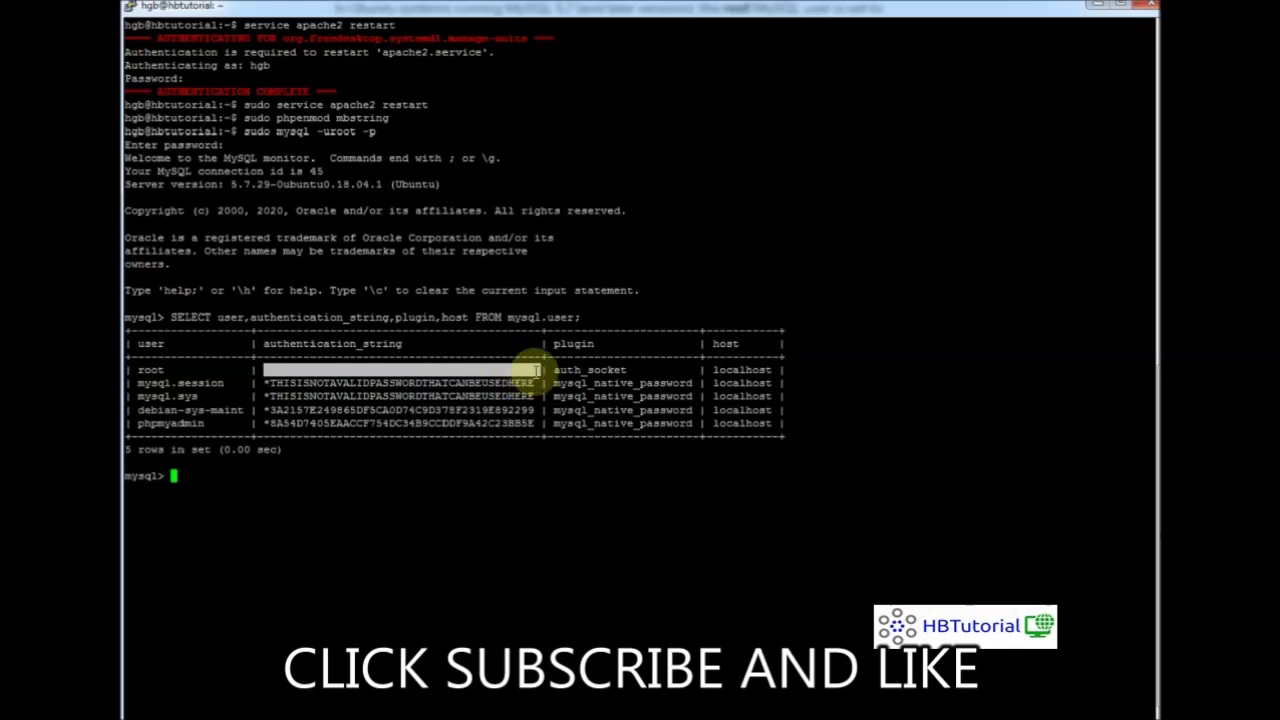
mouse_move(551, 370)
left_mouse_down()
mouse_move(748, 418)
mouse_move(745, 428)
left_mouse_up()
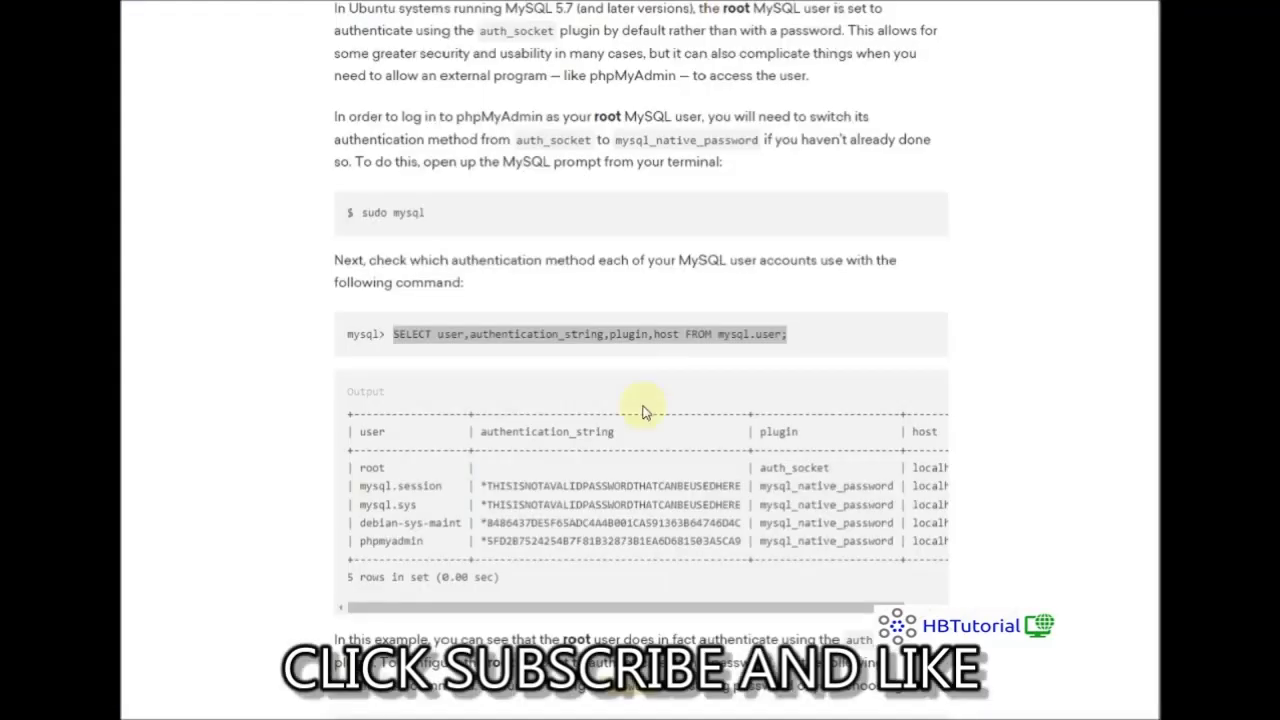
Copy the tutorial's ALTER USER root command for mysql_native_password authentication.
left_click(502, 385)
scroll(560, 340, "down", 2)
scroll(580, 325, "down", 1)
scroll(571, 351, "down", 1)
scroll(570, 350, "down", 1)
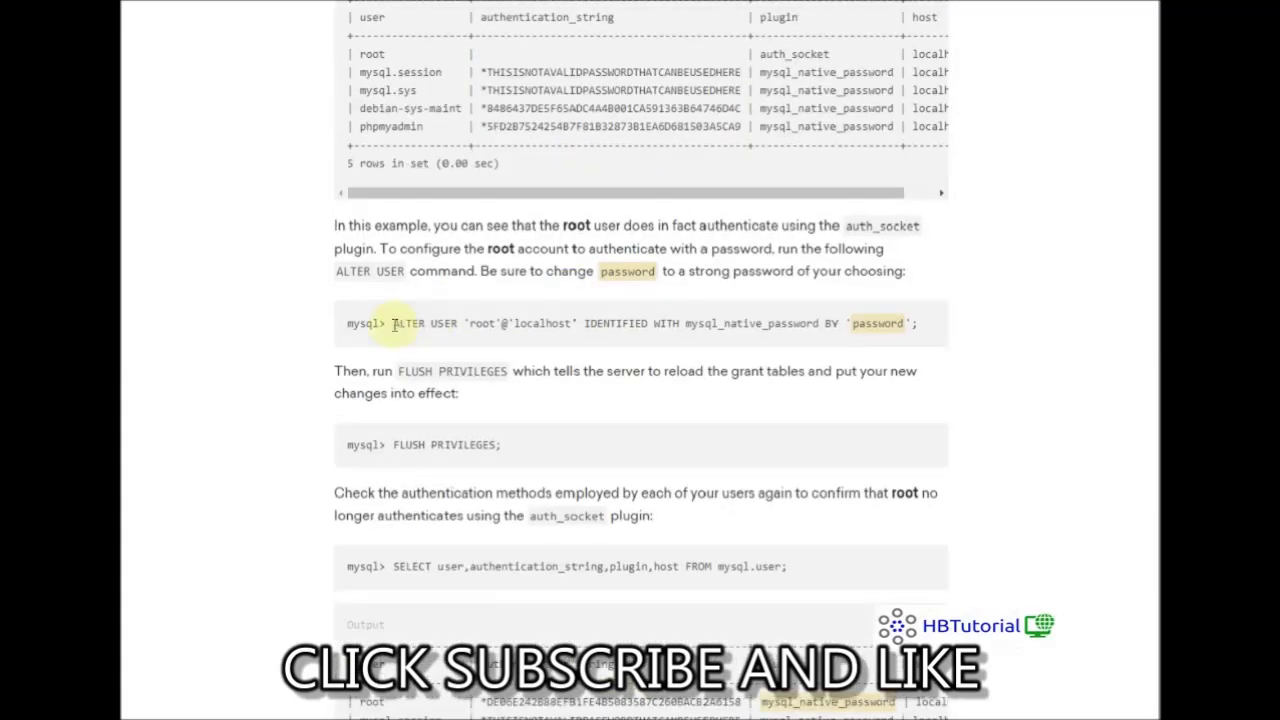
left_click_drag(393, 323, 916, 323)
right_click(866, 340)
left_click(866, 340)
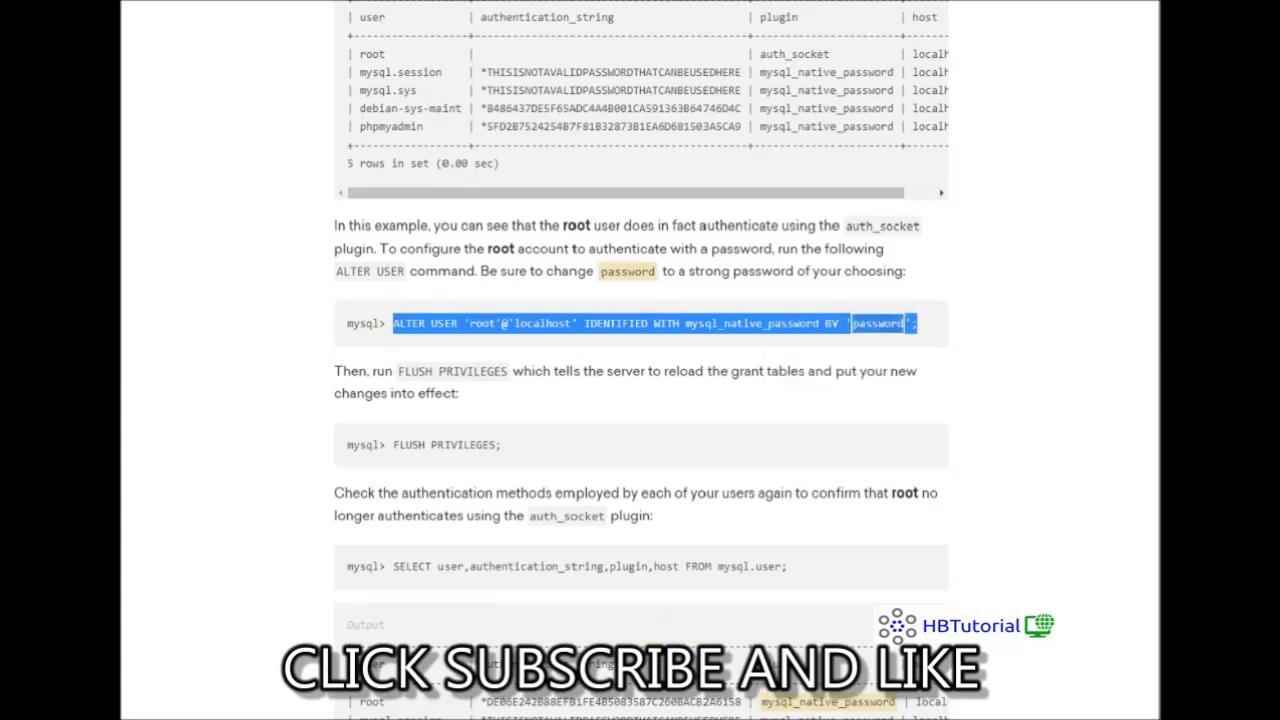
Run ALTER USER at the mysql prompt, swapping the placeholder 'password' for a strong root password.
left_click(780, 600)
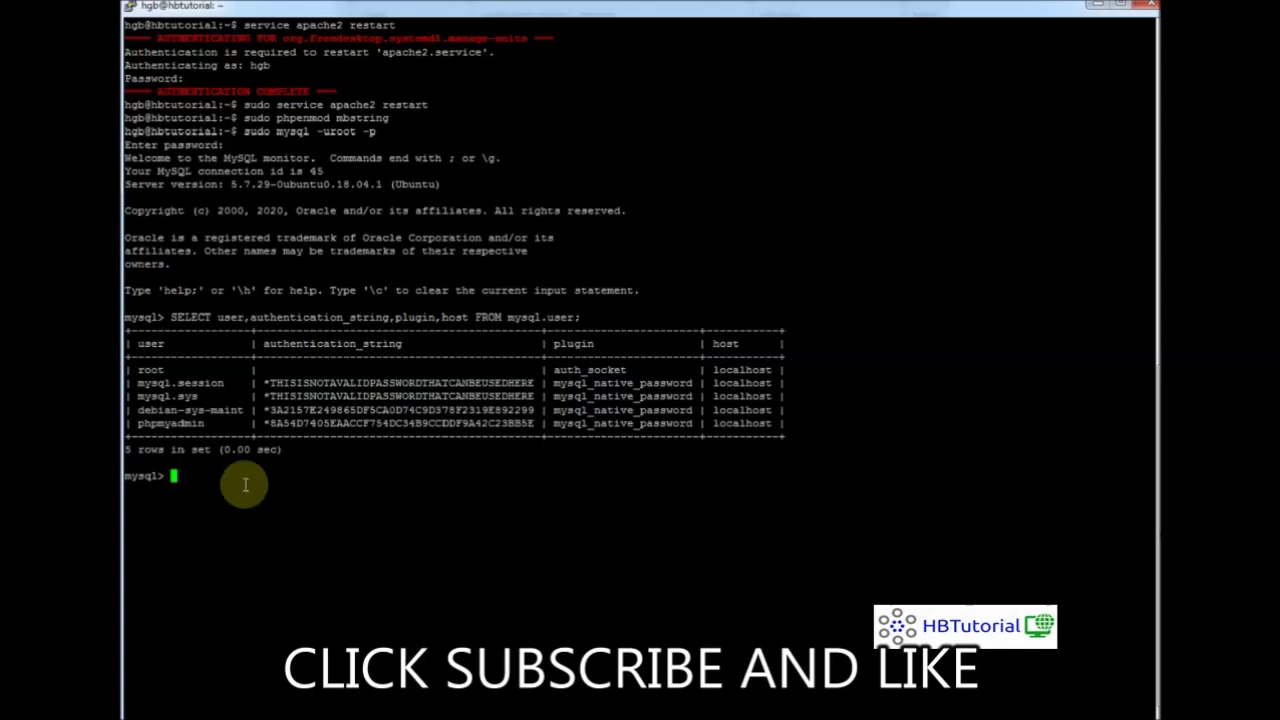
right_click(245, 485)
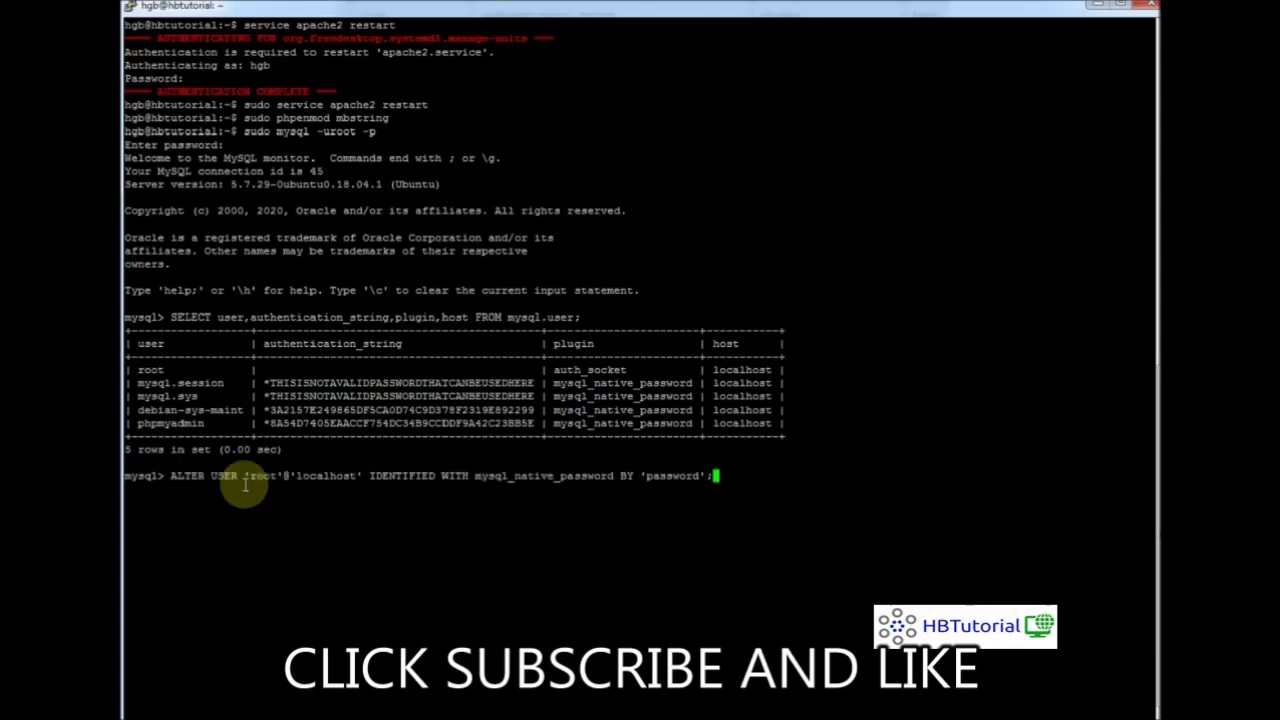
key("Left")
key("BackSpace")
key("BackSpace")
key("BackSpace")
key("BackSpace")
key("BackSpace")
key("BackSpace")
key("BackSpace")
key("BackSpace")
key("Return")
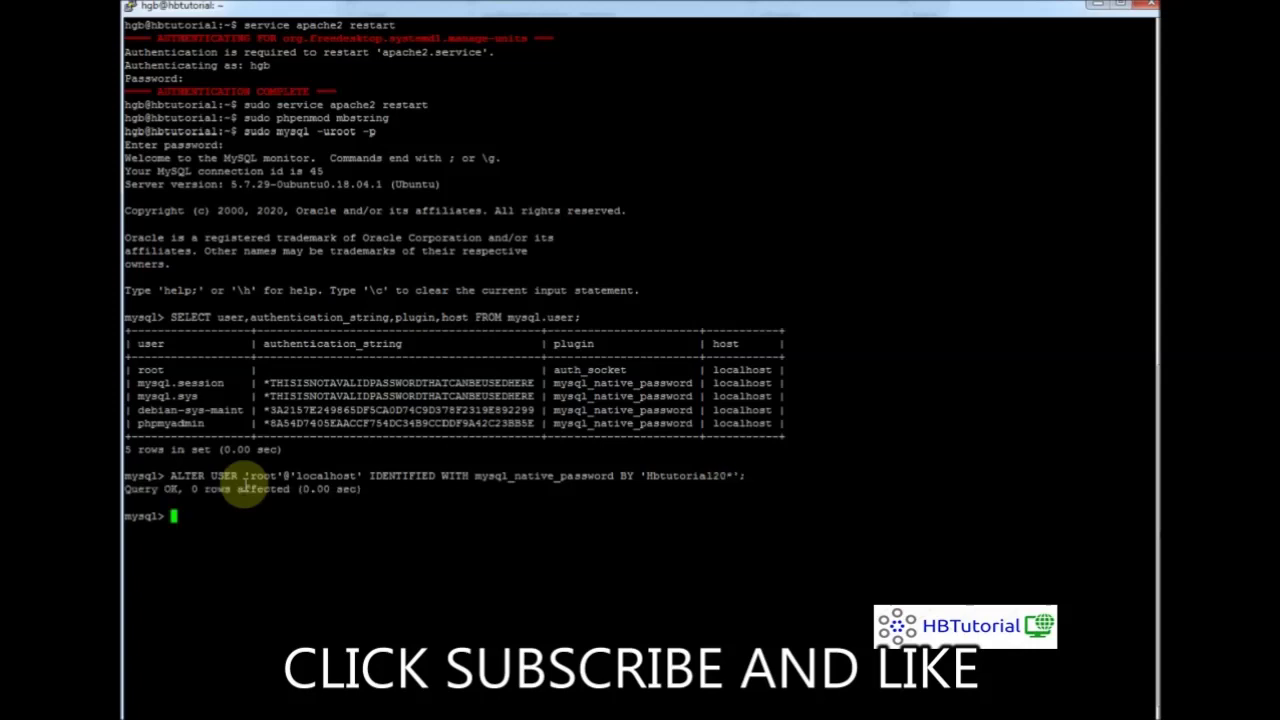
Re-run the mysql.user query to confirm root now uses mysql_native_password.
key("Up")
key("Up")
key("Down")
key("Down")
type("show databases;")
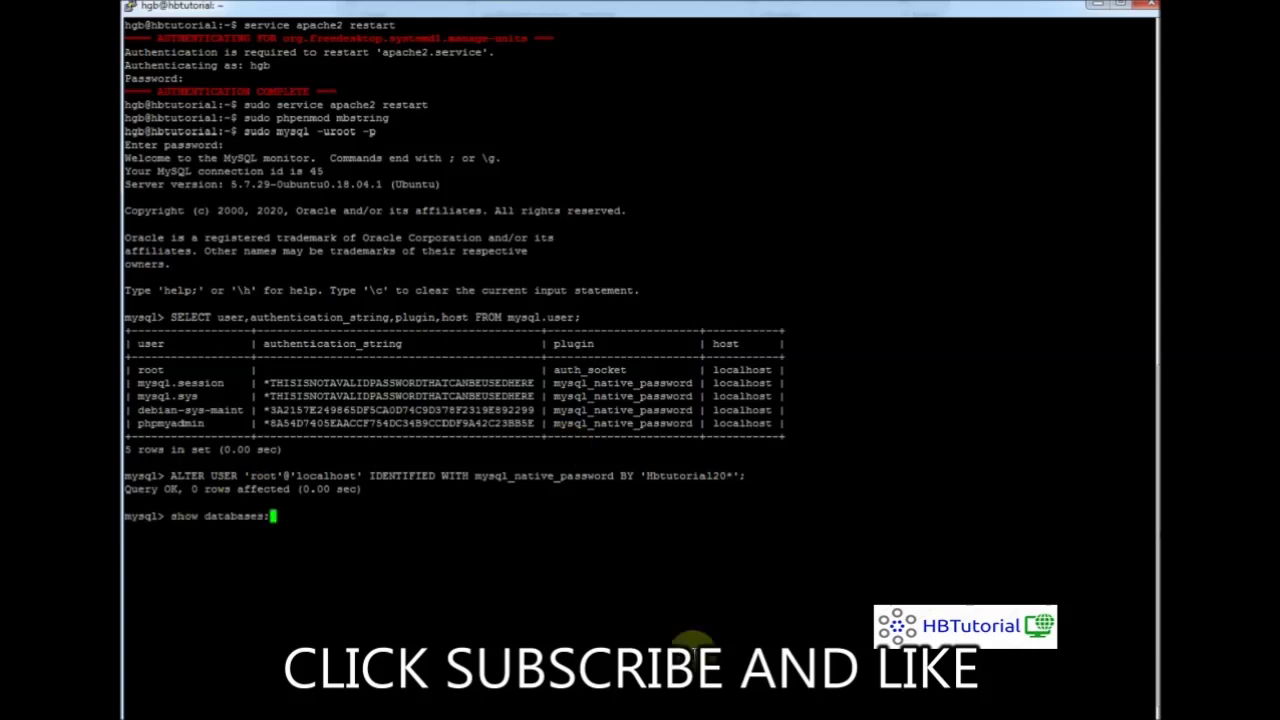
key("Up")
key("Up")
key("Down")
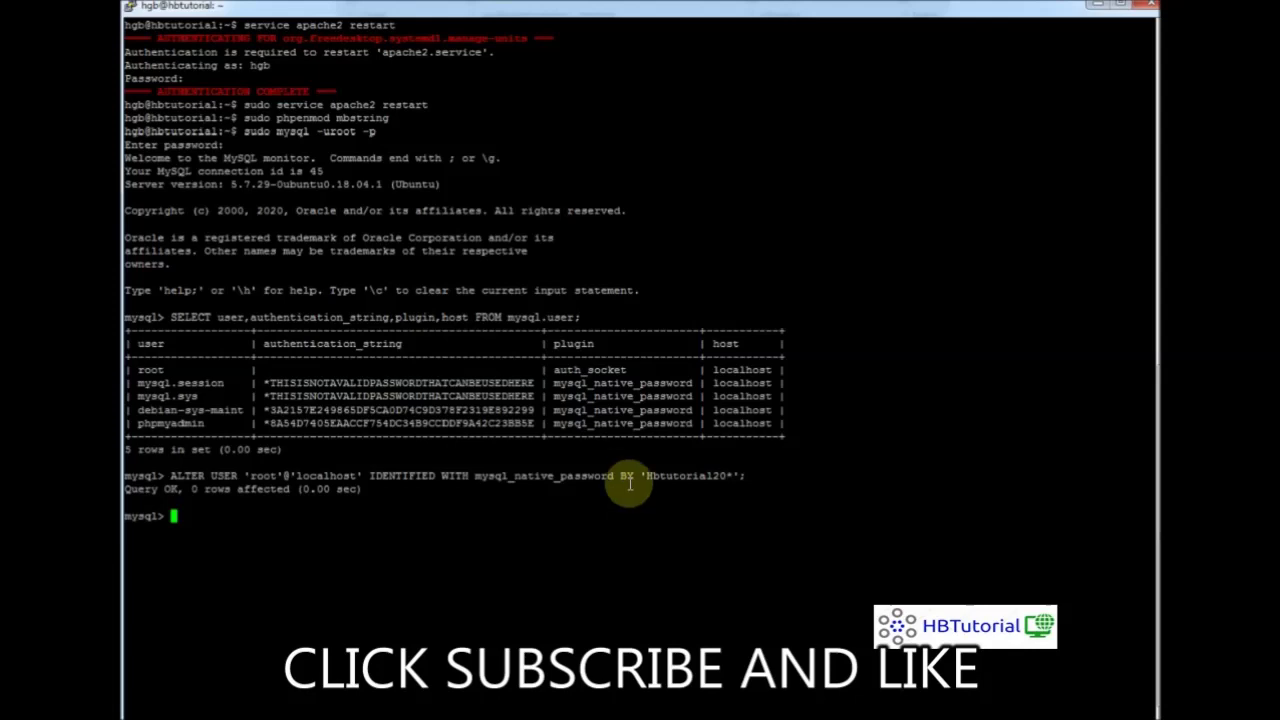
key("Up")
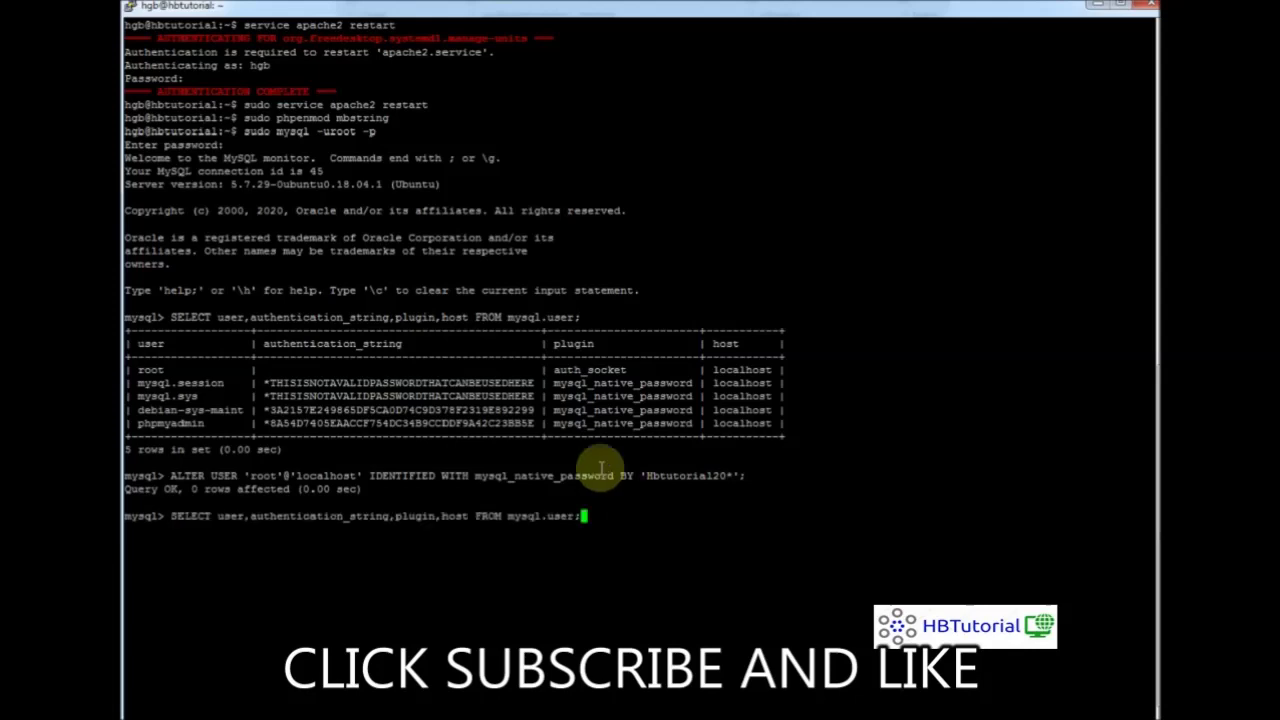
key("Return")
left_click_drag(264, 568, 770, 568)
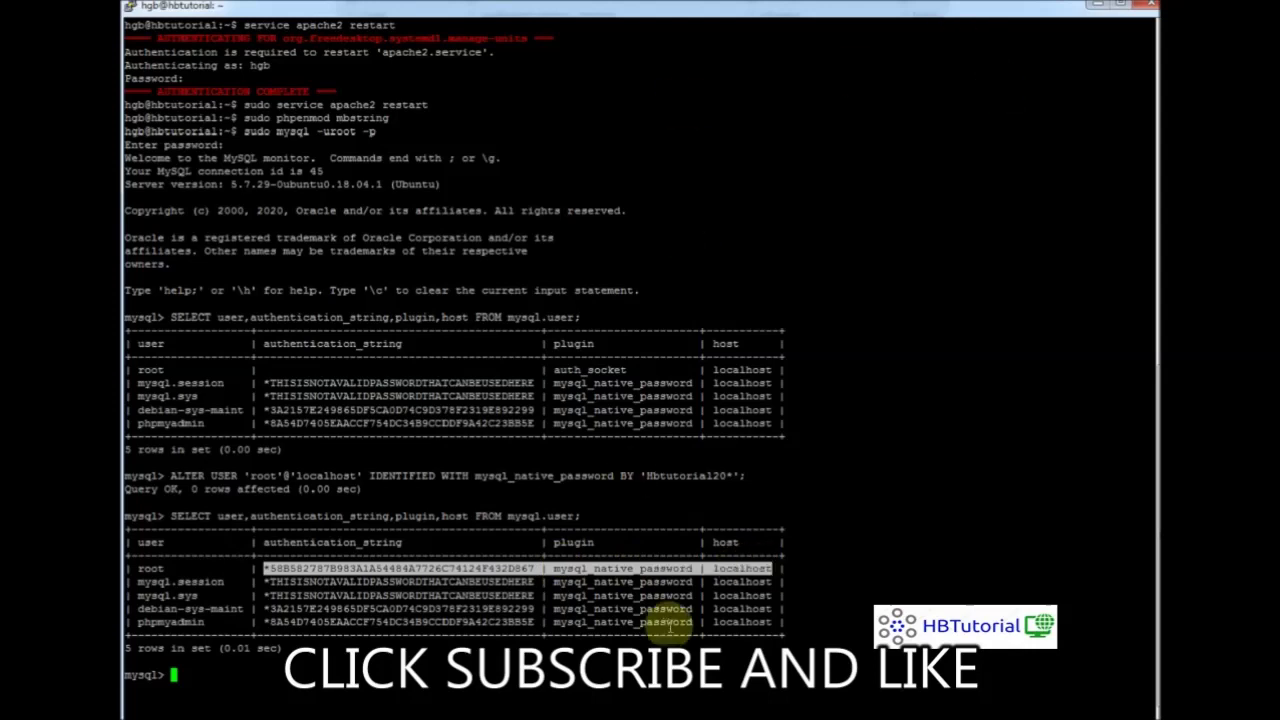
left_click(614, 668)
Log in to phpMyAdmin with username root and the new root password.
left_click(654, 390)
type("root")
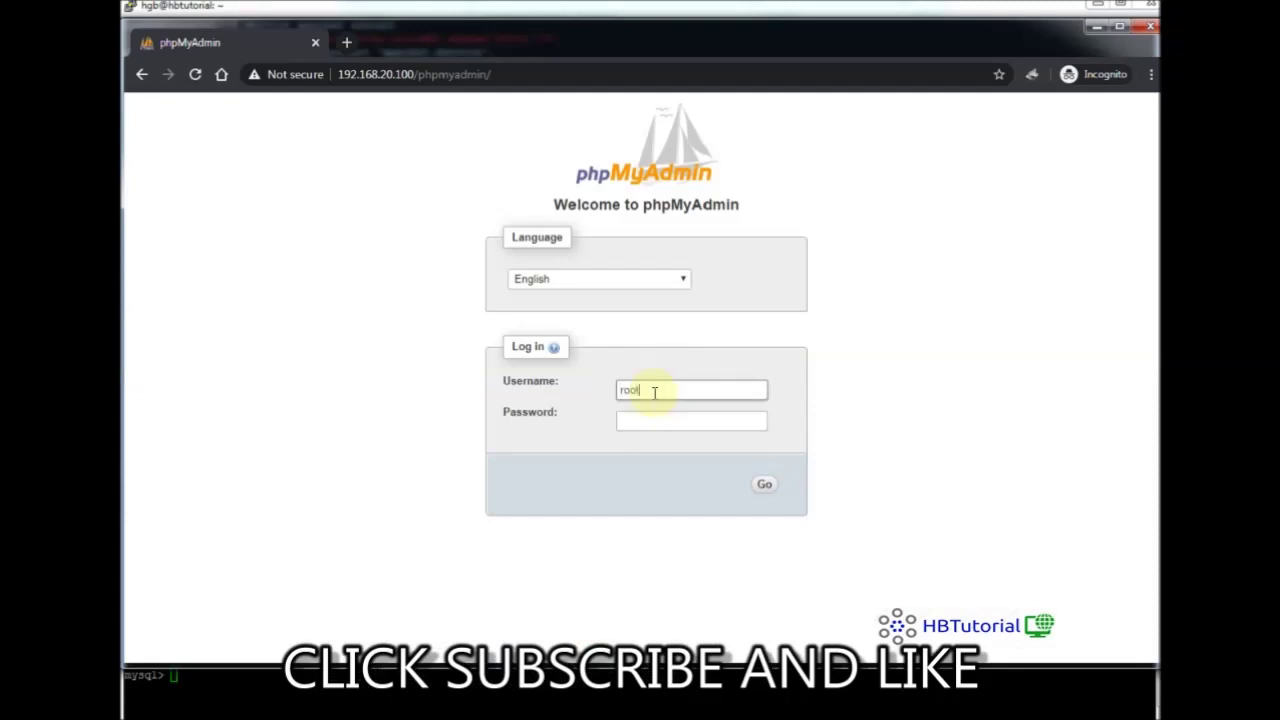
key("Tab")
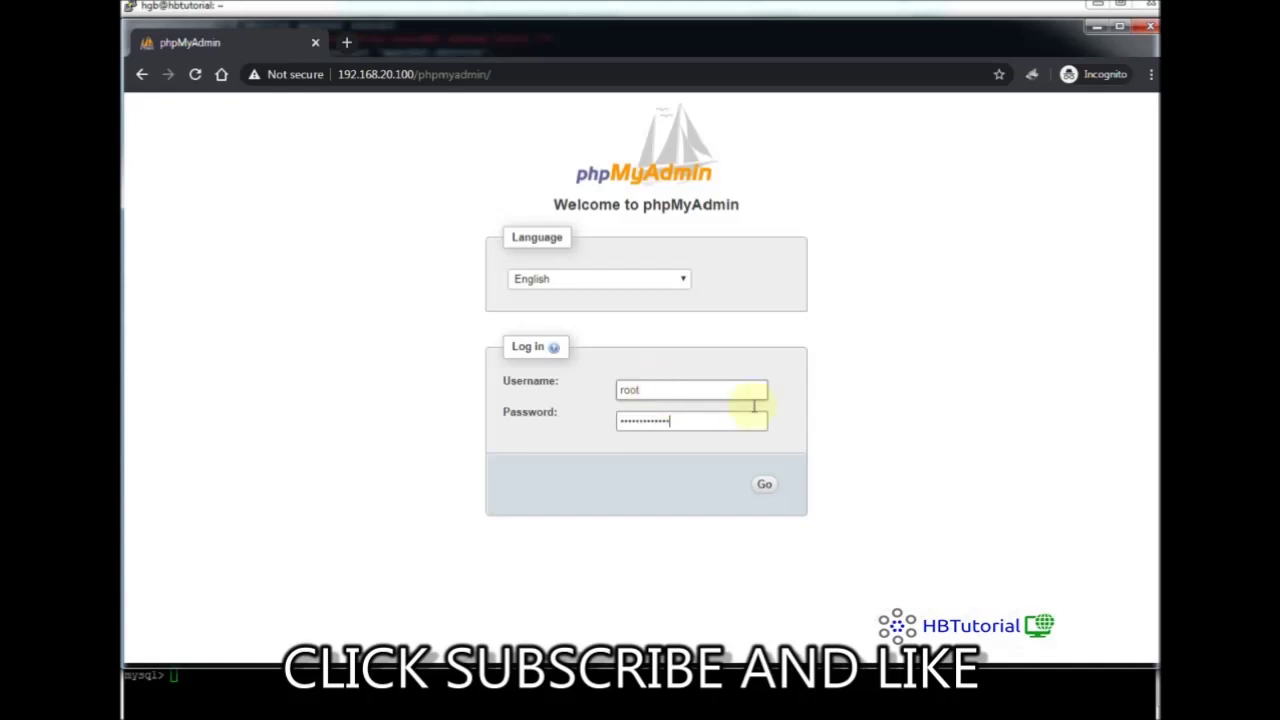
left_click(765, 487)
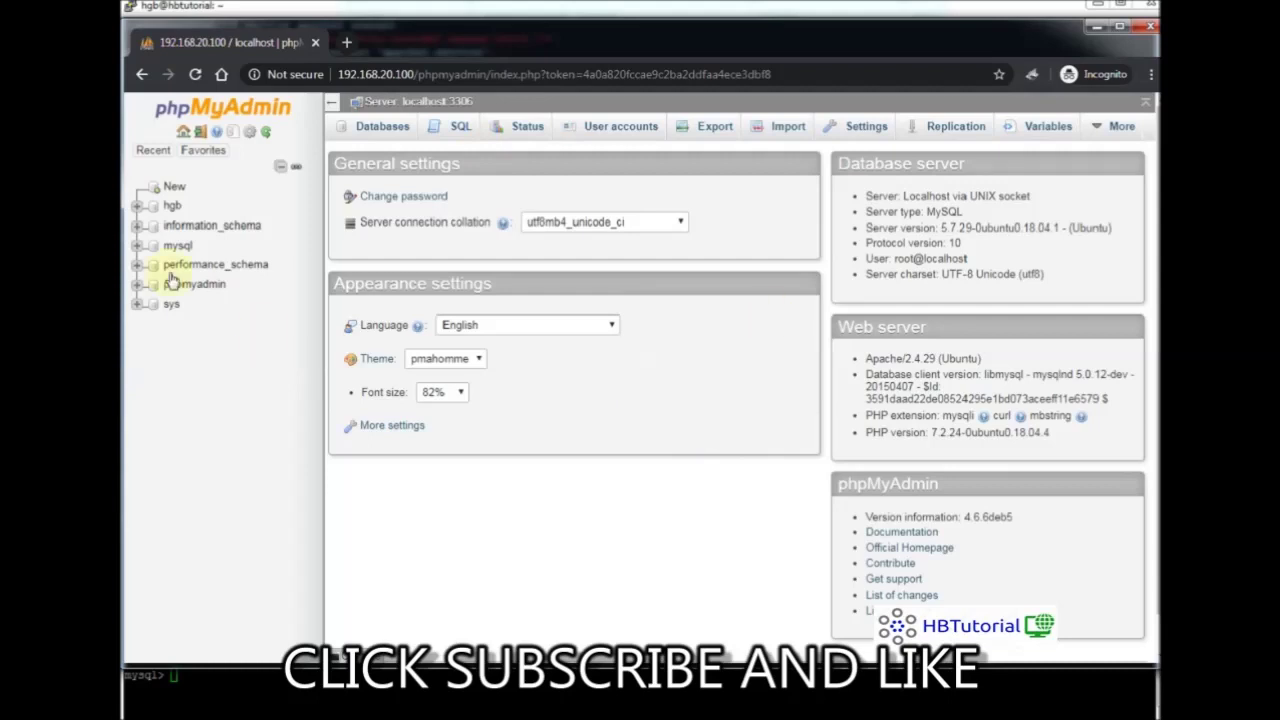
Open the hgb database in the navigation tree, confirm it has no tables, and return to PuTTY.
left_click(171, 206)
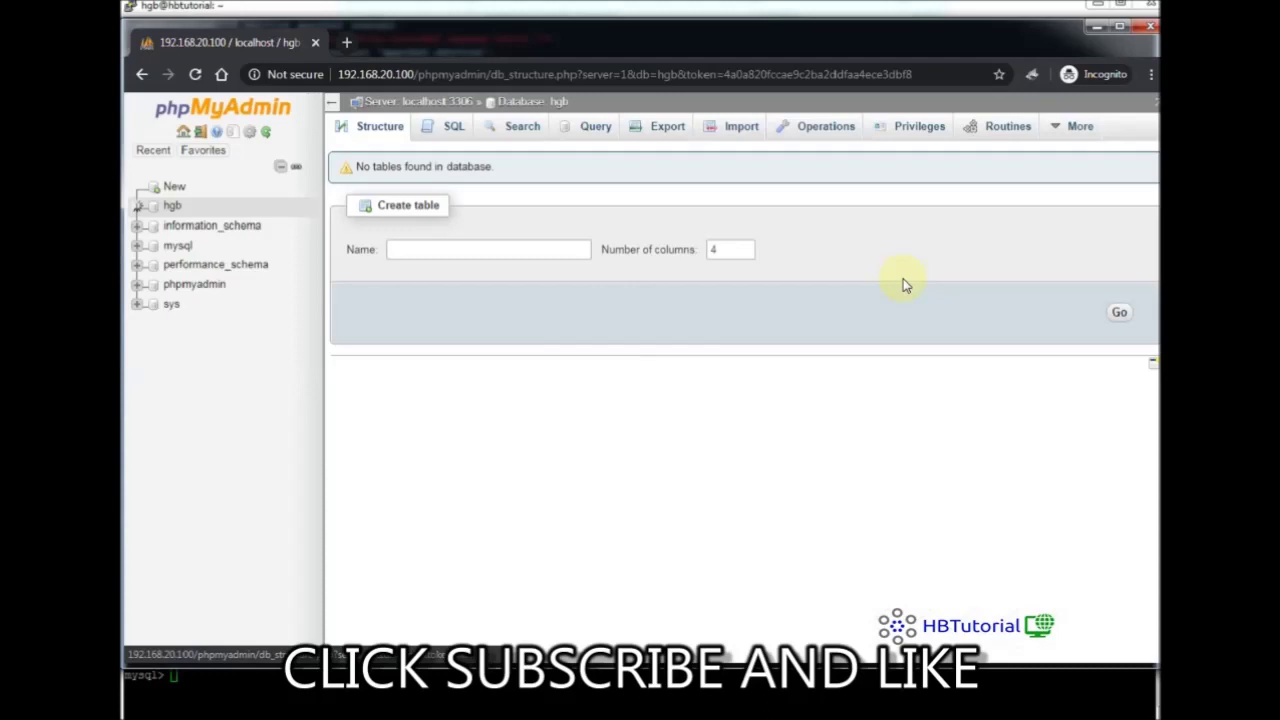
left_click(414, 78)
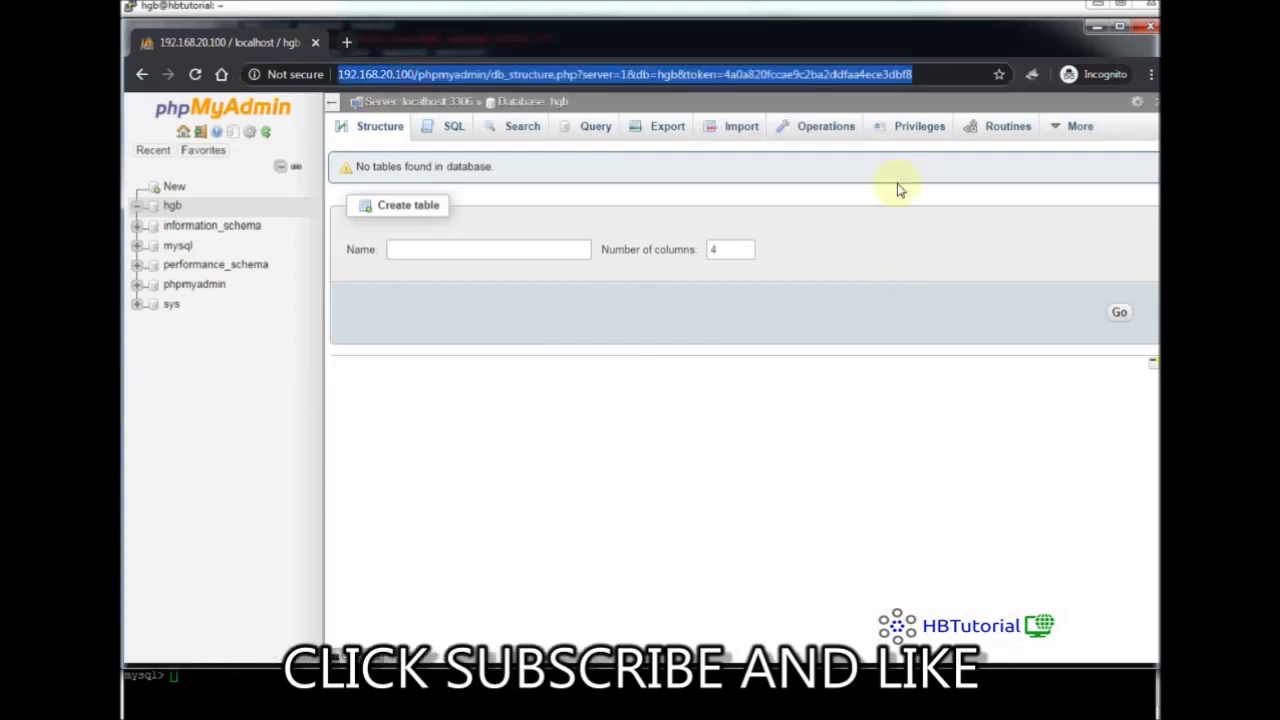
left_click(770, 310)
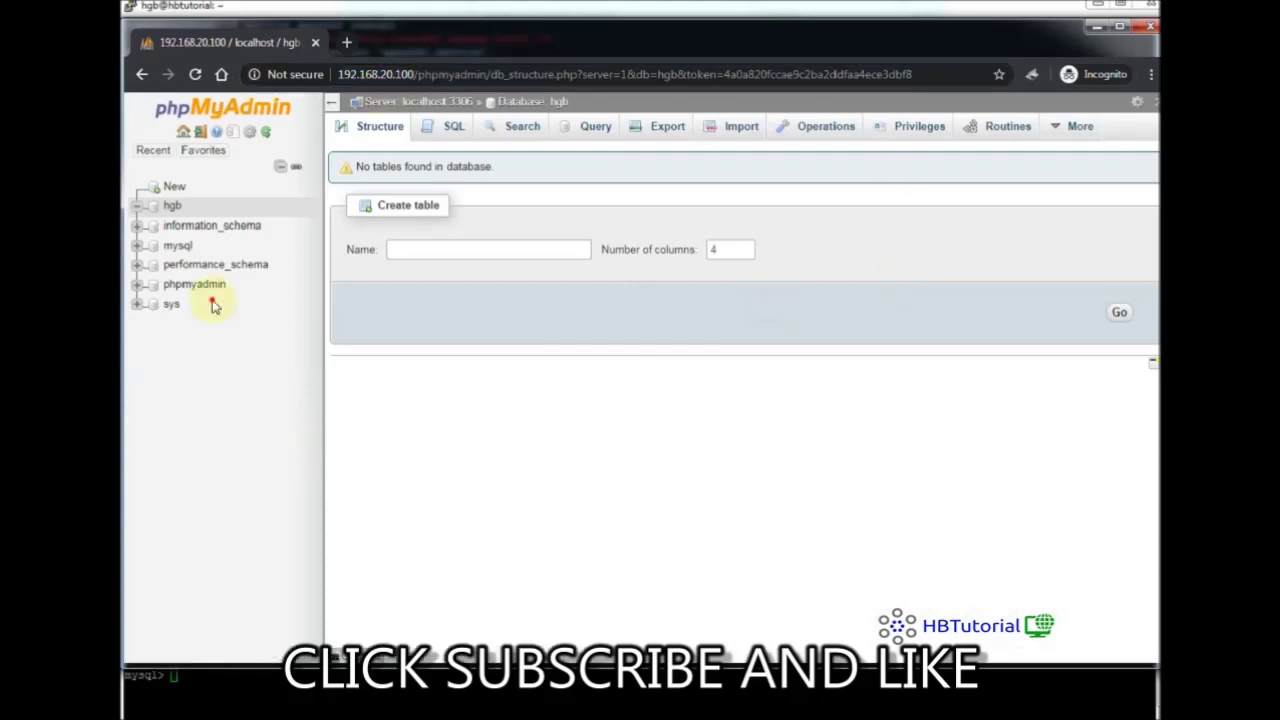
left_click(141, 215)
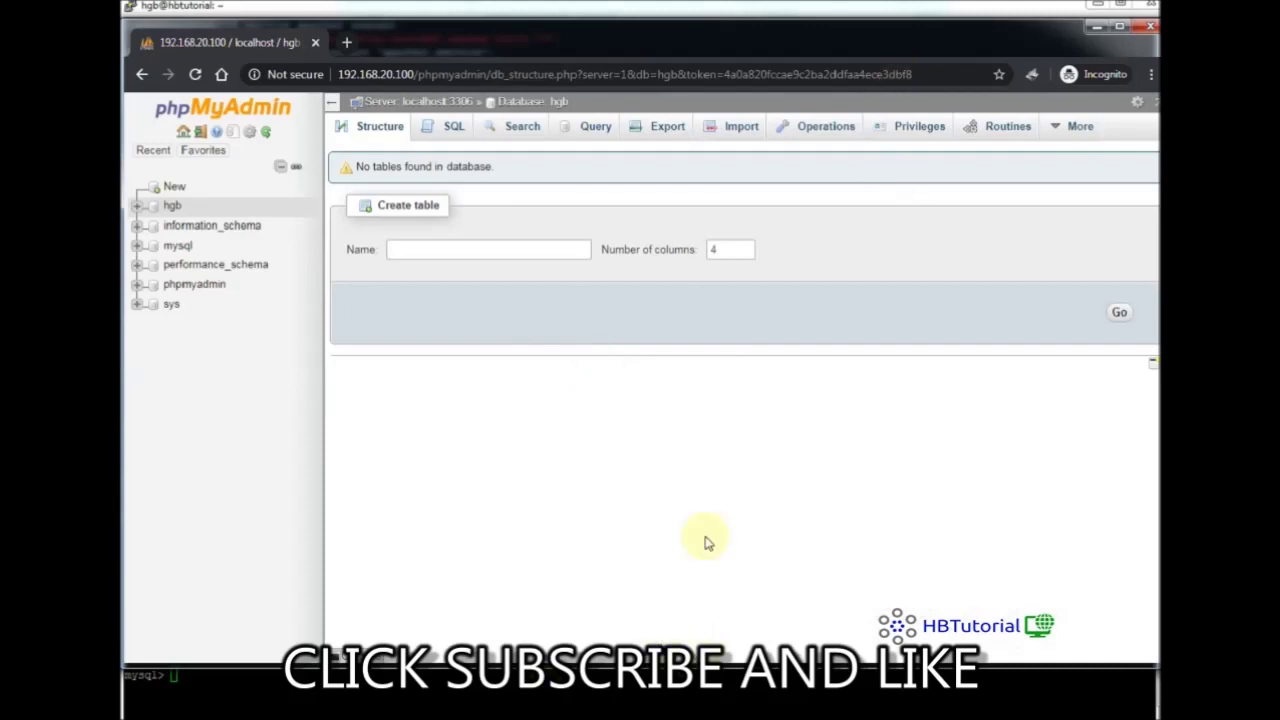
left_click(525, 690)
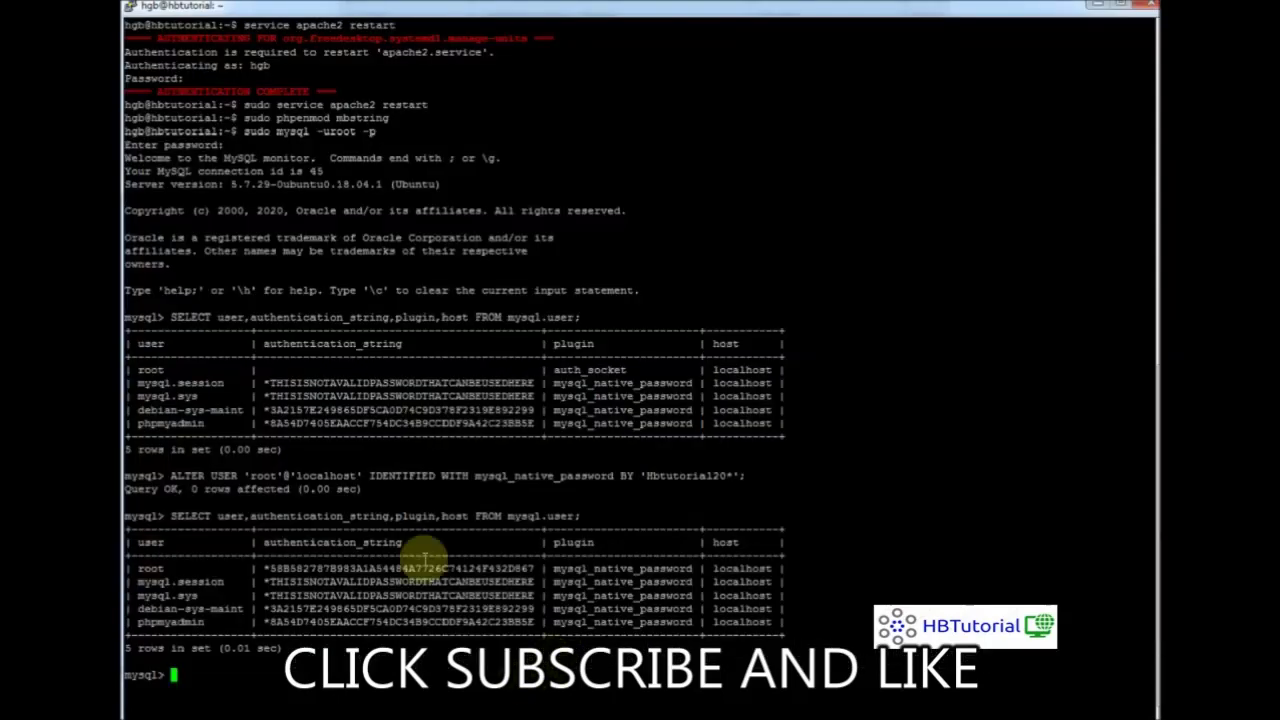
Copy the FLUSH PRIVILEGES; command from the tutorial.
mouse_move(525, 695)
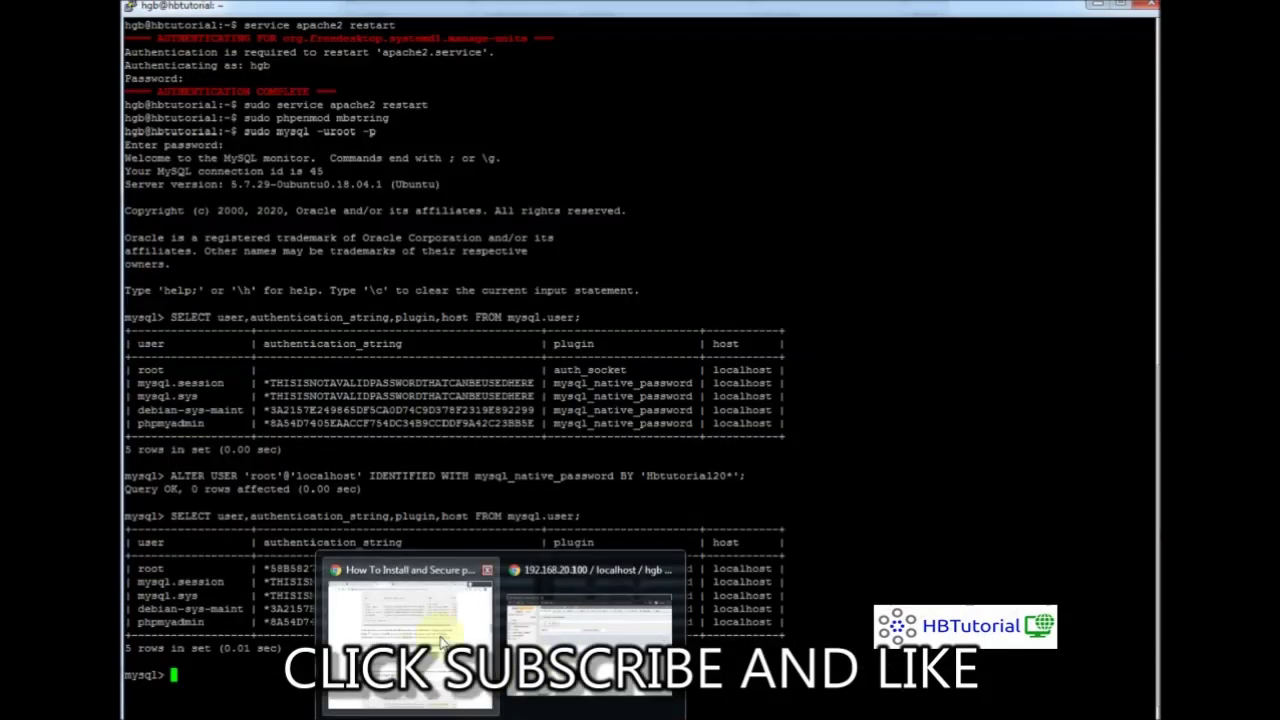
left_click(600, 600)
scroll(555, 408, "down", 1)
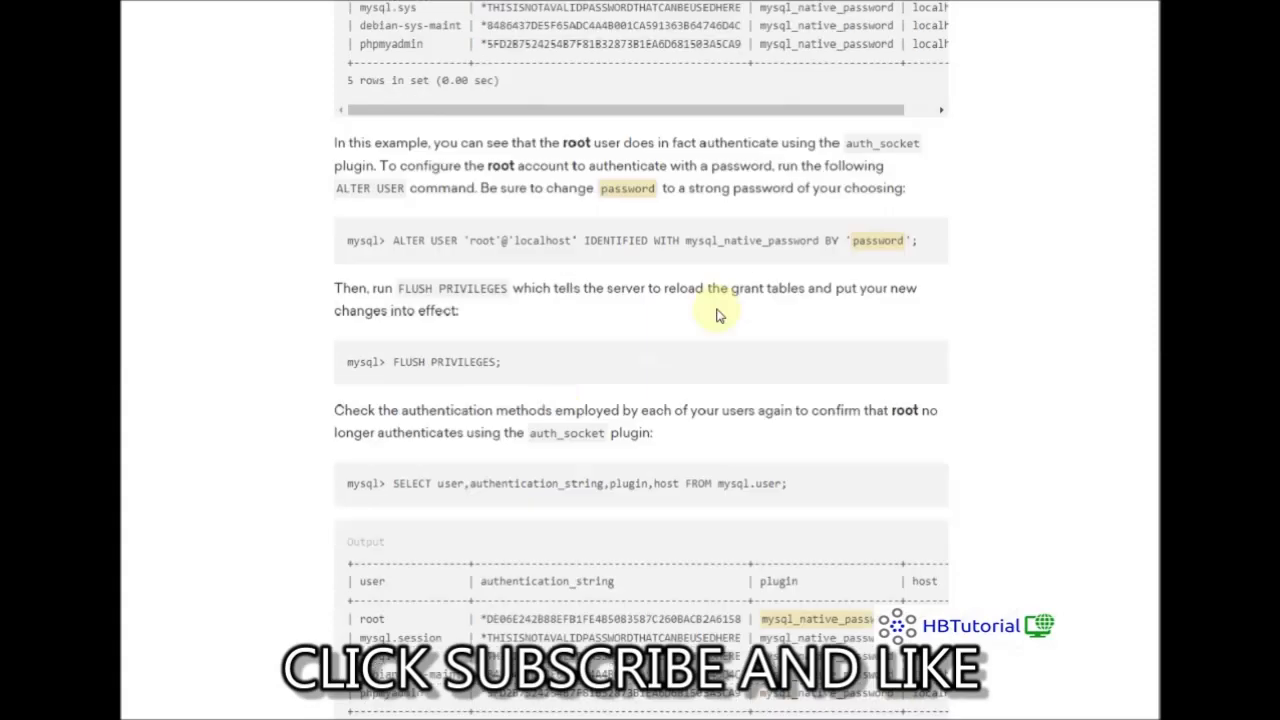
left_click_drag(525, 362, 393, 362)
right_click(425, 366)
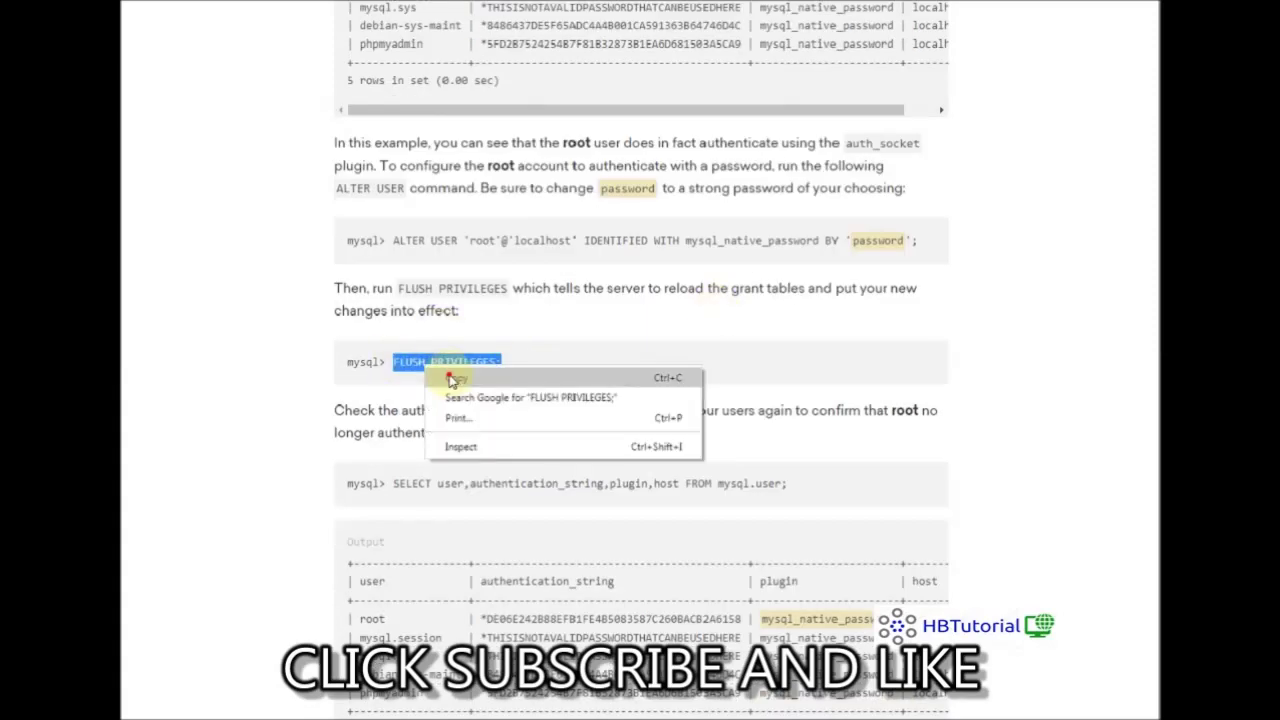
left_click(460, 377)
scroll(460, 377, "down", 1)
Run FLUSH PRIVILEGES at PuTTY's mysql> prompt, then return to the tutorial.
key("alt+Tab")
right_click(383, 523)
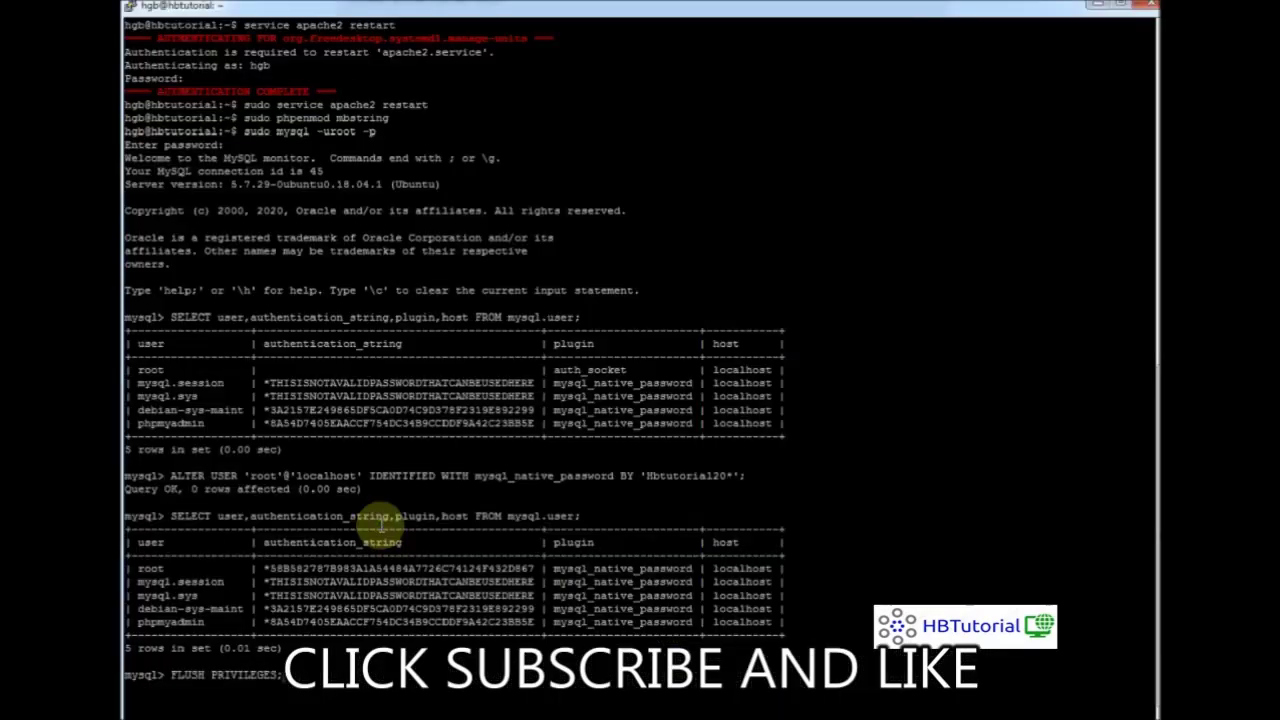
key("Return")
key("Up")
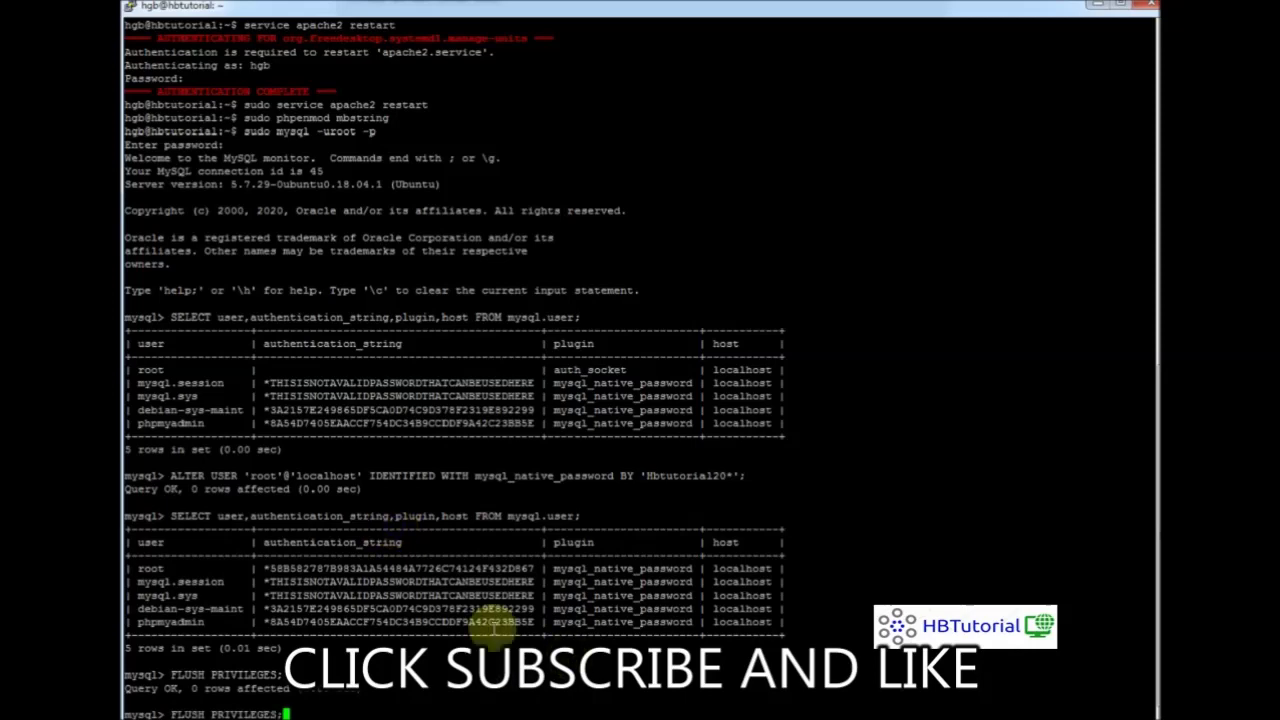
key("Return")
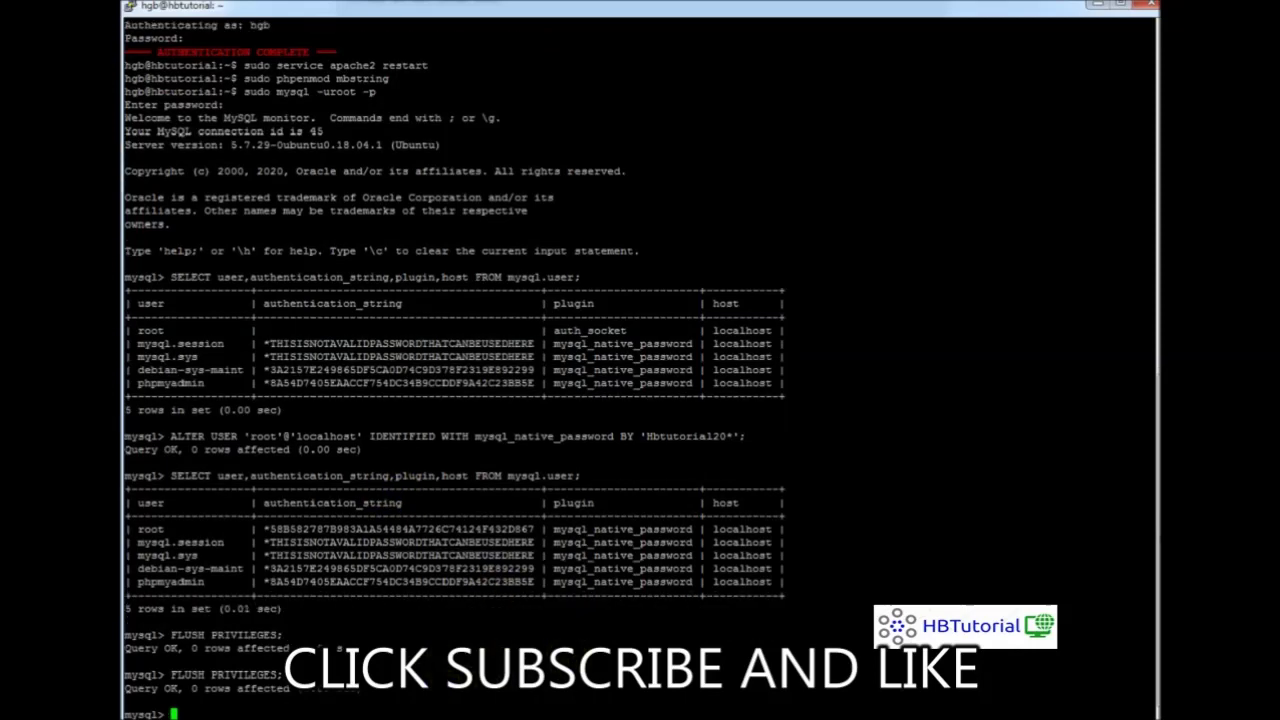
left_click(400, 680)
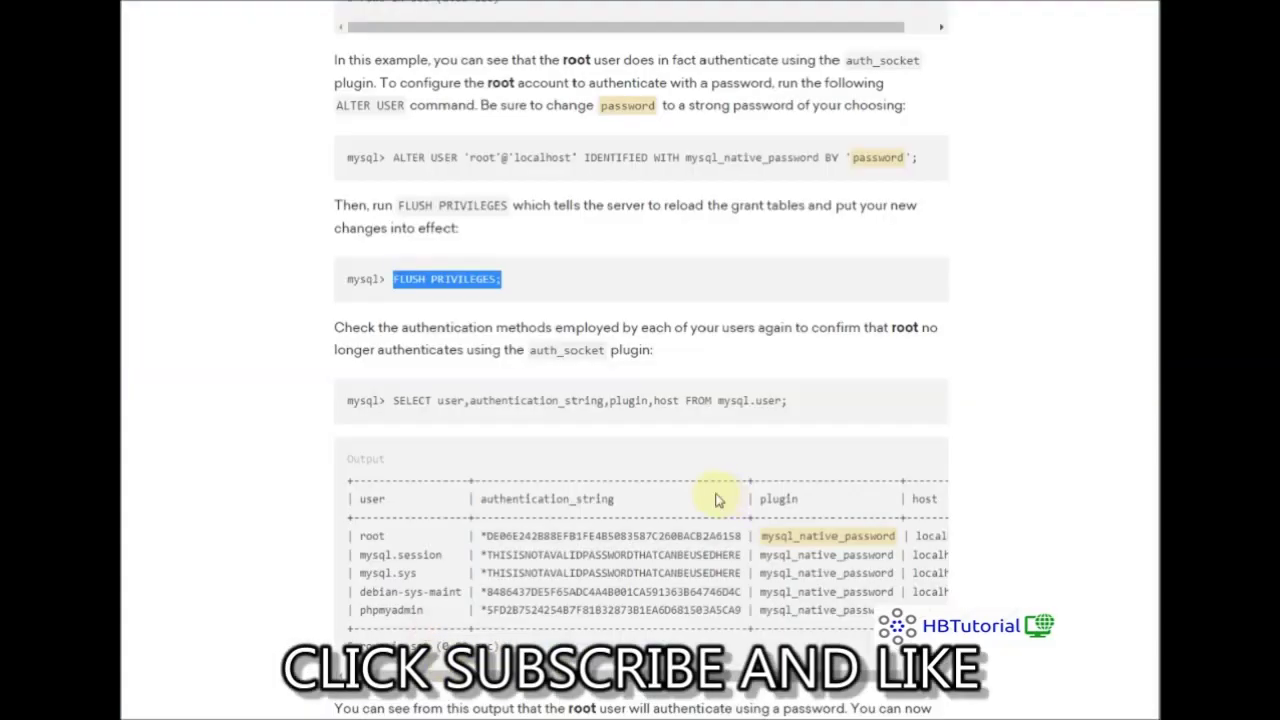
Scroll the tutorial to the dedicated MySQL user section and its CREATE USER command.
scroll(723, 494, "down", 2)
left_click_drag(505, 370, 900, 390)
scroll(409, 350, "down", 2)
scroll(409, 350, "down", 1)
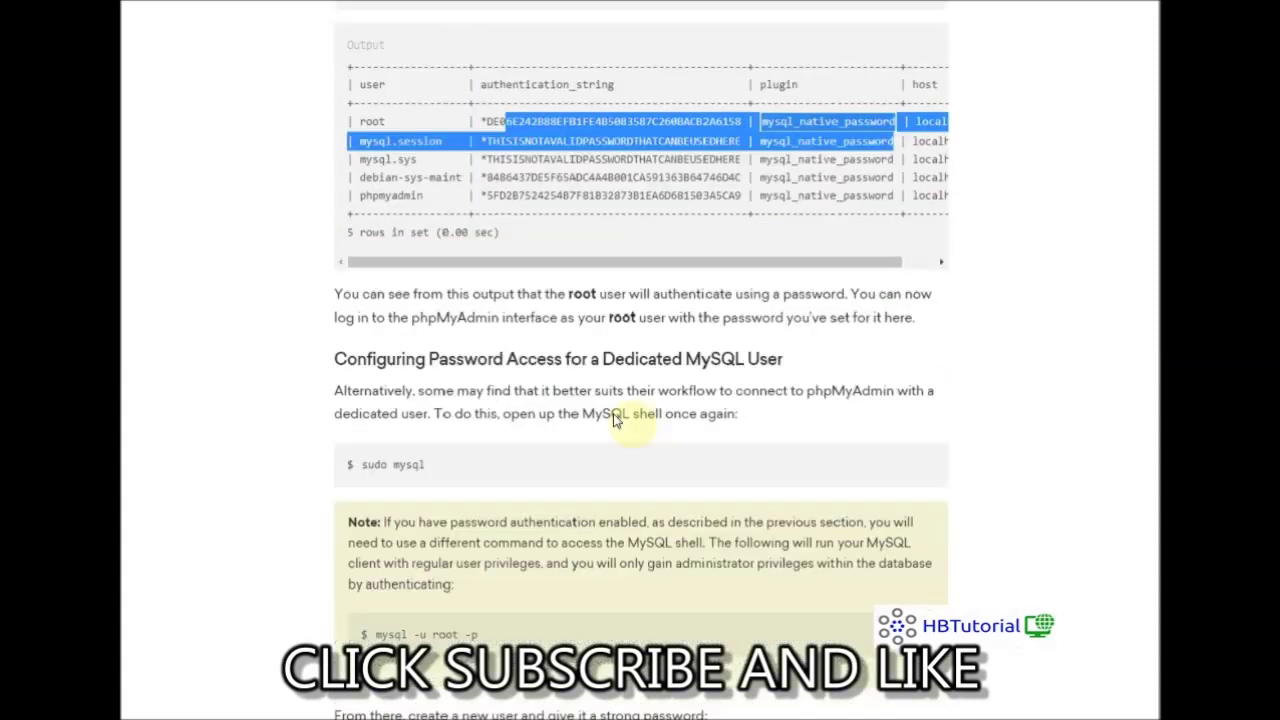
scroll(409, 350, "down", 2)
scroll(517, 324, "down", 2)
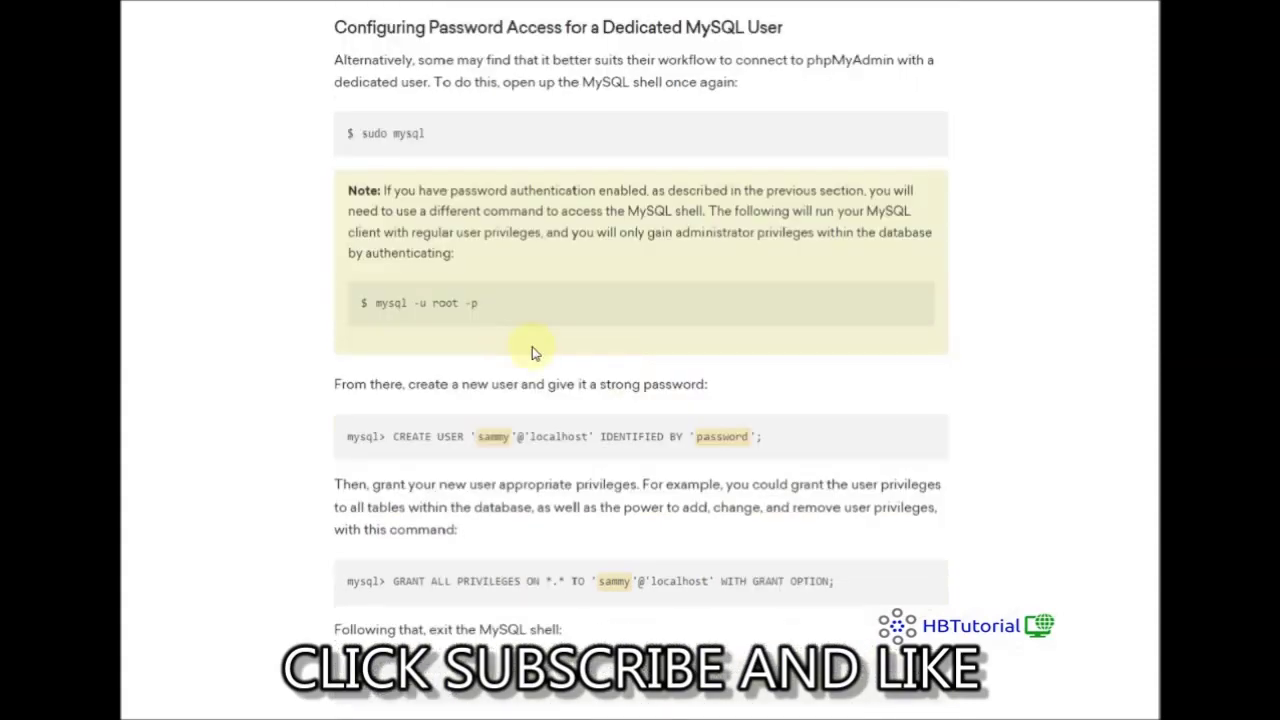
scroll(755, 332, "down", 2)
left_click_drag(785, 277, 393, 280)
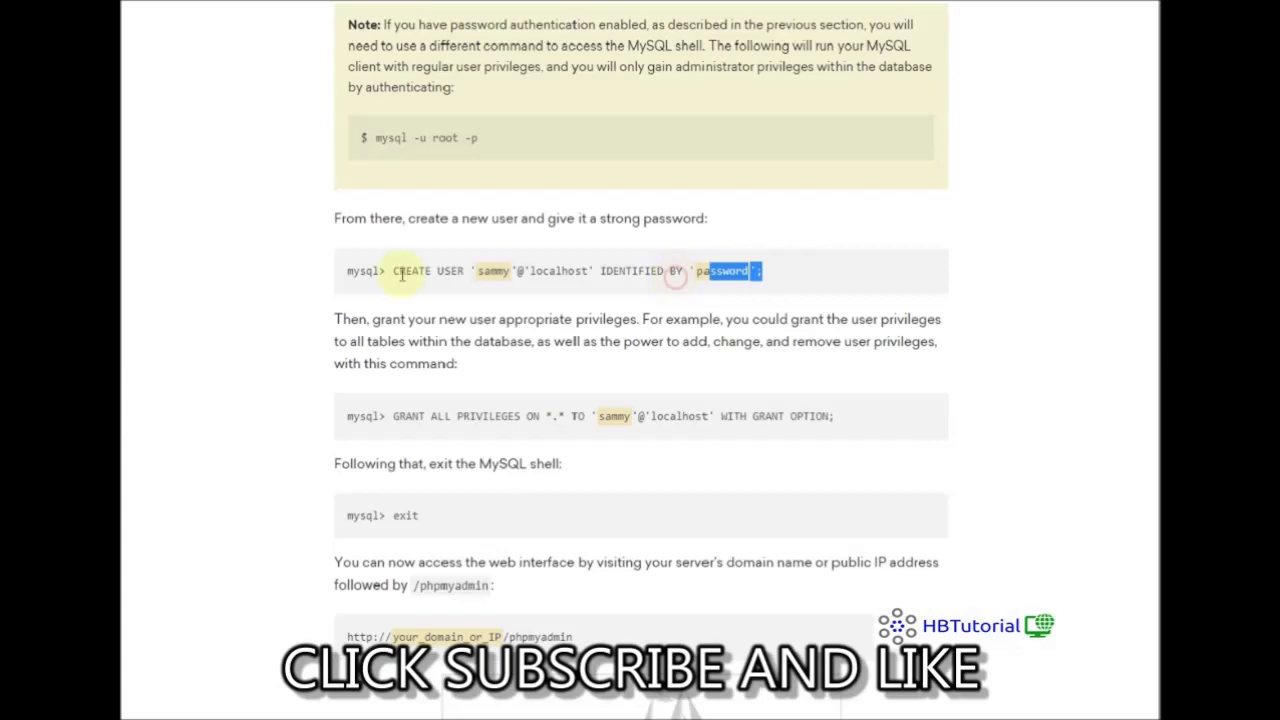
left_click(400, 295)
mouse_move(376, 138)
left_mouse_down()
mouse_move(686, 148)
mouse_move(814, 250)
left_mouse_up()
left_click(814, 250)
Copy the full CREATE USER line and return to the PuTTY terminal.
scroll(814, 250, "up", 2)
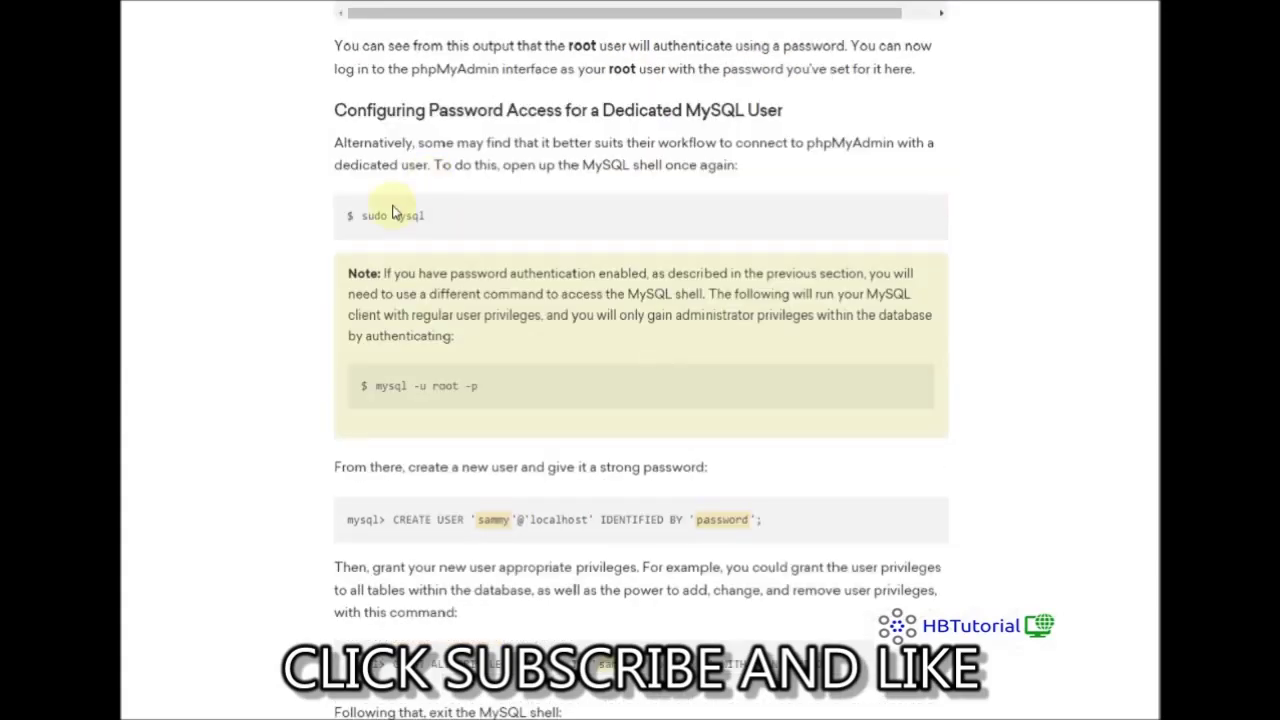
scroll(435, 300, "down", 1)
scroll(435, 300, "down", 2)
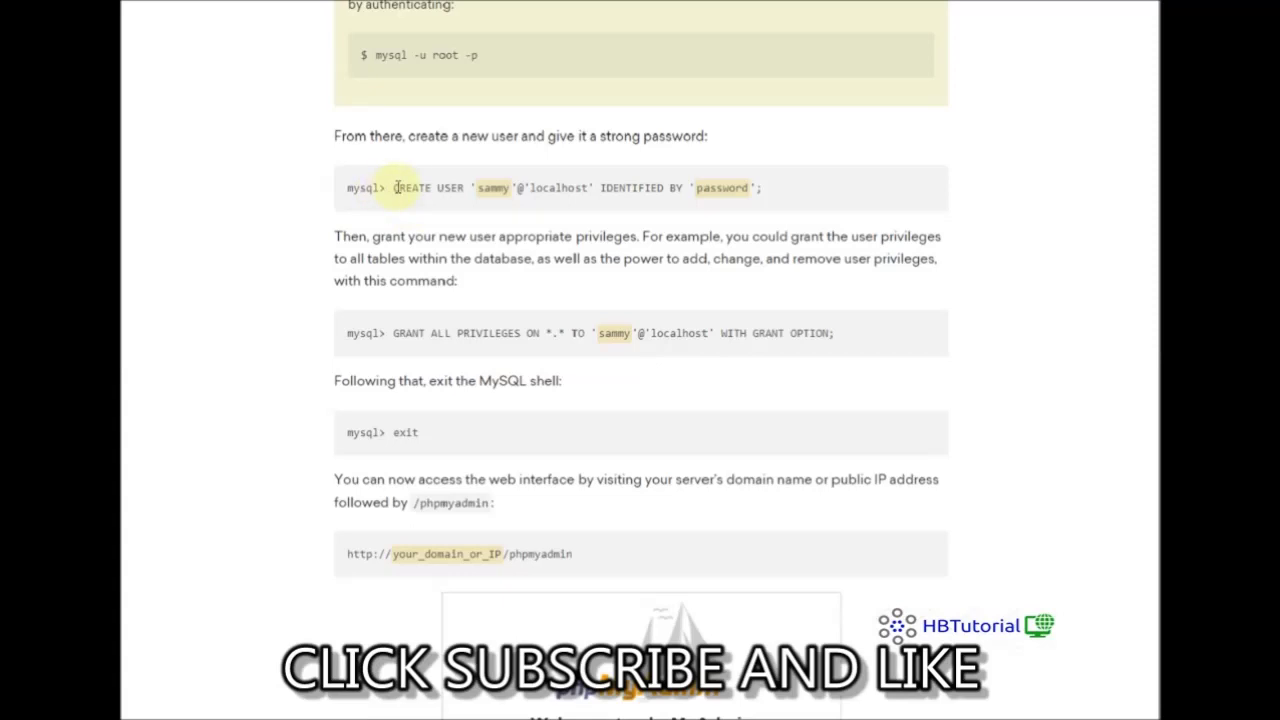
triple_click(783, 200)
right_click(712, 192)
left_click(725, 201)
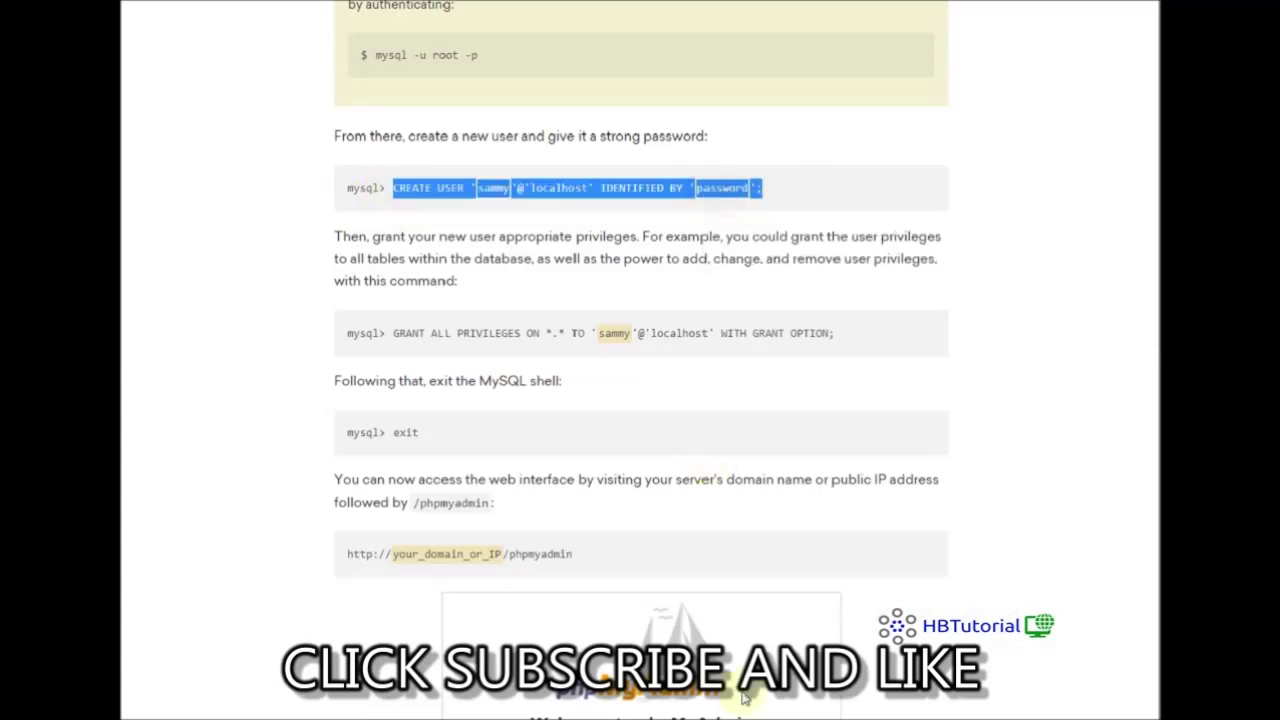
left_click(790, 648)
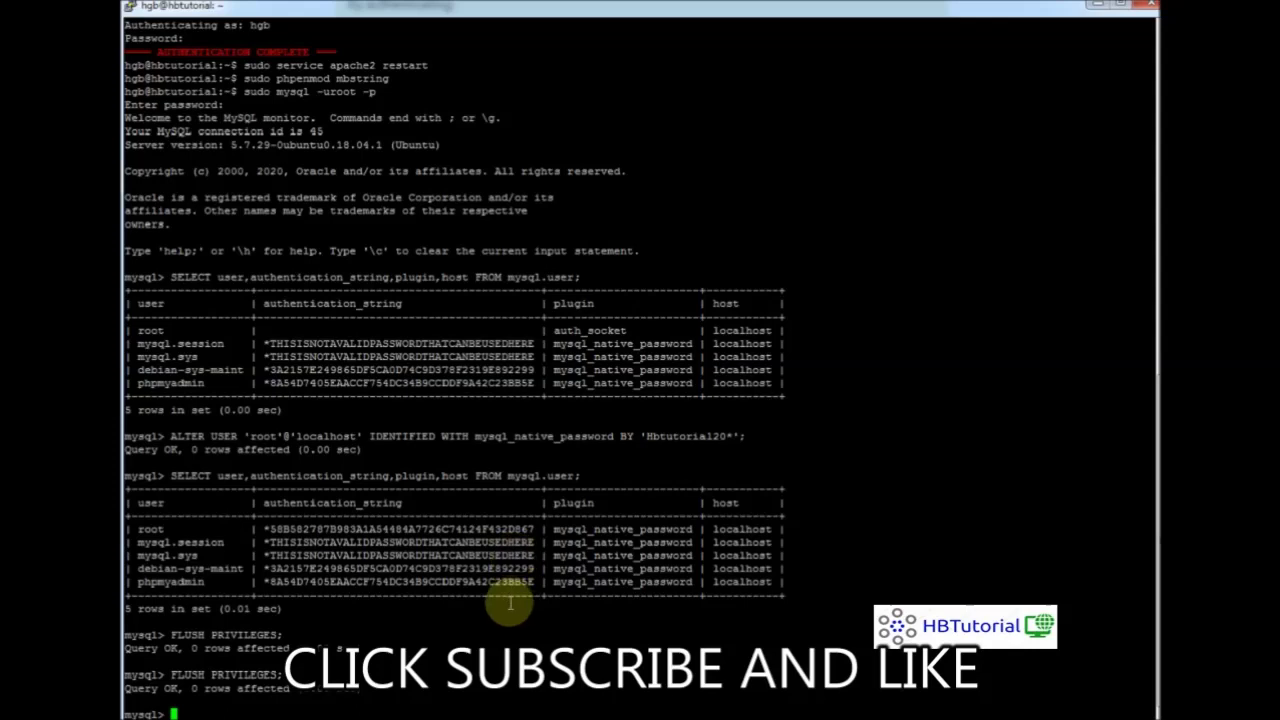
Quit the MySQL shell and clear the terminal screen.
type("quit")
key("Return")
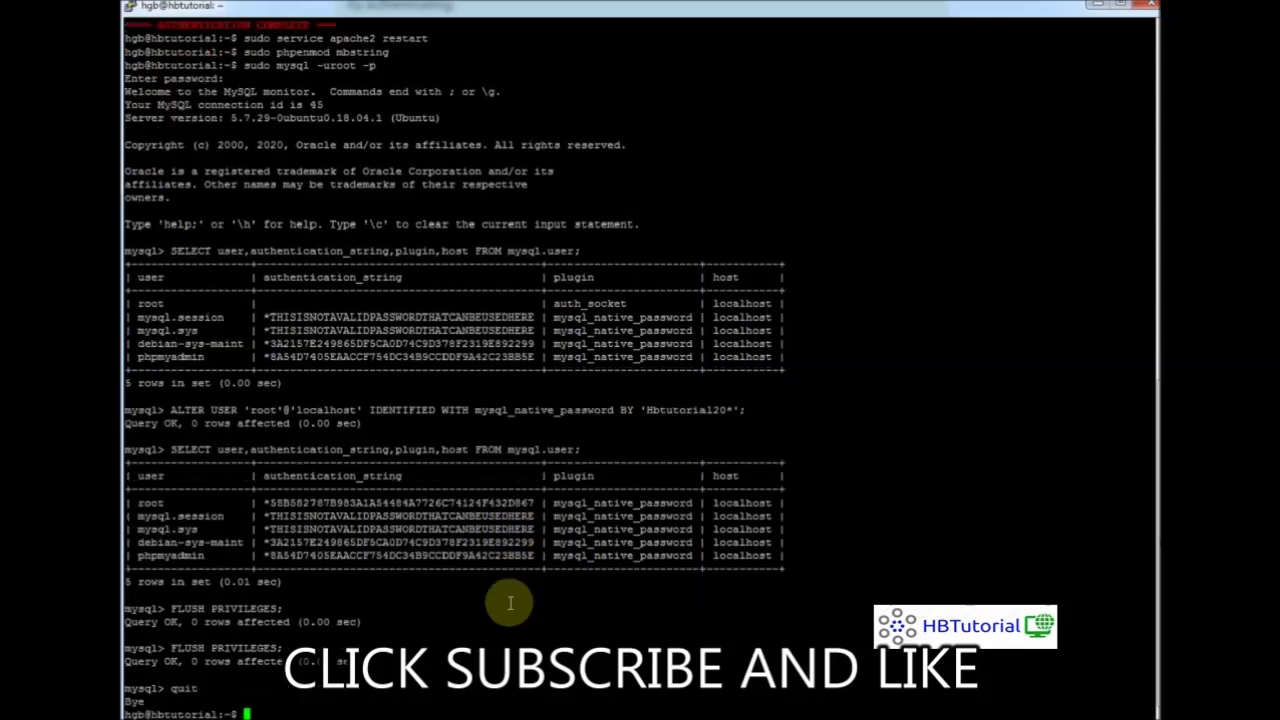
type("clear")
key("Return")
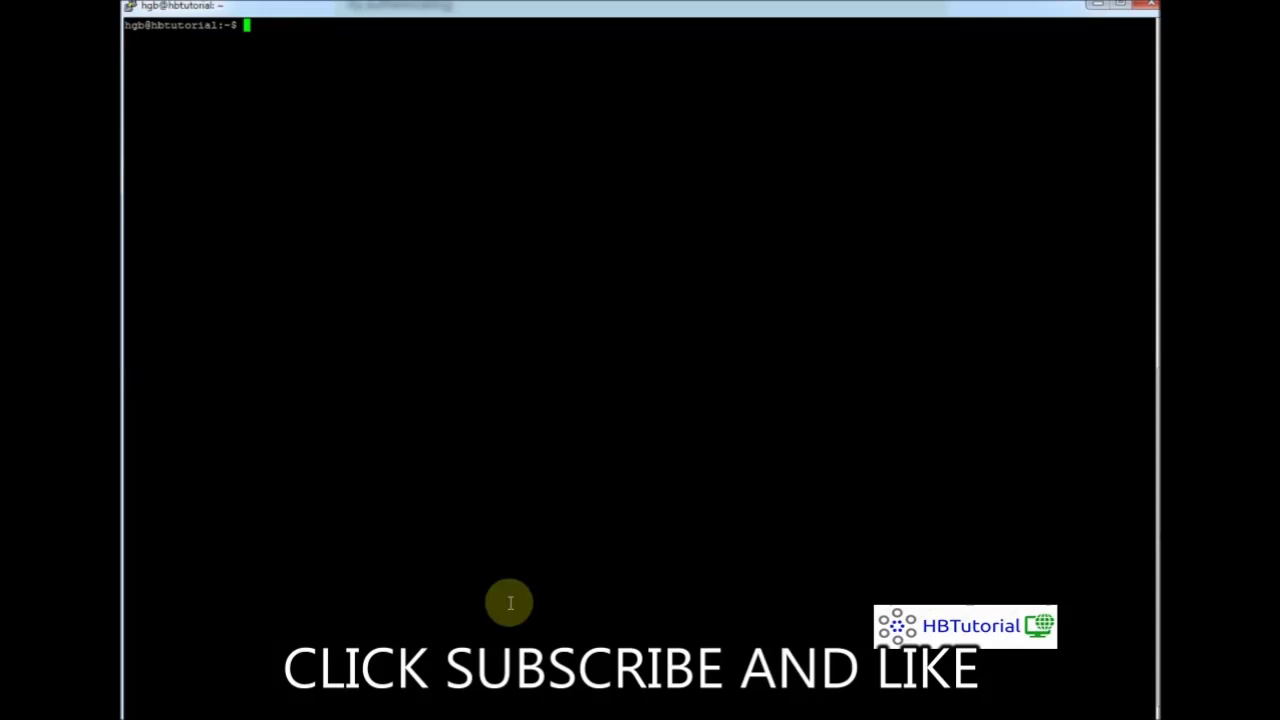
Log back into MySQL as root with sudo mysql -uroot -p, retrying until the password is accepted.
type("sudo")
key("Up")
key("Up")
key("Up")
key("Up")
key("Up")
key("Up")
key("Return")
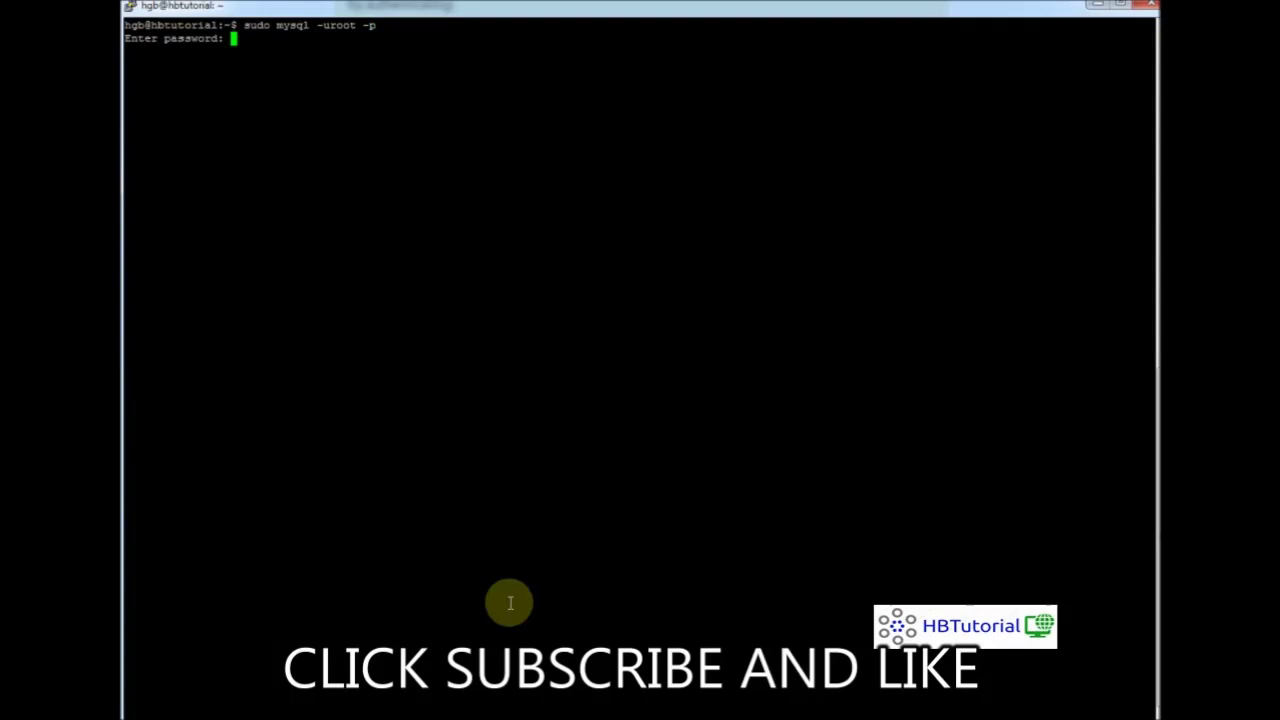
key("Return")
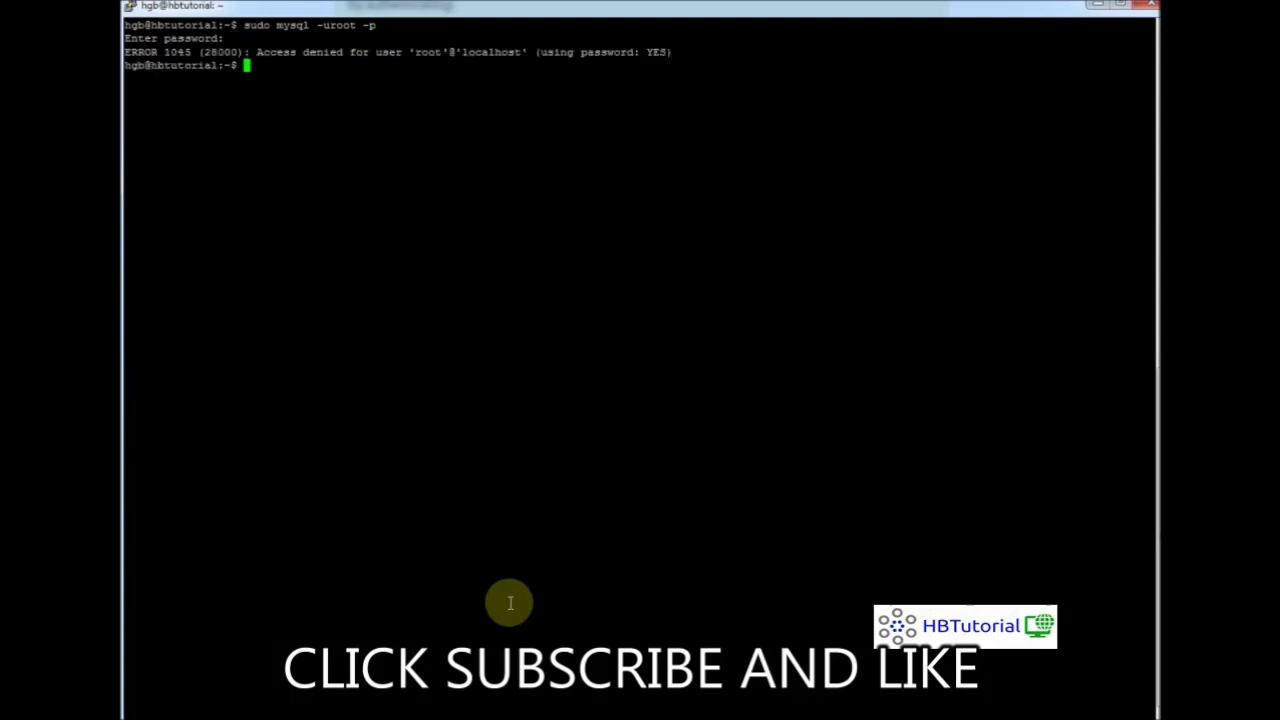
key("Up")
key("Return")
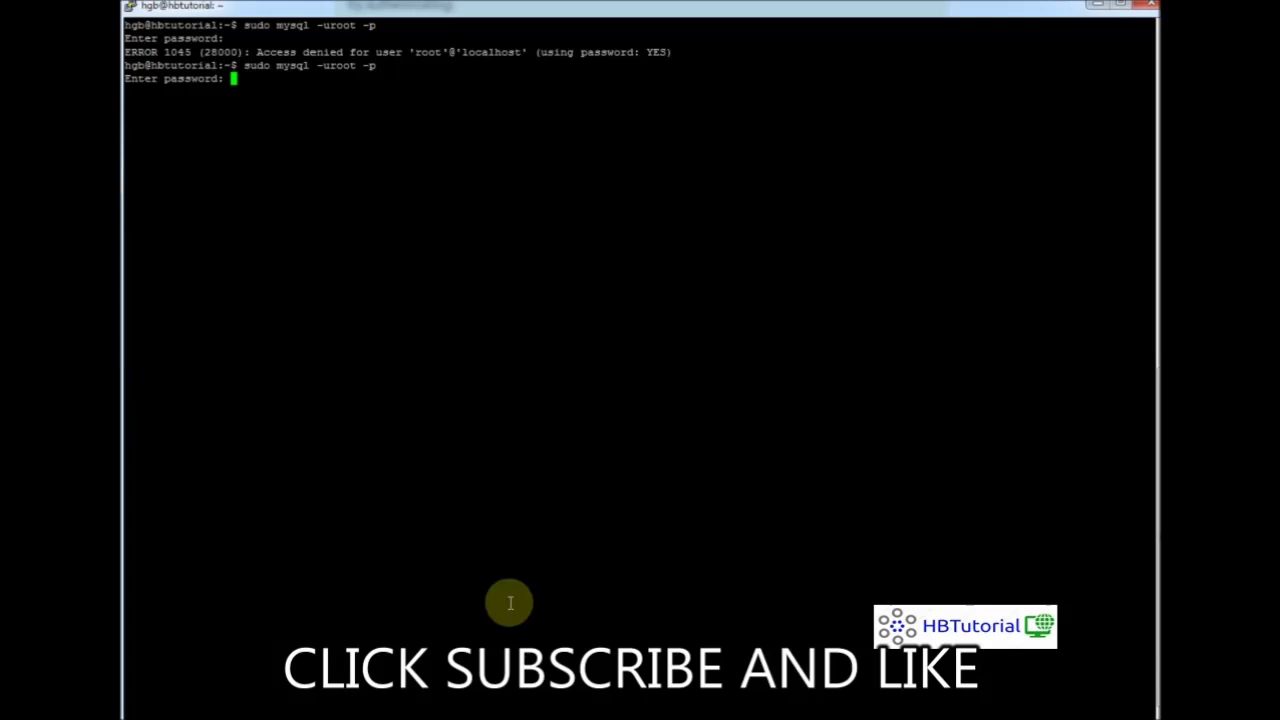
key("Return")
key("Up")
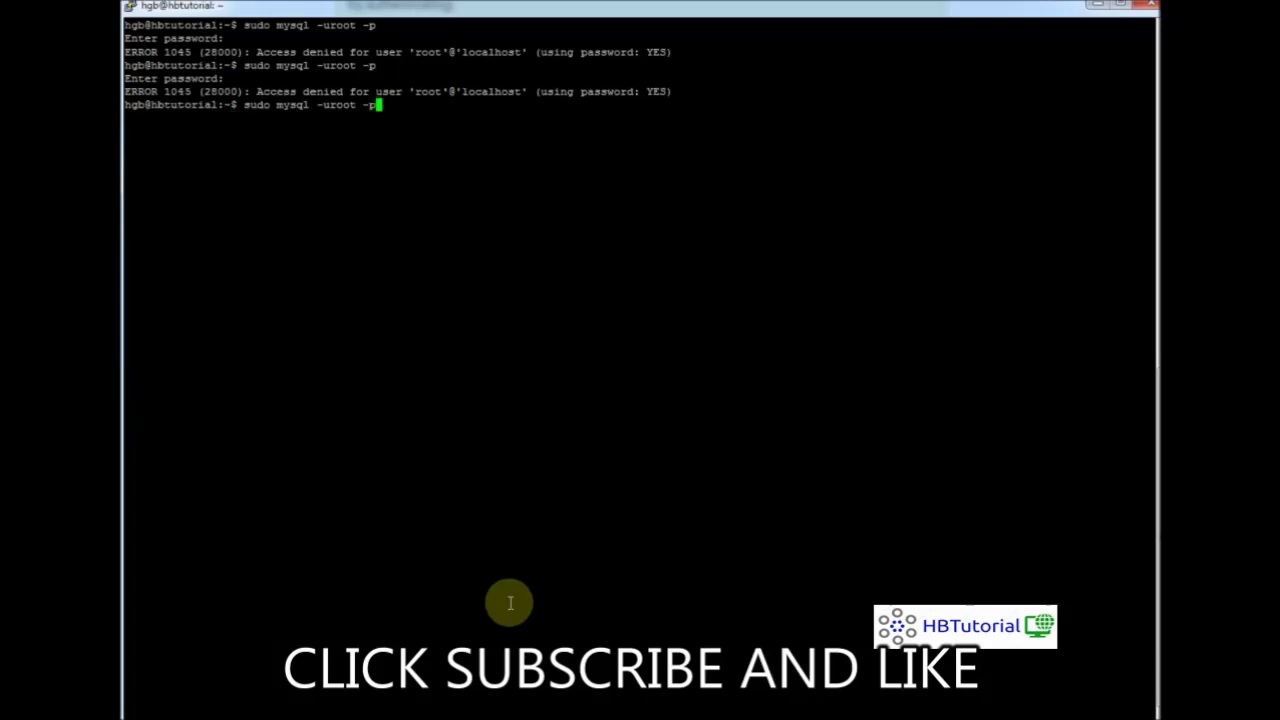
key("Return")
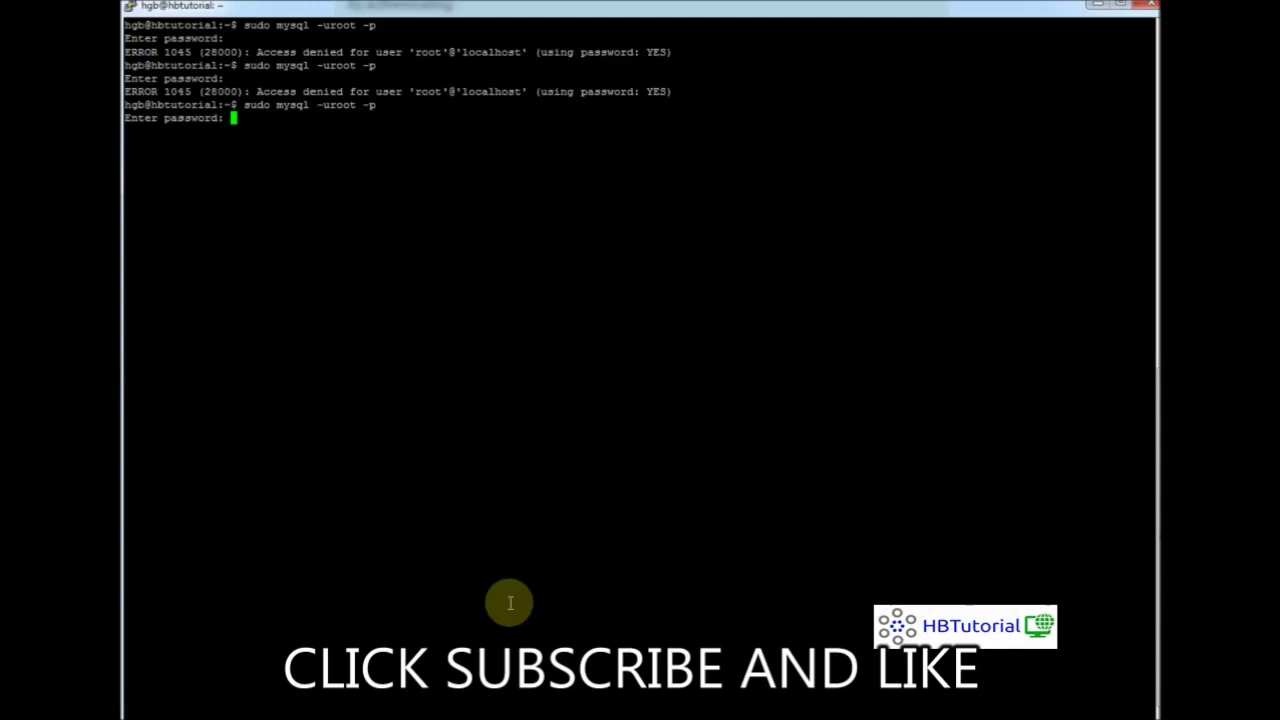
key("Return")
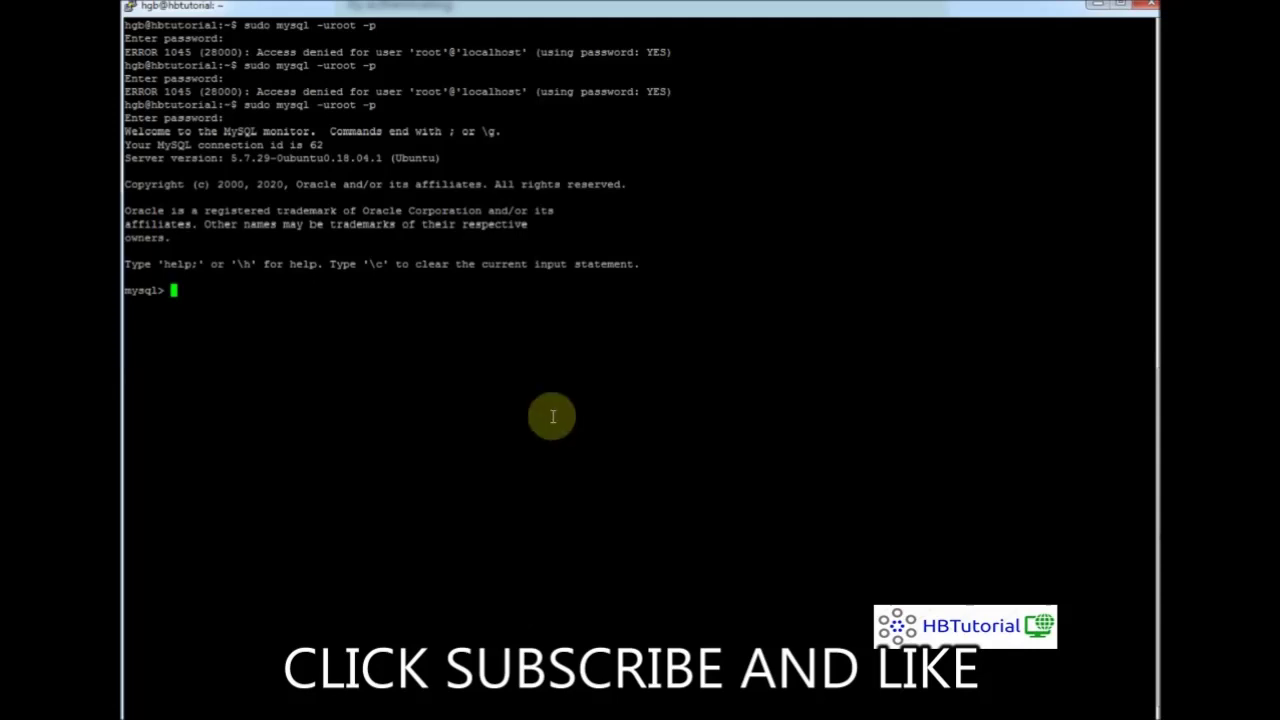
Create a dedicated @'localhost' user with its own strong password, then run FLUSH PRIVILEGES;.
key("Left")
key("Left")
key("BackSpace")
key("BackSpace")
key("BackSpace")
key("BackSpace")
key("BackSpace")
key("BackSpace")
key("BackSpace")
key("BackSpace")
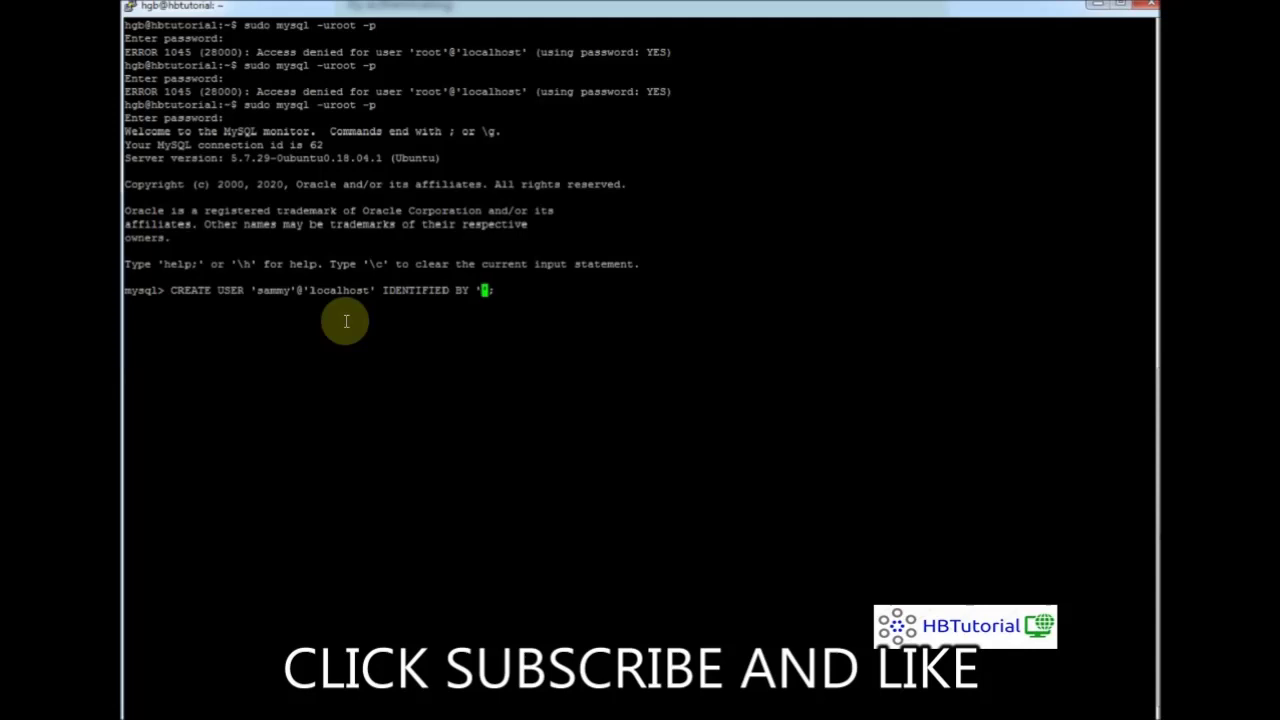
key("Left")
key("Left")
key("Left")
key("Left")
key("Left")
key("Left")
key("Left")
key("Left")
key("Left")
key("Left")
key("Left")
key("Left")
key("BackSpace")
key("BackSpace")
key("BackSpace")
key("BackSpace")
key("BackSpace")
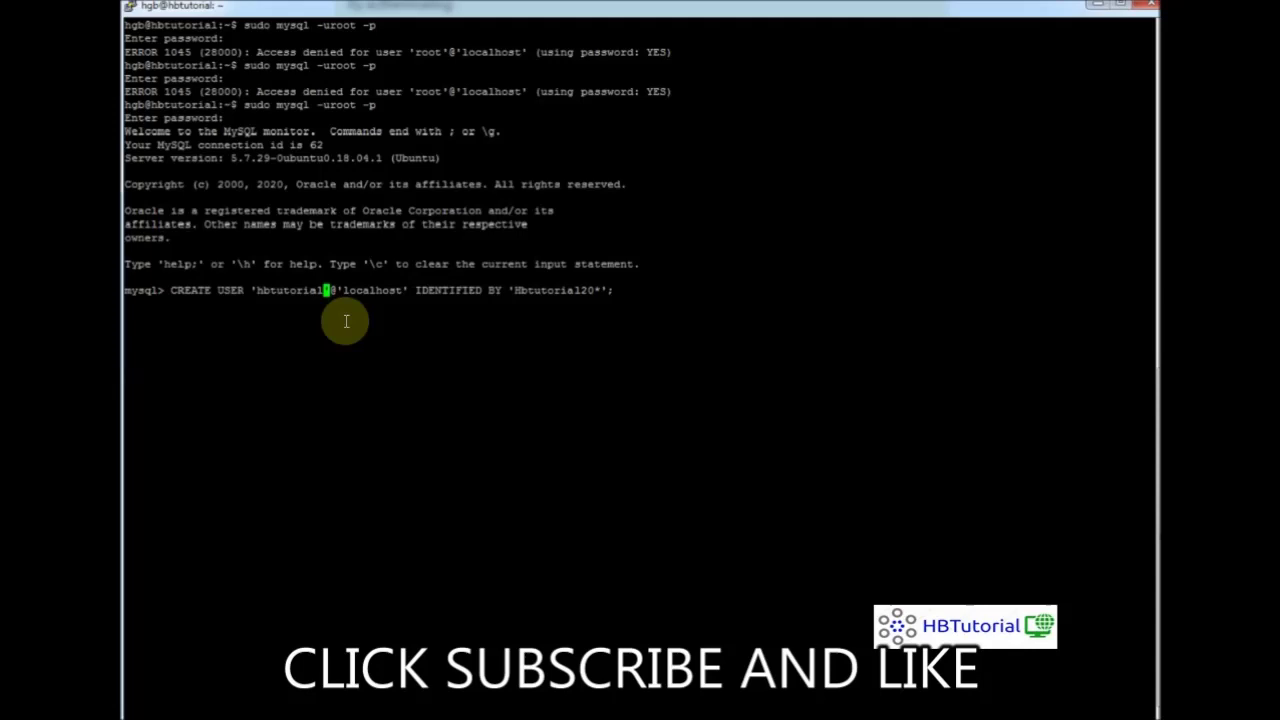
key("Return")
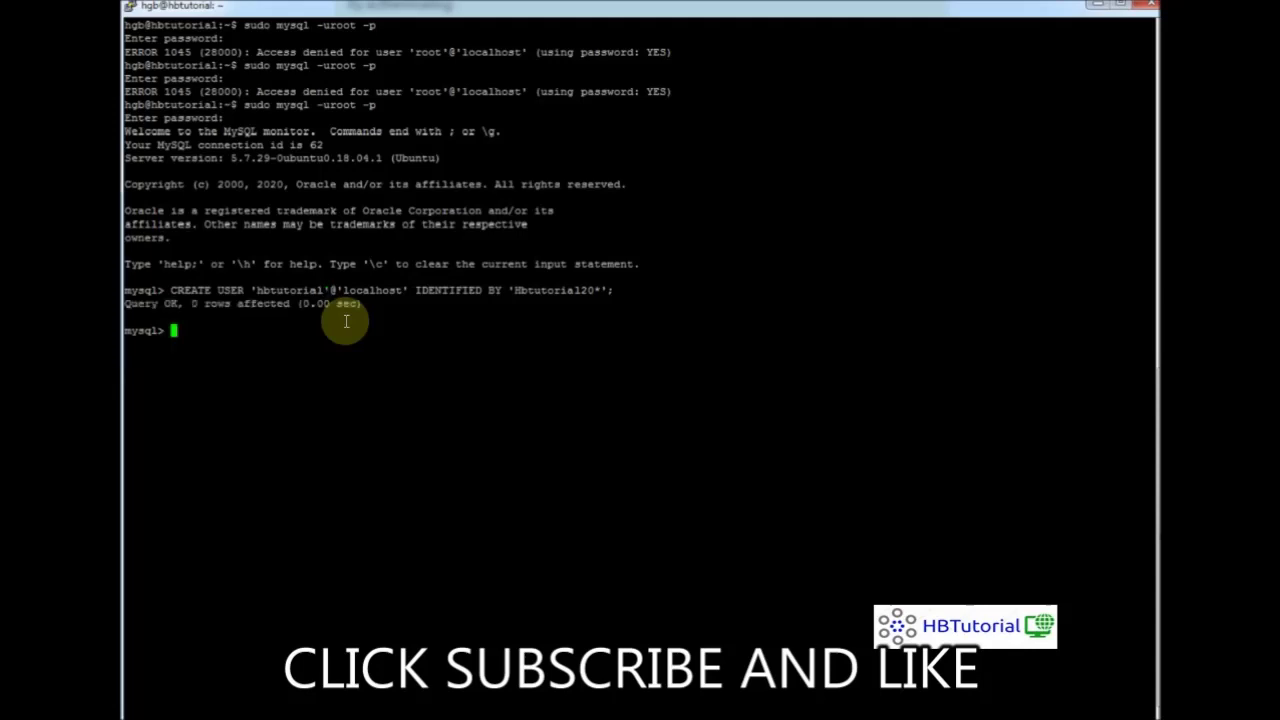
key("Return")
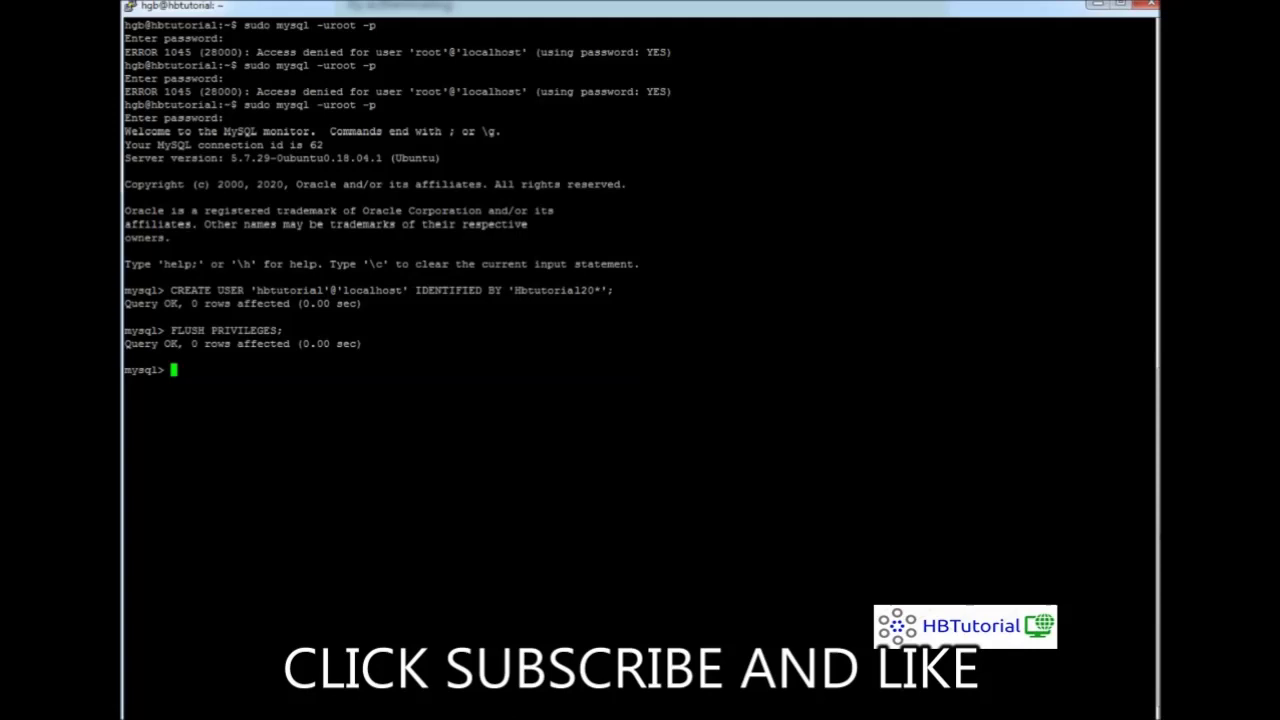
Read the tutorial's GRANT instructions, then return to phpMyAdmin's hgb database page.
mouse_move(500, 712)
left_click(428, 632)
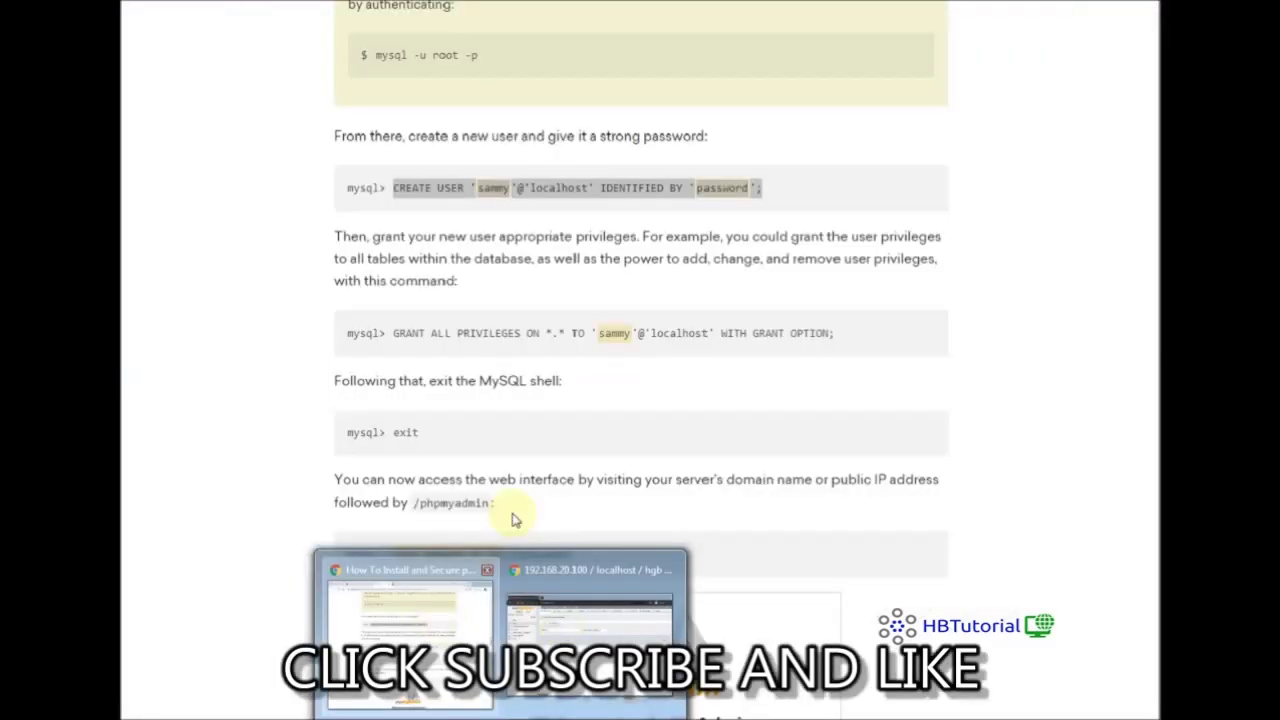
left_click(492, 390)
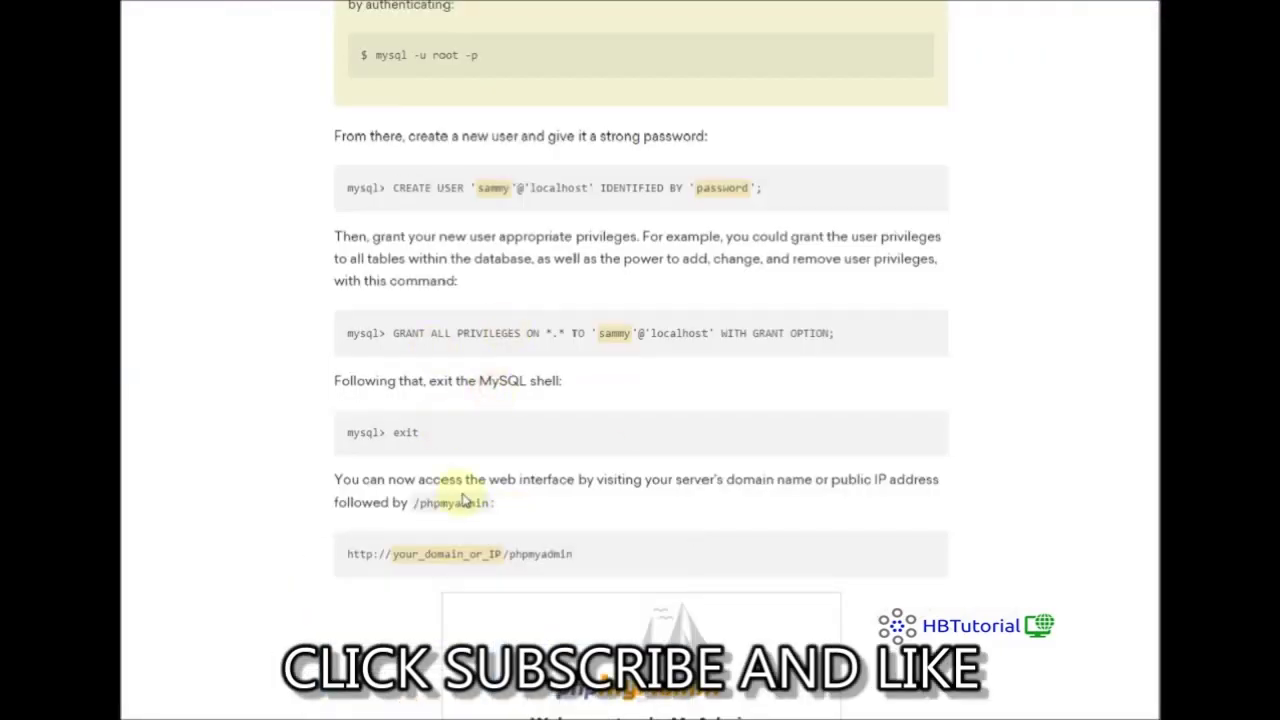
scroll(463, 500, "down", 2)
left_click_drag(700, 408, 343, 350)
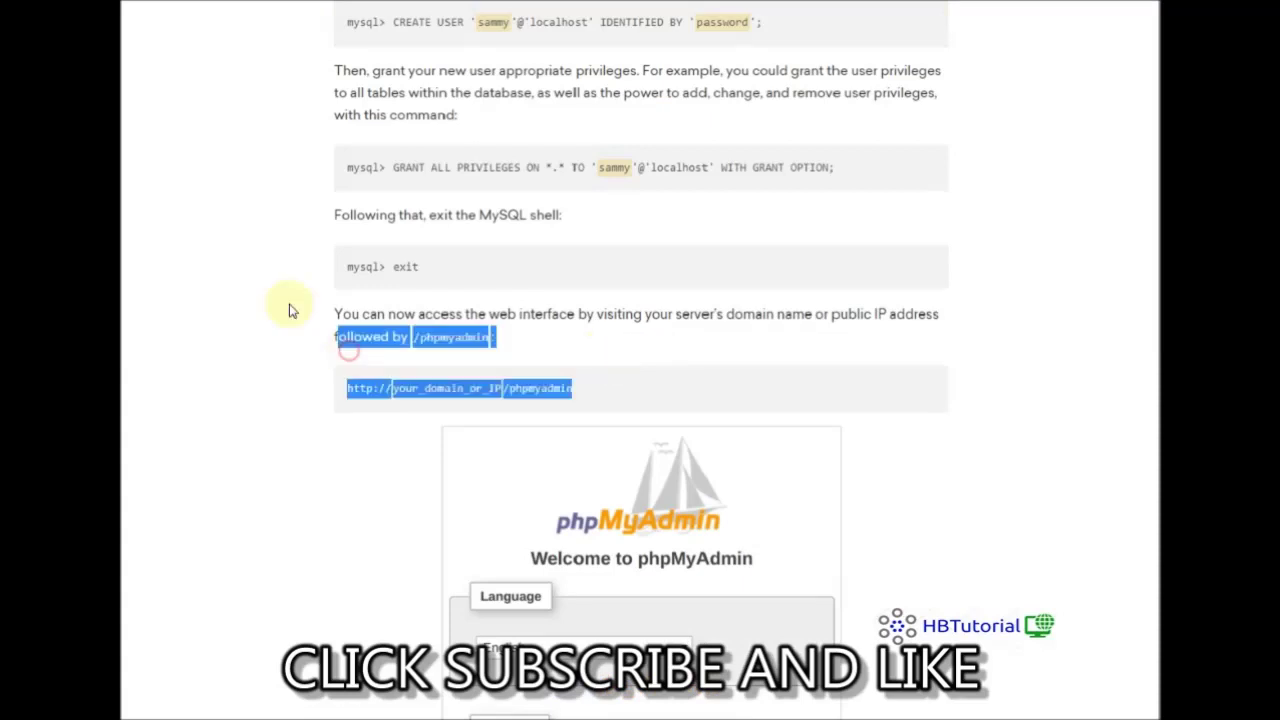
left_click_drag(288, 311, 286, 172)
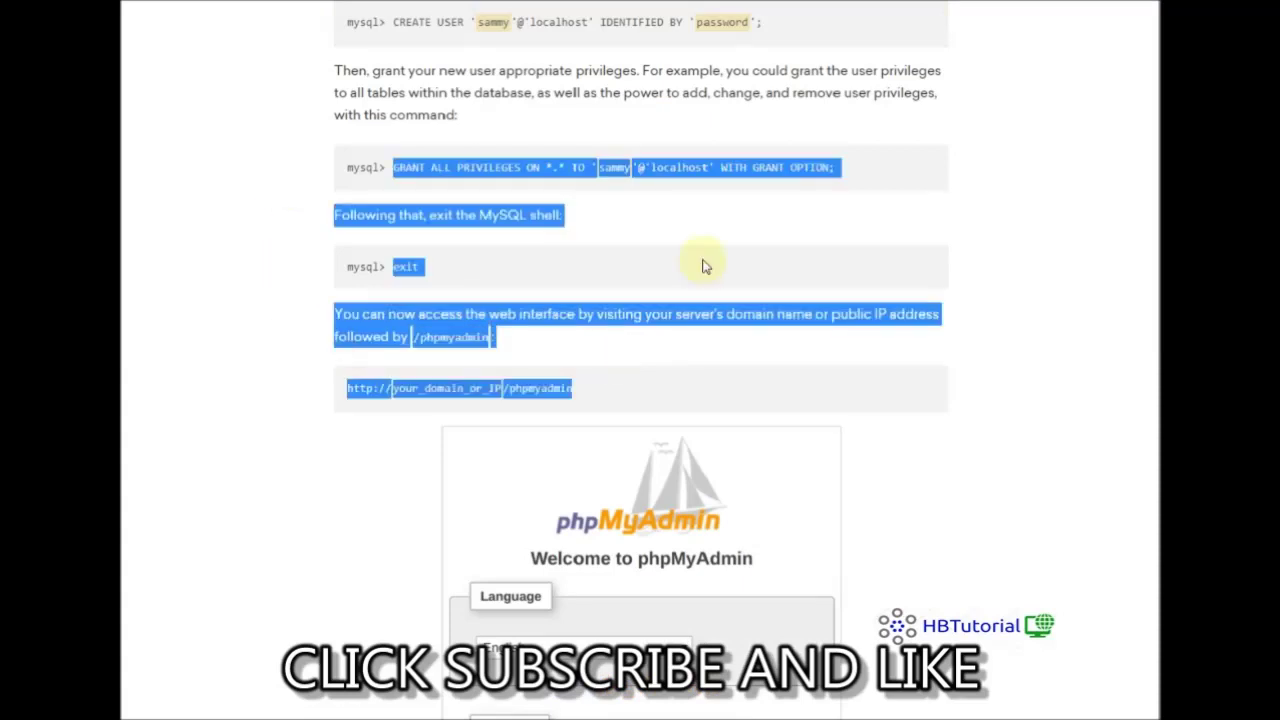
left_click(648, 280)
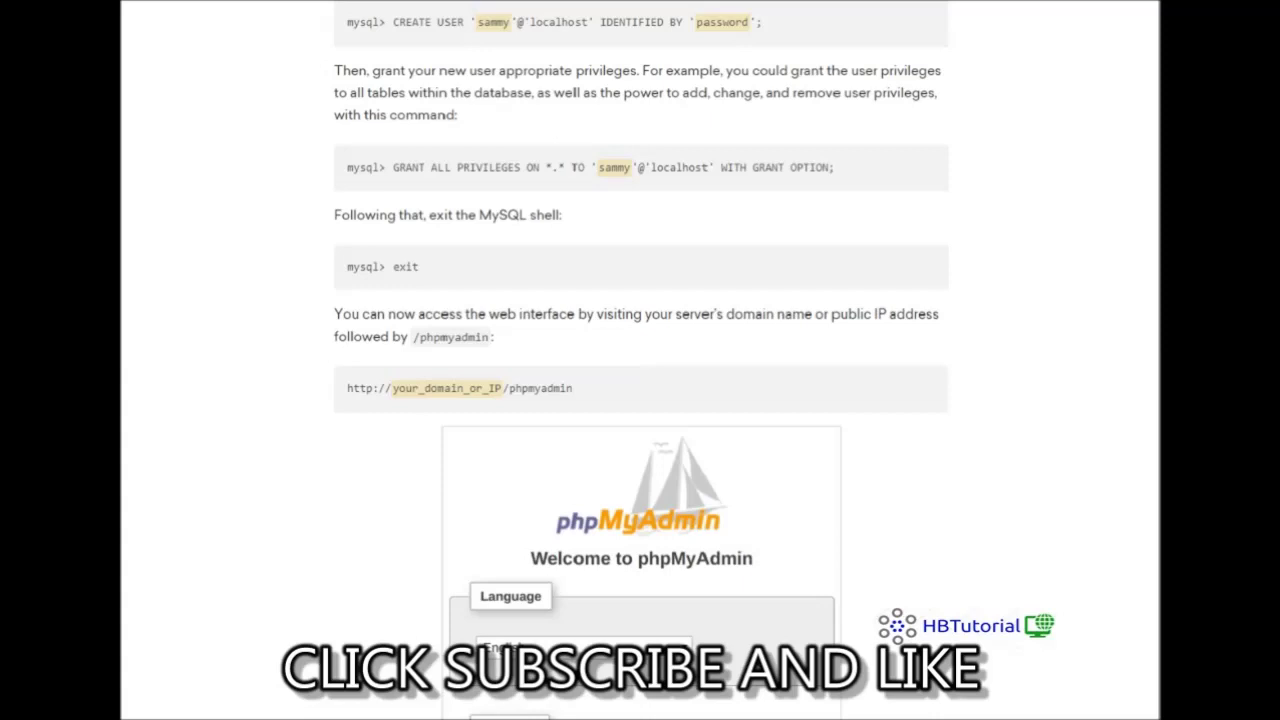
mouse_move(525, 712)
left_click(590, 610)
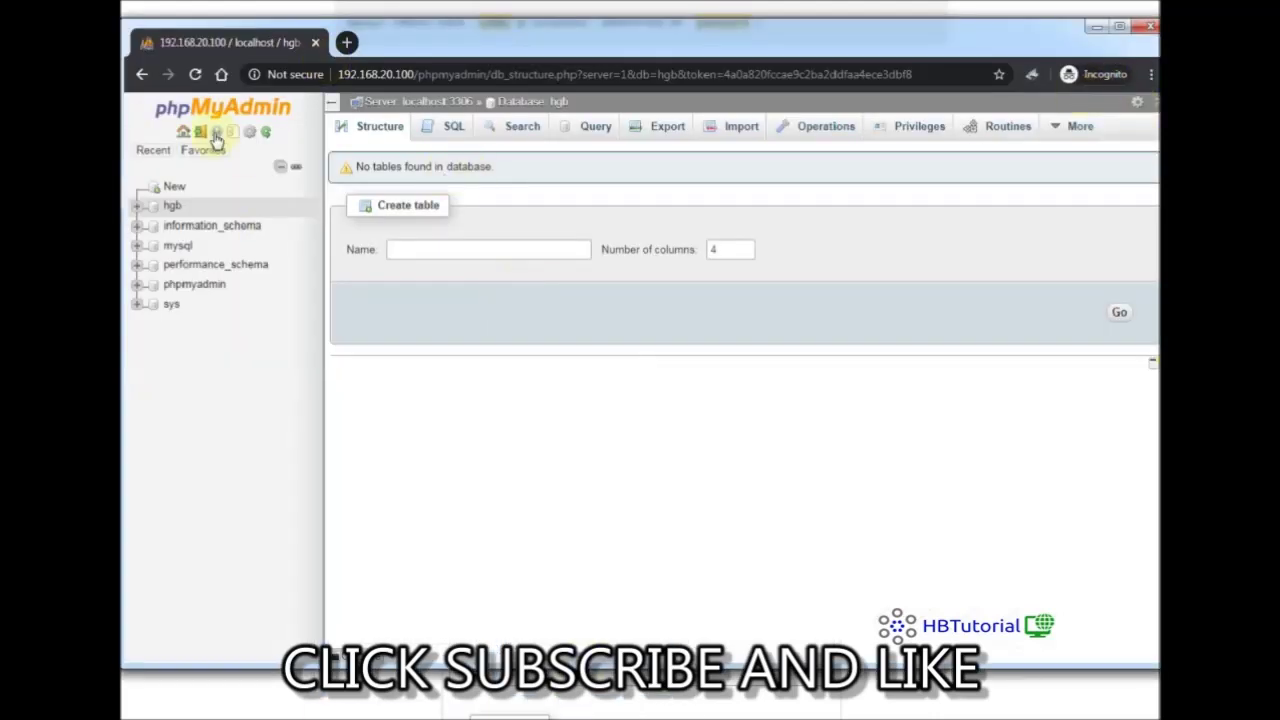
Log out of root, sign in as the new MySQL user (only information_schema shown), then return to the tutorial.
left_click(217, 136)
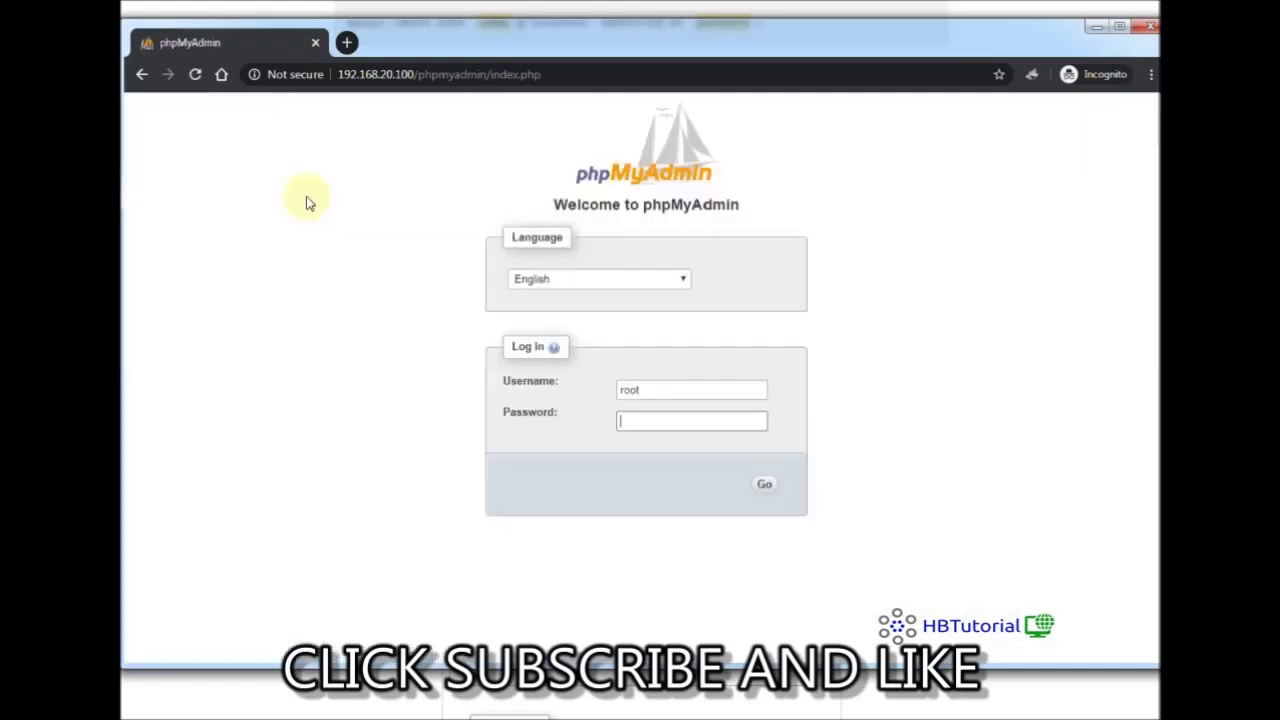
double_click(657, 391)
type("hbtut")
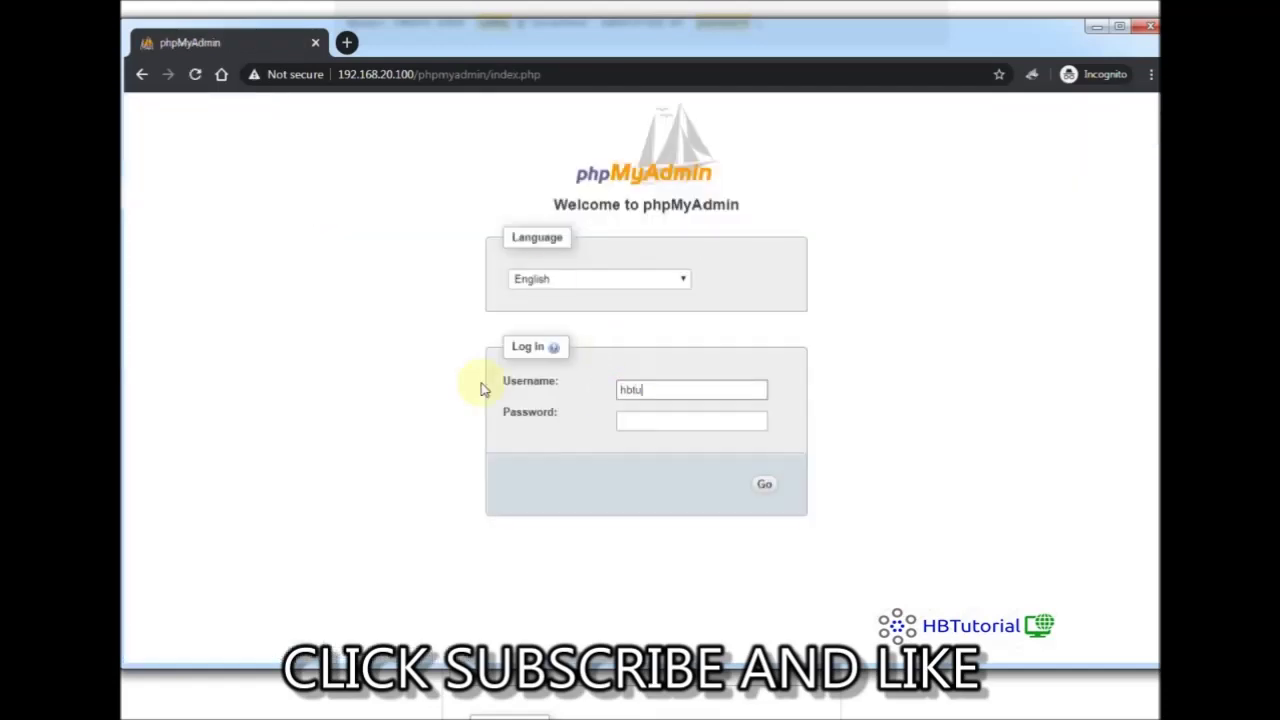
type("orial")
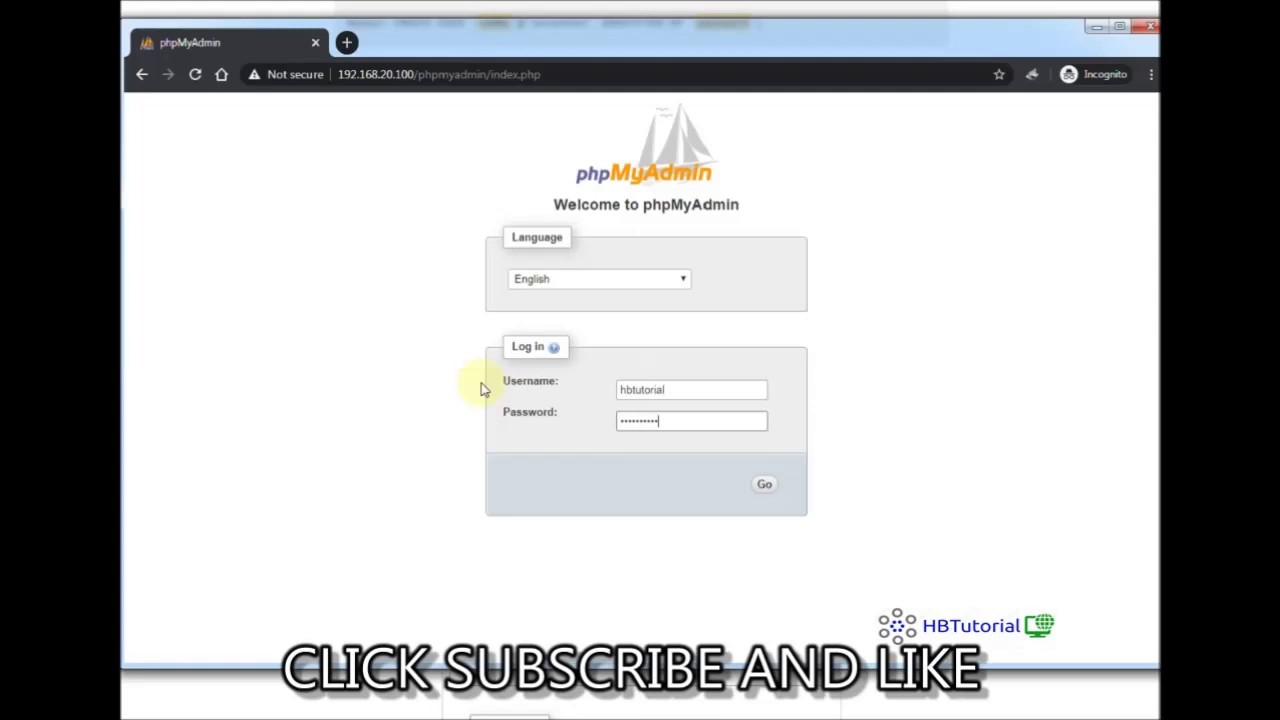
key("Return")
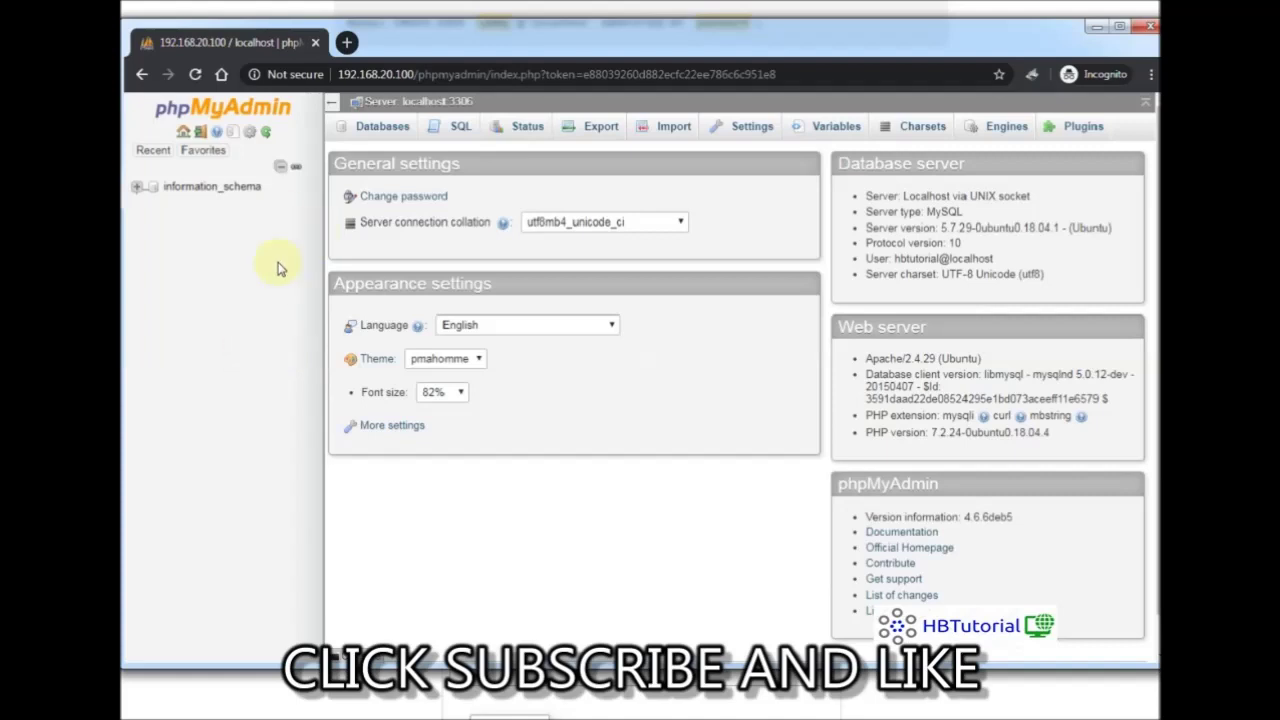
left_click_drag(237, 250, 125, 175)
left_click(166, 331)
key("alt+Tab")
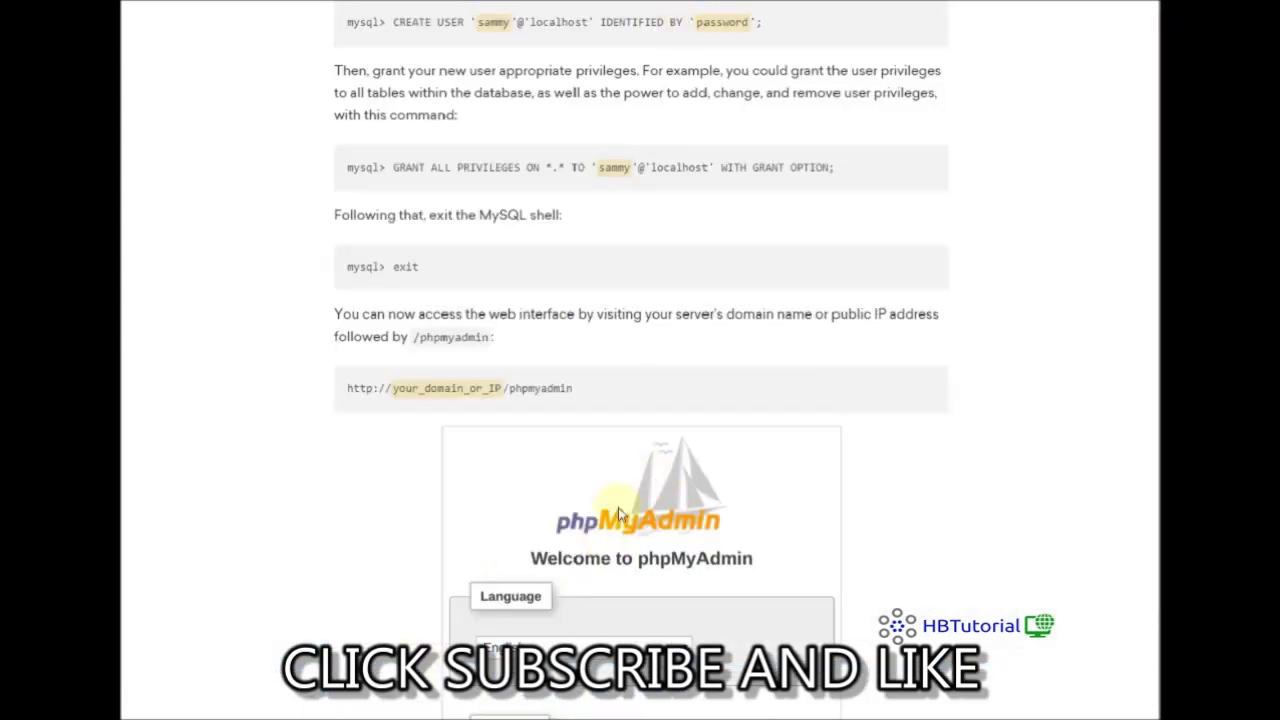
Scroll the tutorial to locate the GRANT ALL PRIVILEGES command.
scroll(643, 480, "down", 8)
scroll(643, 480, "down", 4)
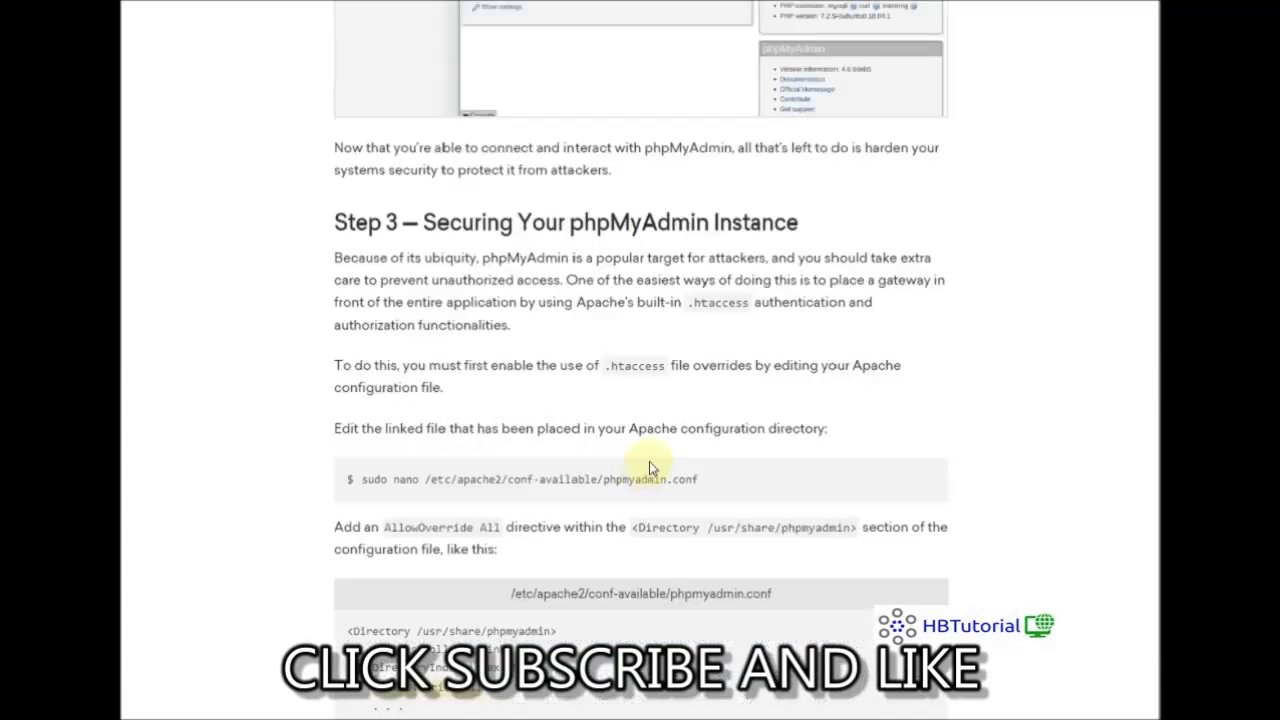
scroll(651, 470, "down", 2)
scroll(657, 466, "down", 4)
scroll(768, 464, "up", 2)
scroll(768, 464, "up", 1)
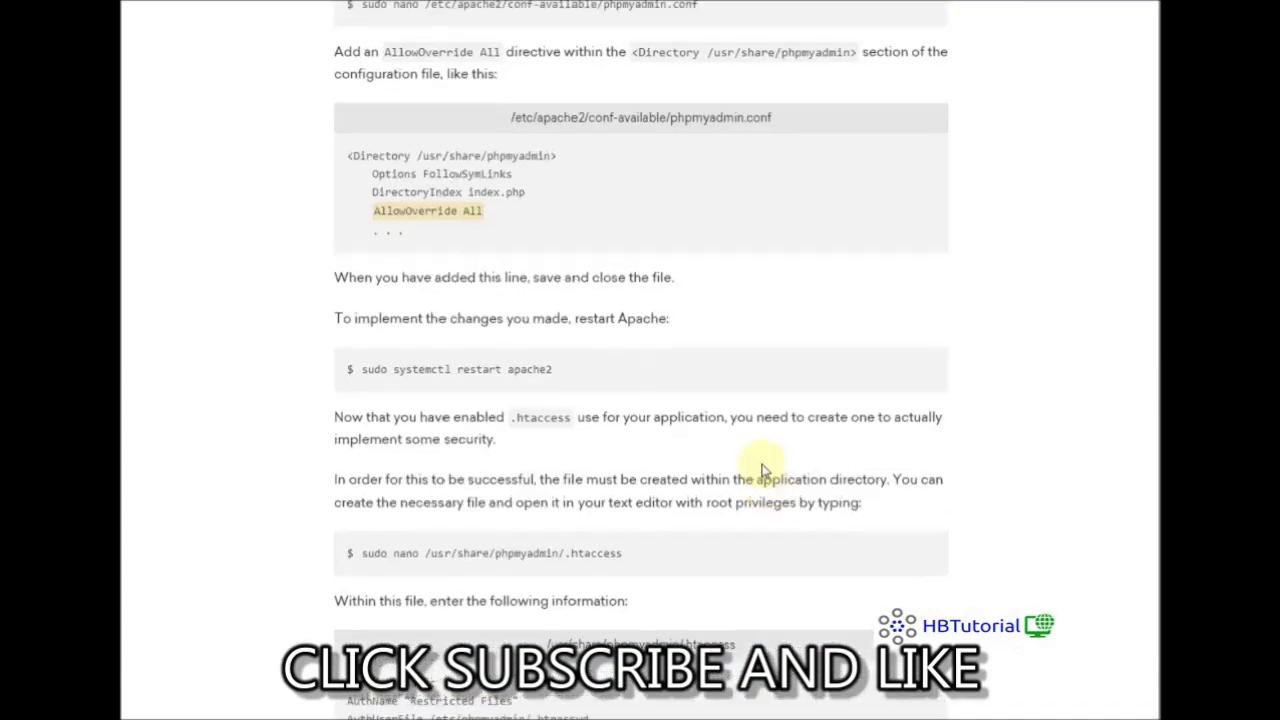
scroll(760, 468, "up", 6)
scroll(762, 467, "up", 6)
scroll(760, 463, "up", 1)
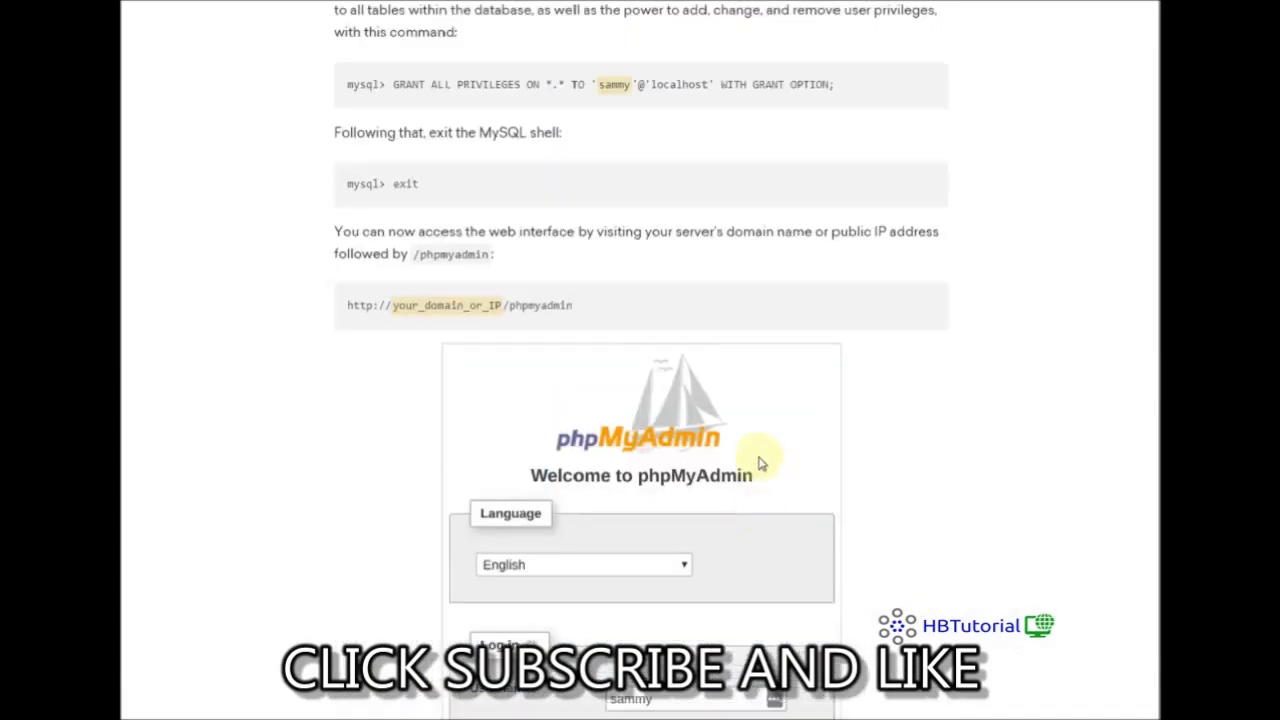
scroll(760, 463, "up", 4)
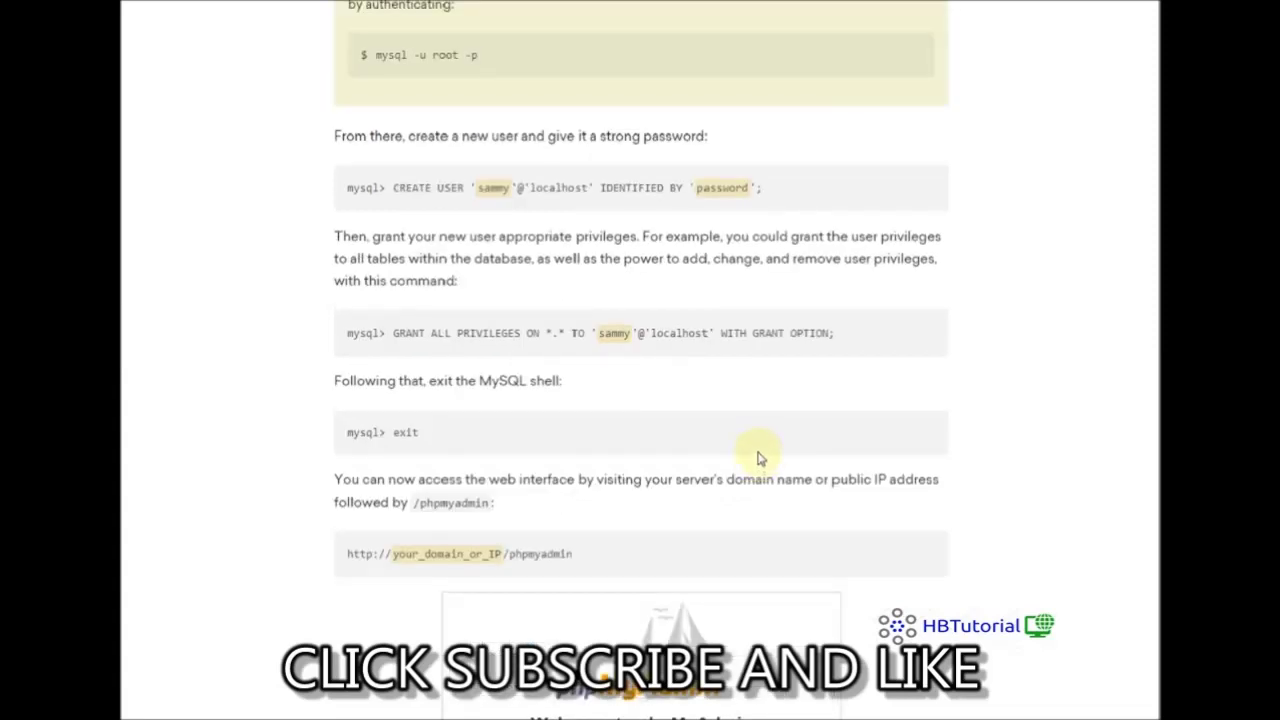
scroll(755, 456, "up", 1)
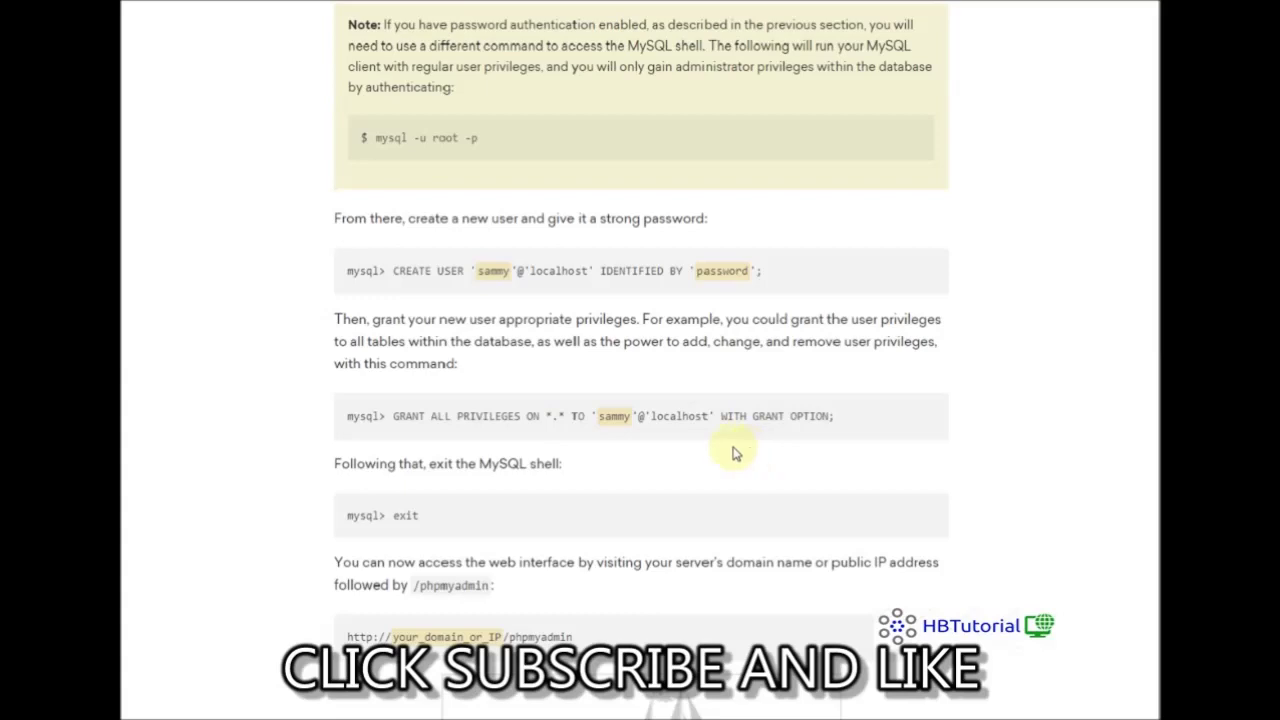
left_click_drag(393, 416, 868, 425)
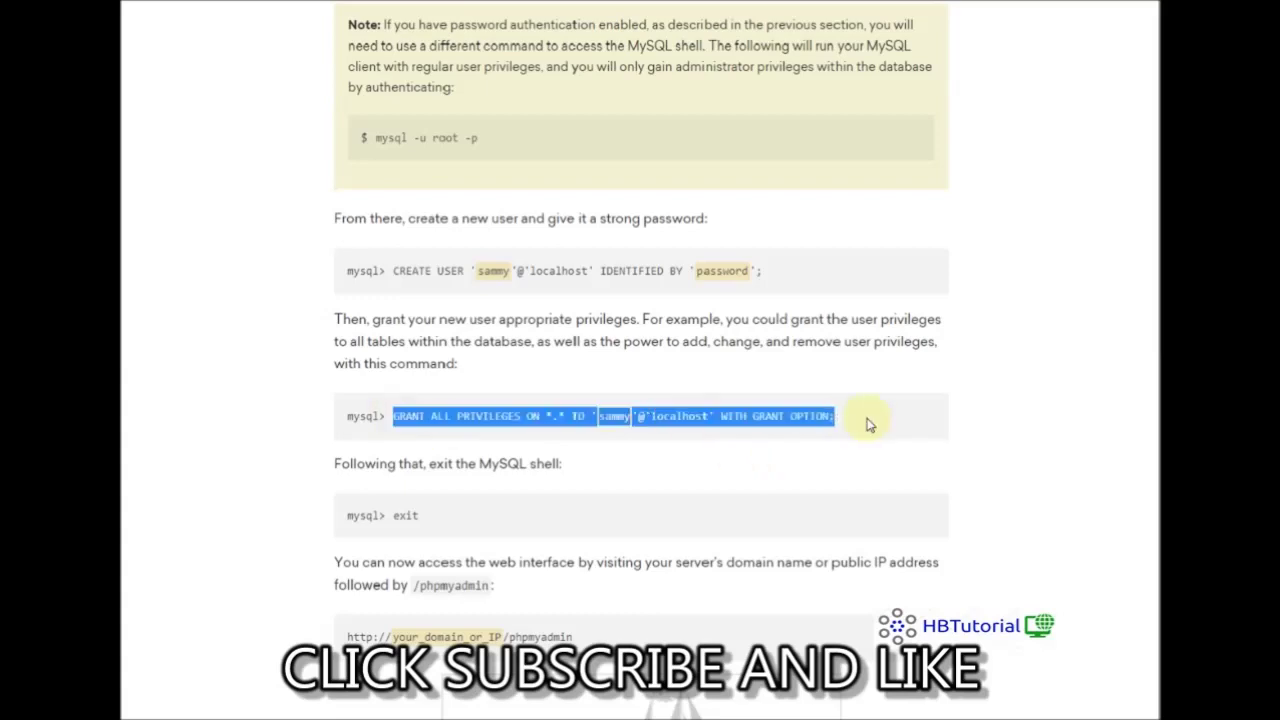
scroll(868, 425, "down", 1)
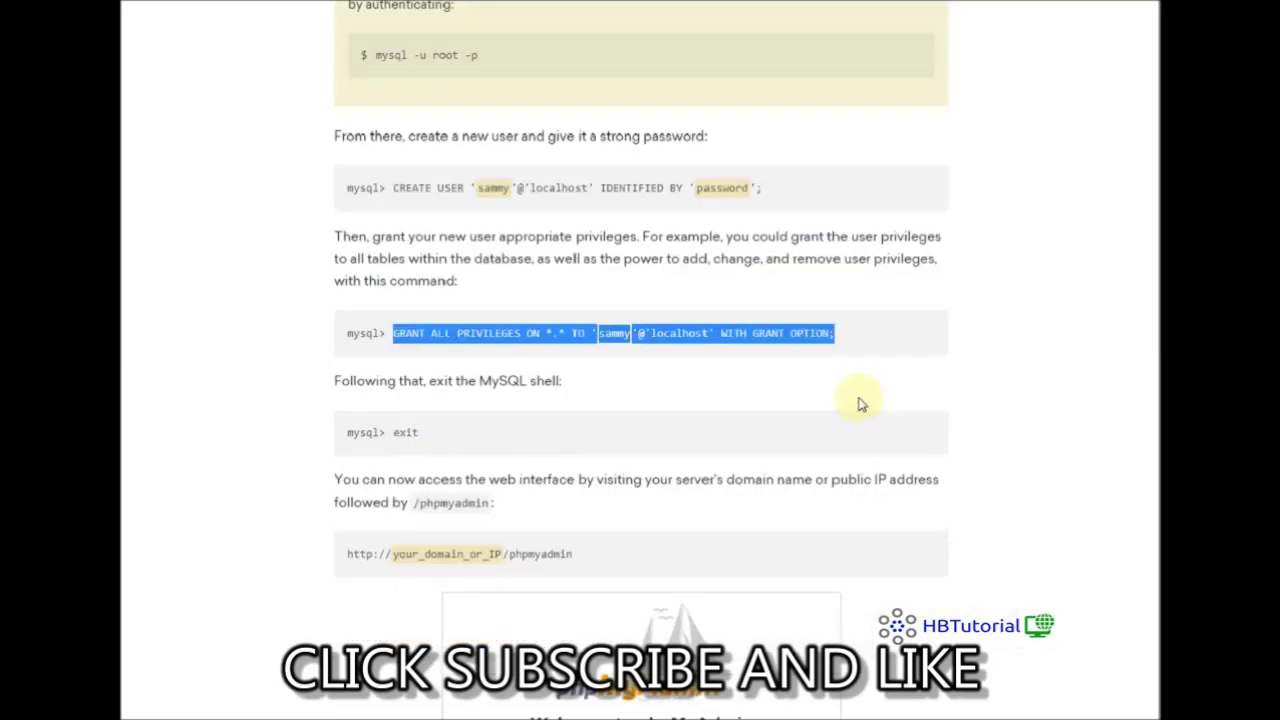
right_click(757, 333)
left_click(770, 345)
left_click(723, 429)
Copy the full GRANT ALL PRIVILEGES ON *.* … WITH GRANT OPTION line.
scroll(725, 435, "up", 5)
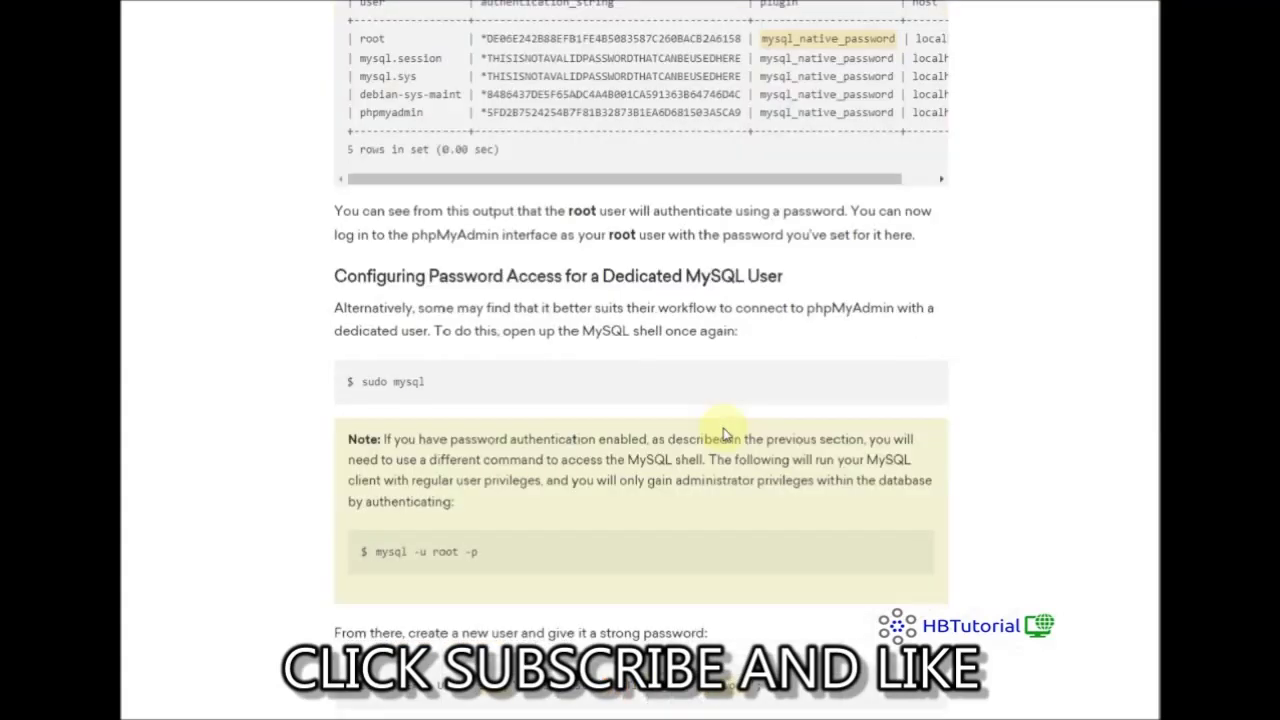
scroll(725, 435, "down", 5)
scroll(795, 400, "down", 2)
left_click_drag(393, 250, 584, 250)
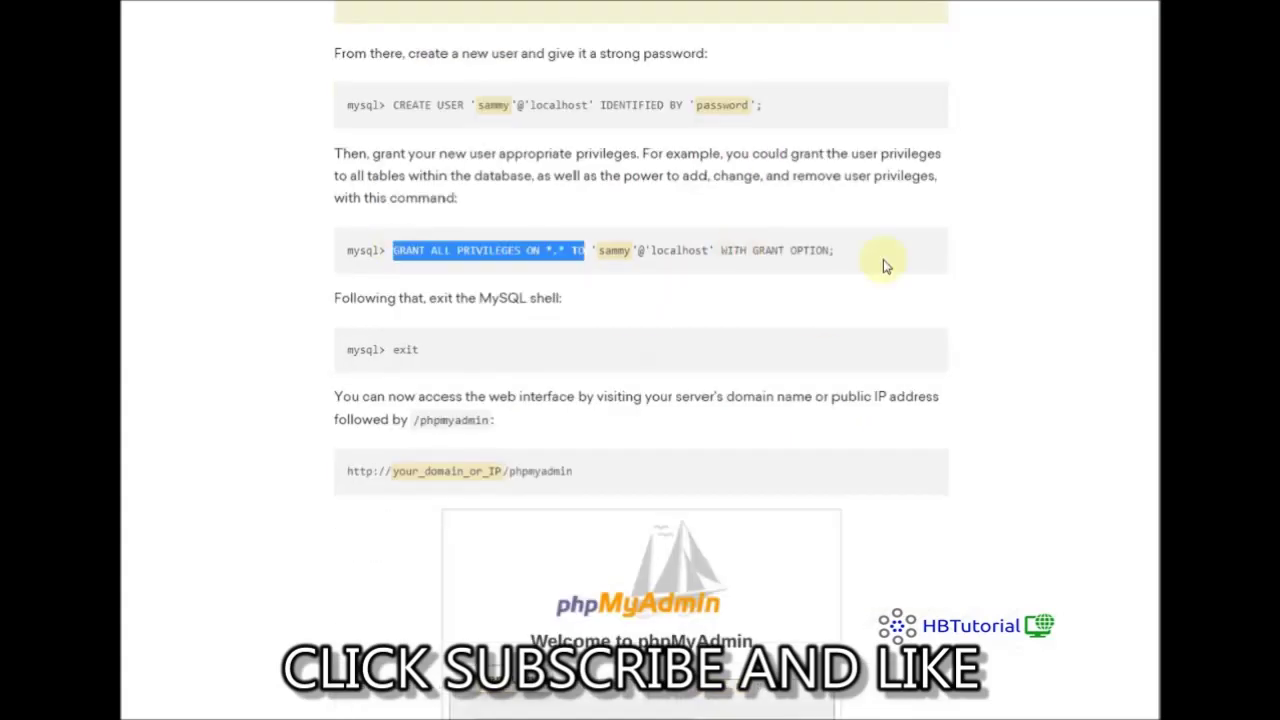
left_click_drag(883, 265, 886, 266)
left_click(777, 334)
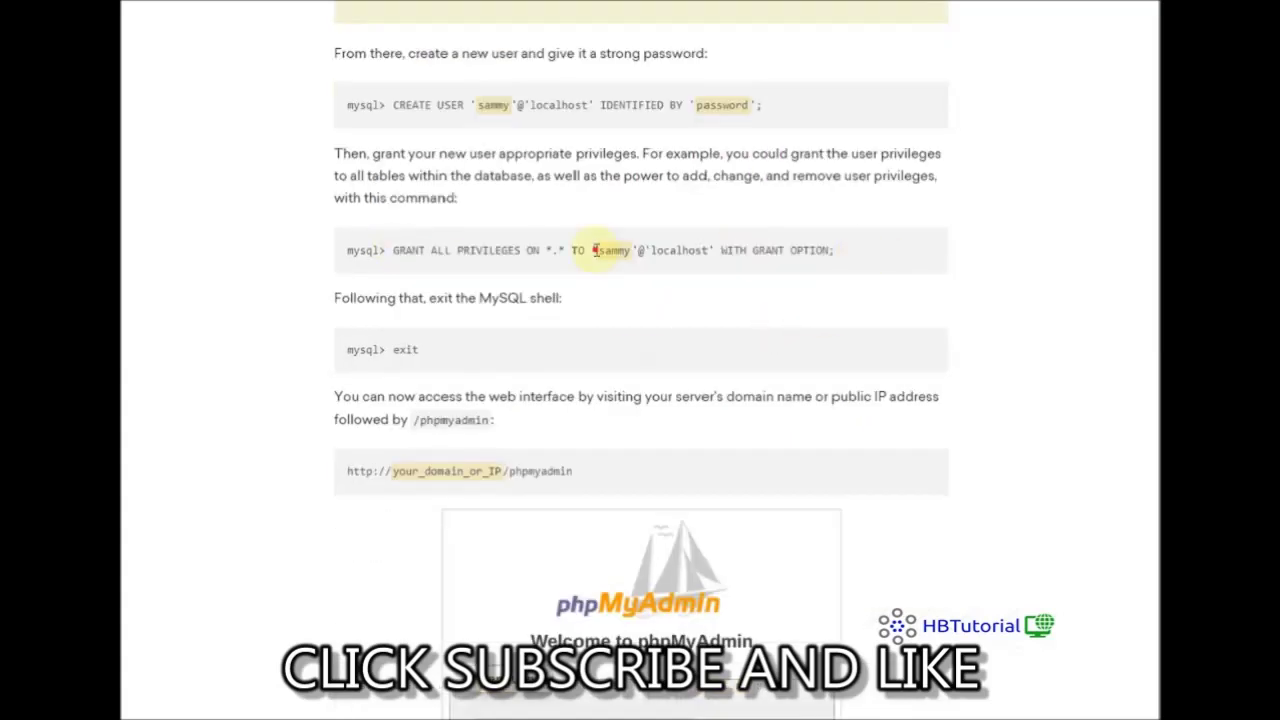
triple_click(400, 250)
right_click(419, 255)
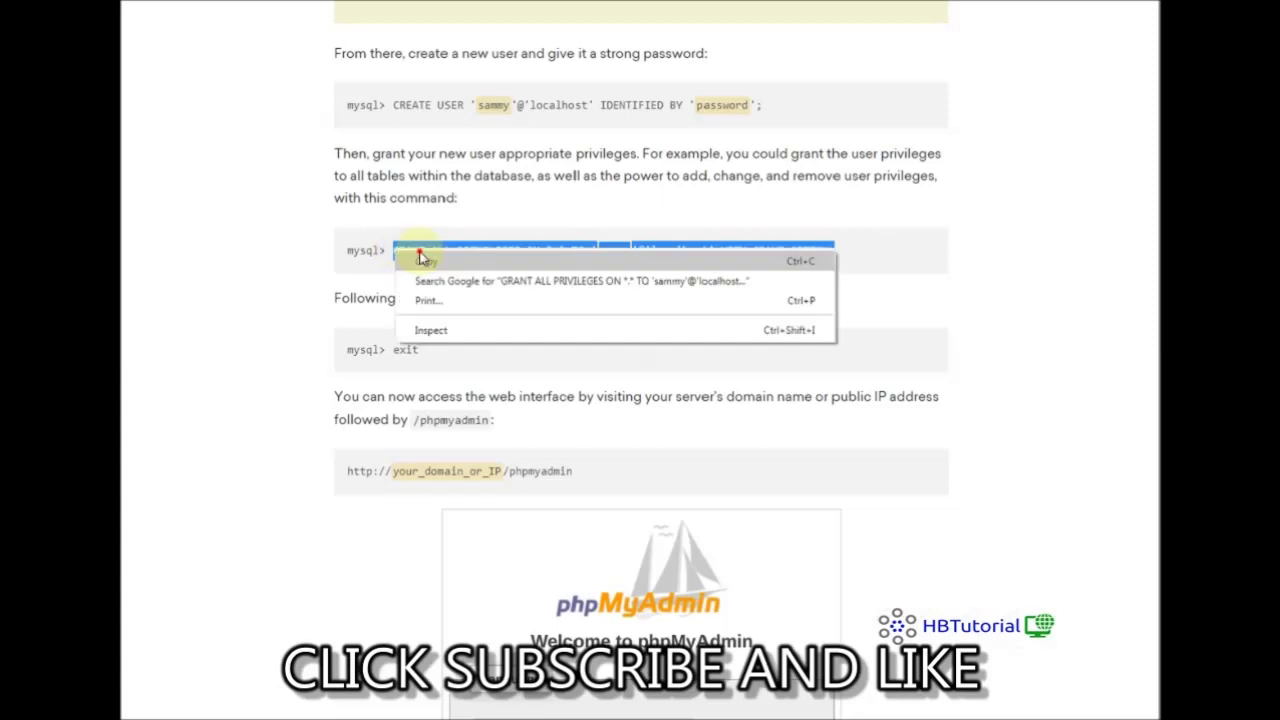
left_click(421, 258)
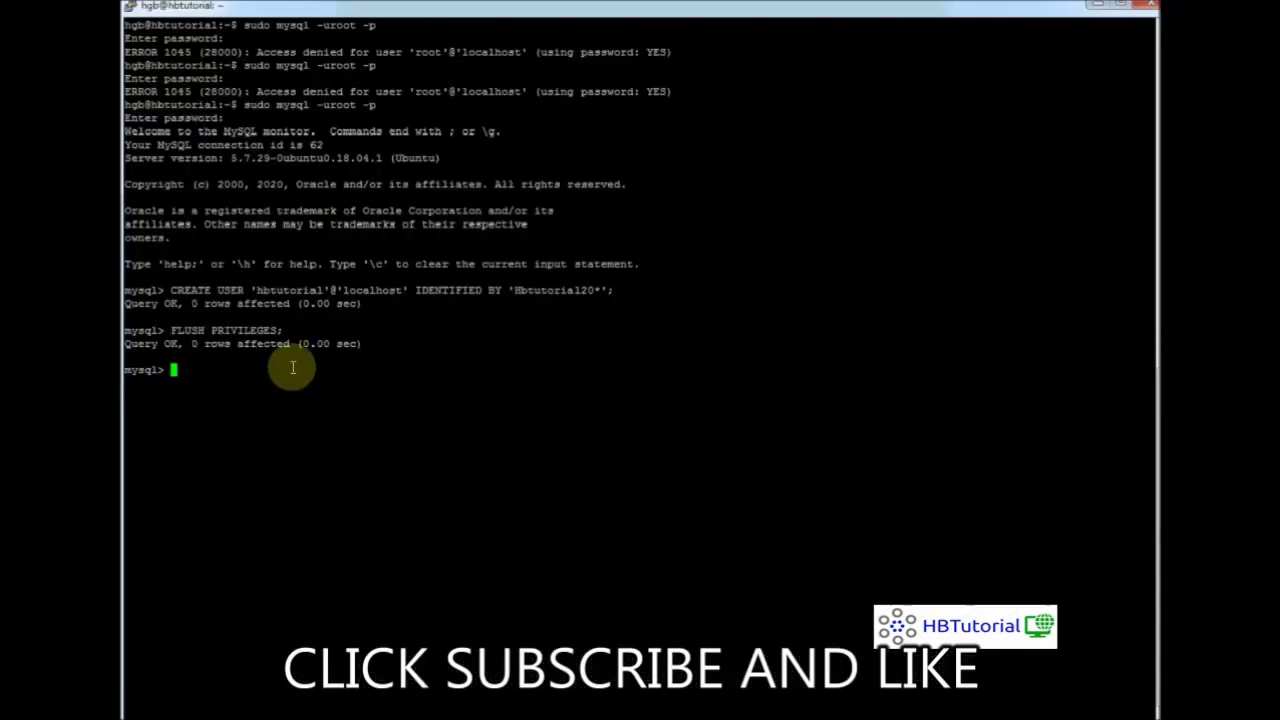
Grant all privileges on all databases to 'hbtutorial'@'localhost' with grant option.
right_click(293, 368)
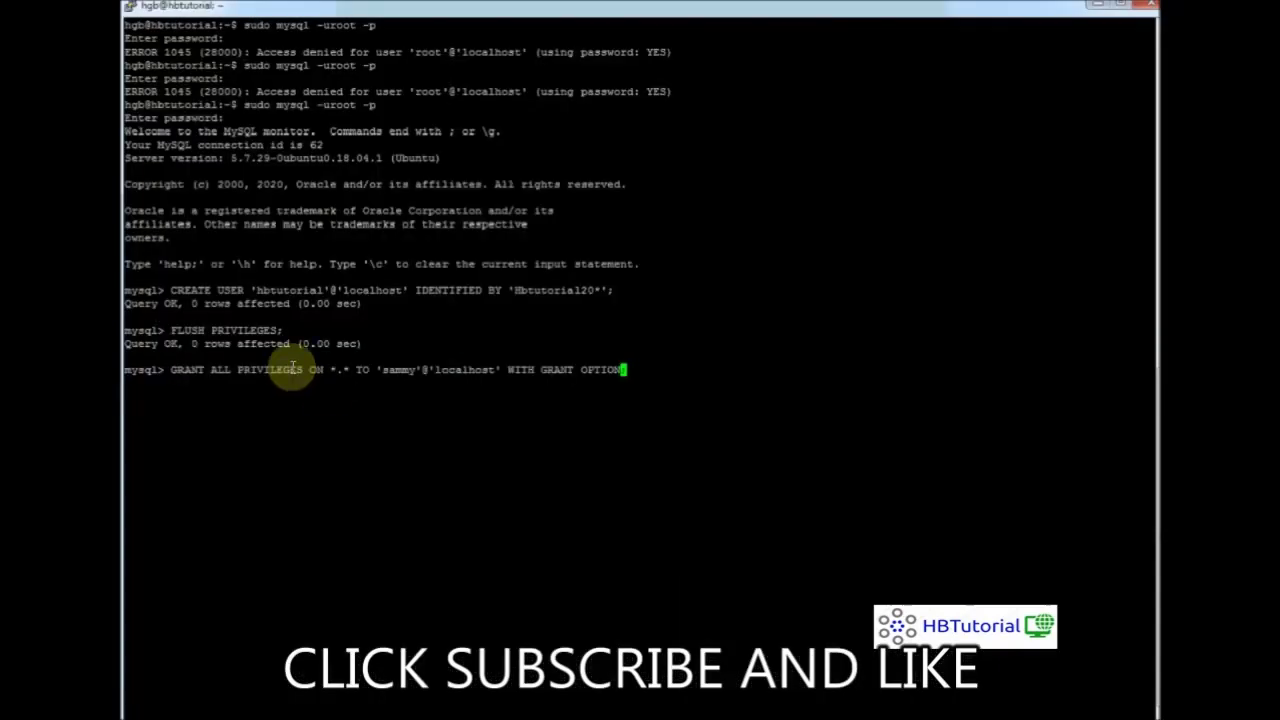
key("Left")
key("Left")
key("Left")
key("Left")
key("Left")
key("Left")
key("Left")
key("Left")
key("Left")
key("Delete")
key("Delete")
key("Delete")
key("BackSpace")
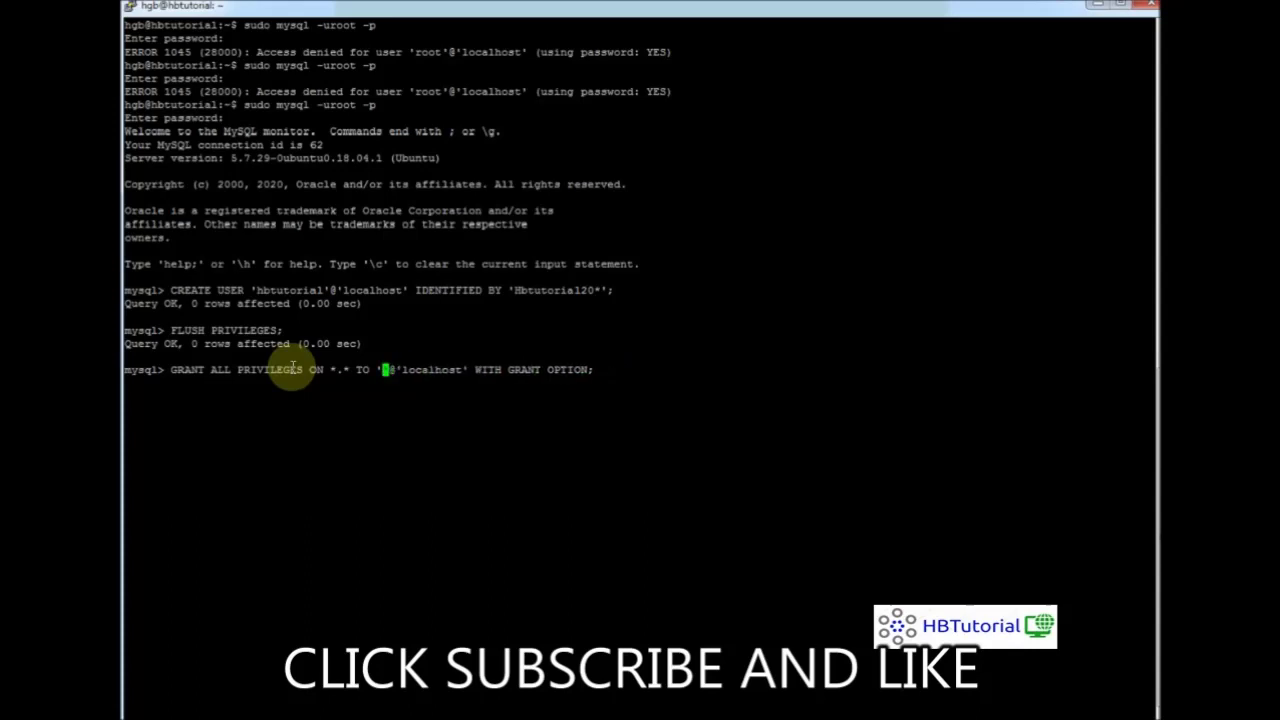
type("h")
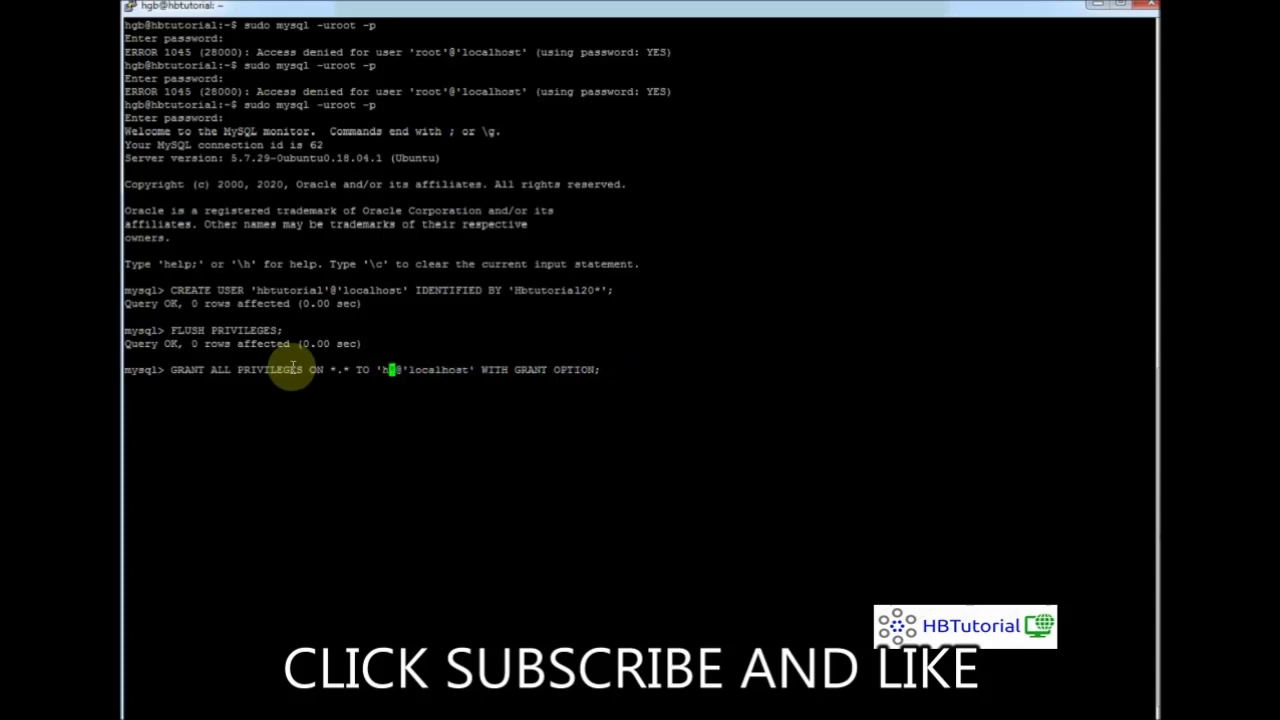
type("btutorial")
key("Return")
Flush privileges, then refresh phpMyAdmin in Chrome.
key("Up")
key("Up")
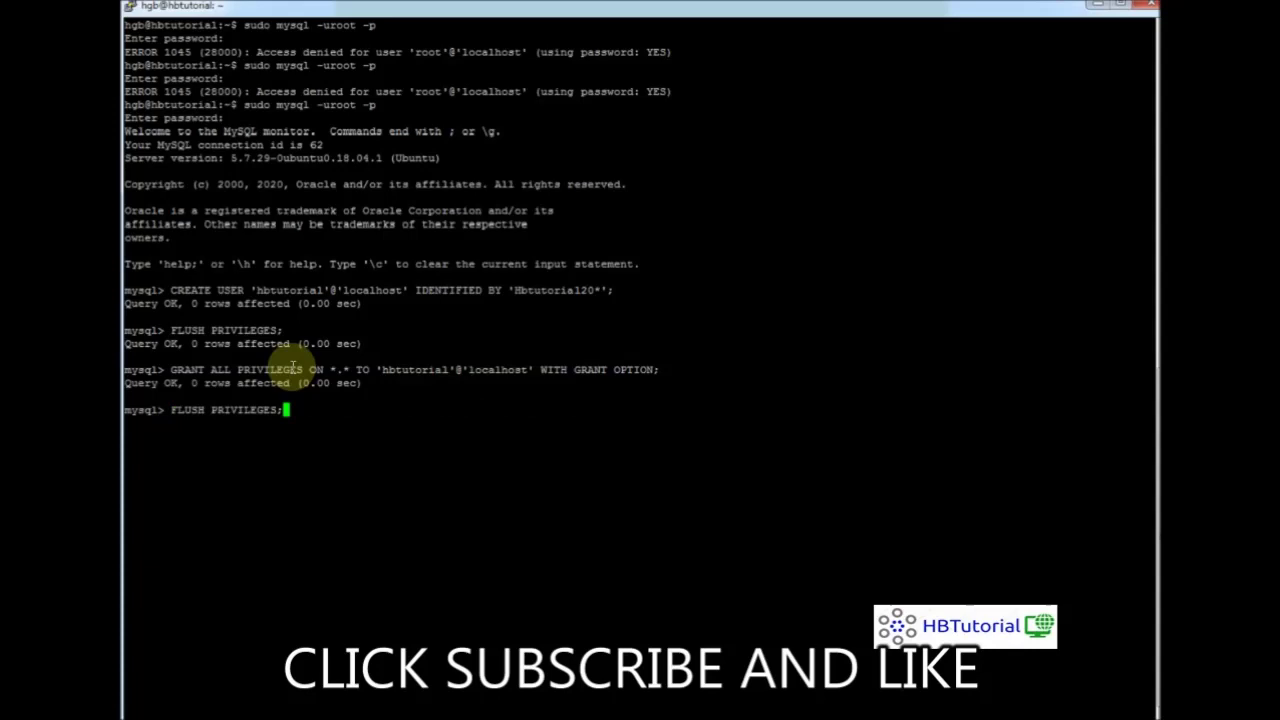
key("Return")
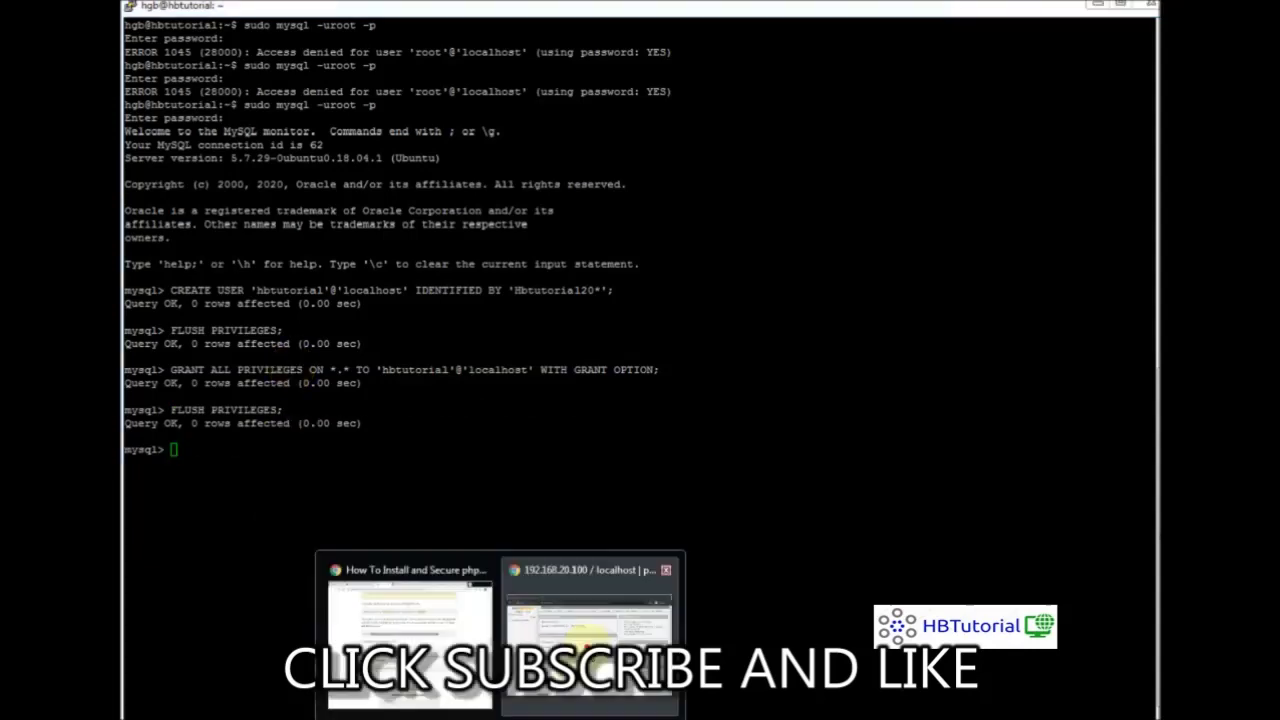
left_click(585, 600)
left_click(193, 74)
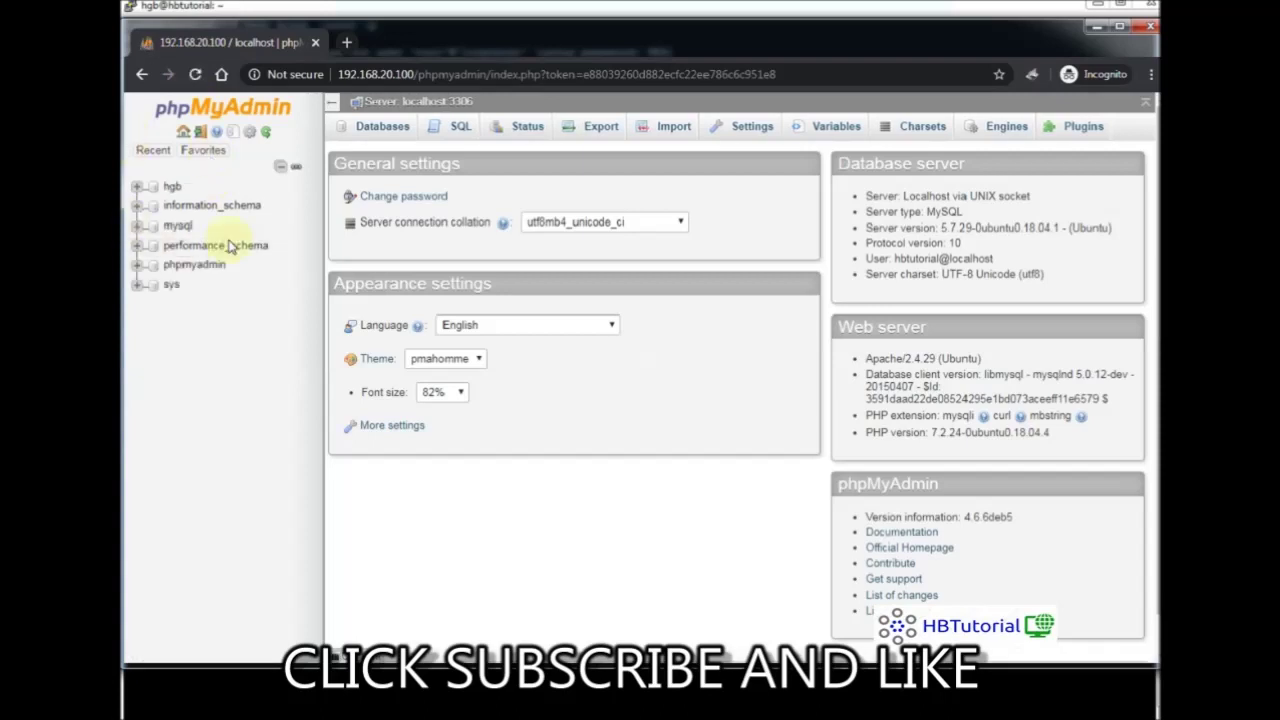
Browse the Databases list, open the empty hgb database, then log out of phpMyAdmin.
left_click_drag(214, 329, 157, 192)
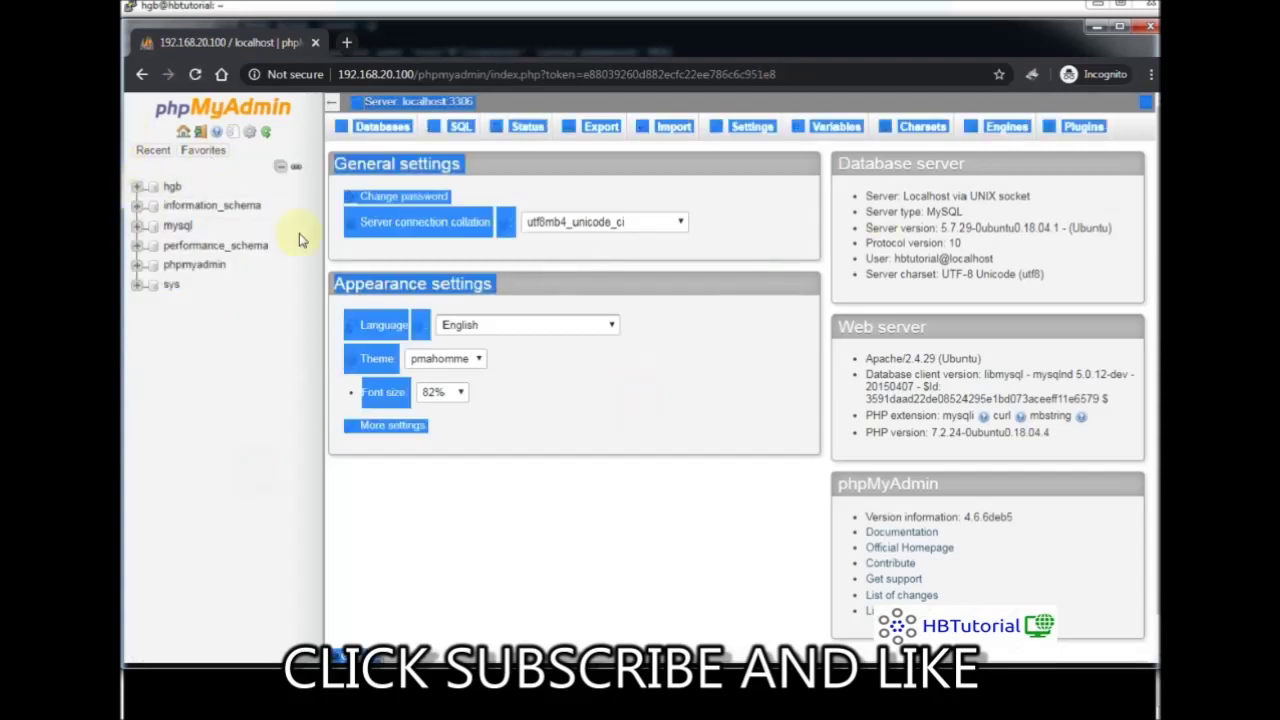
left_click(137, 187)
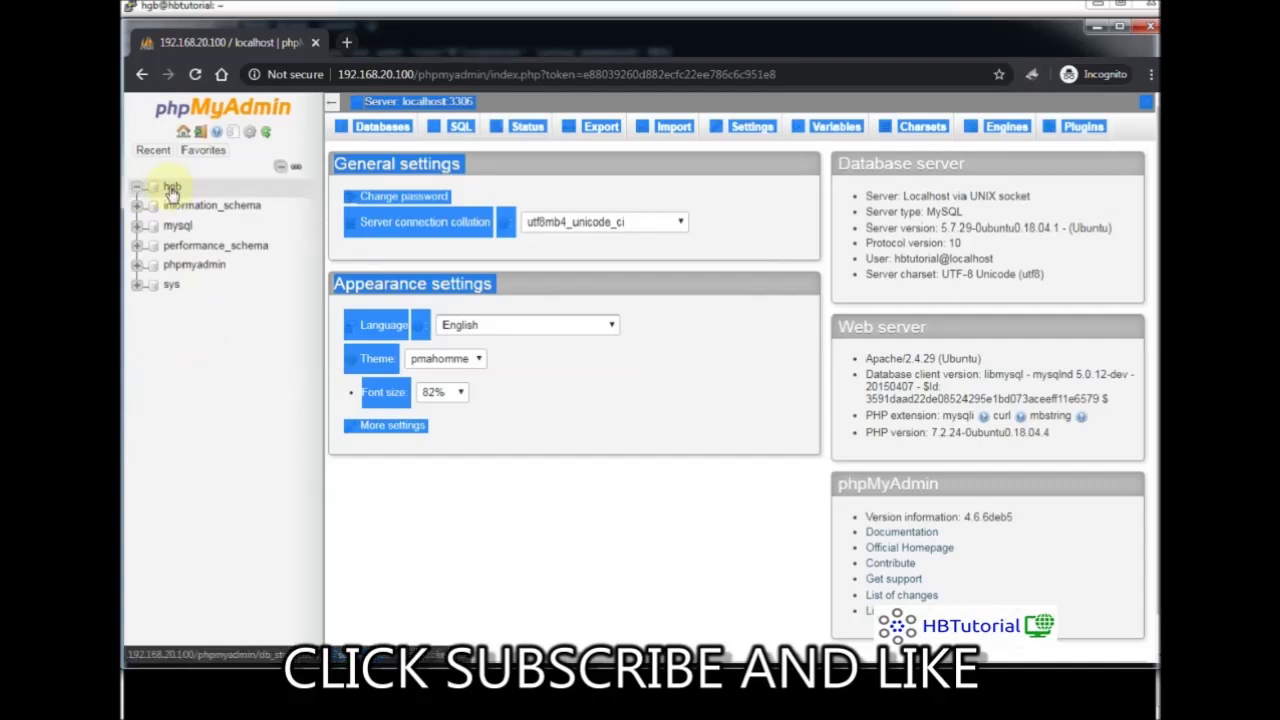
left_click(380, 128)
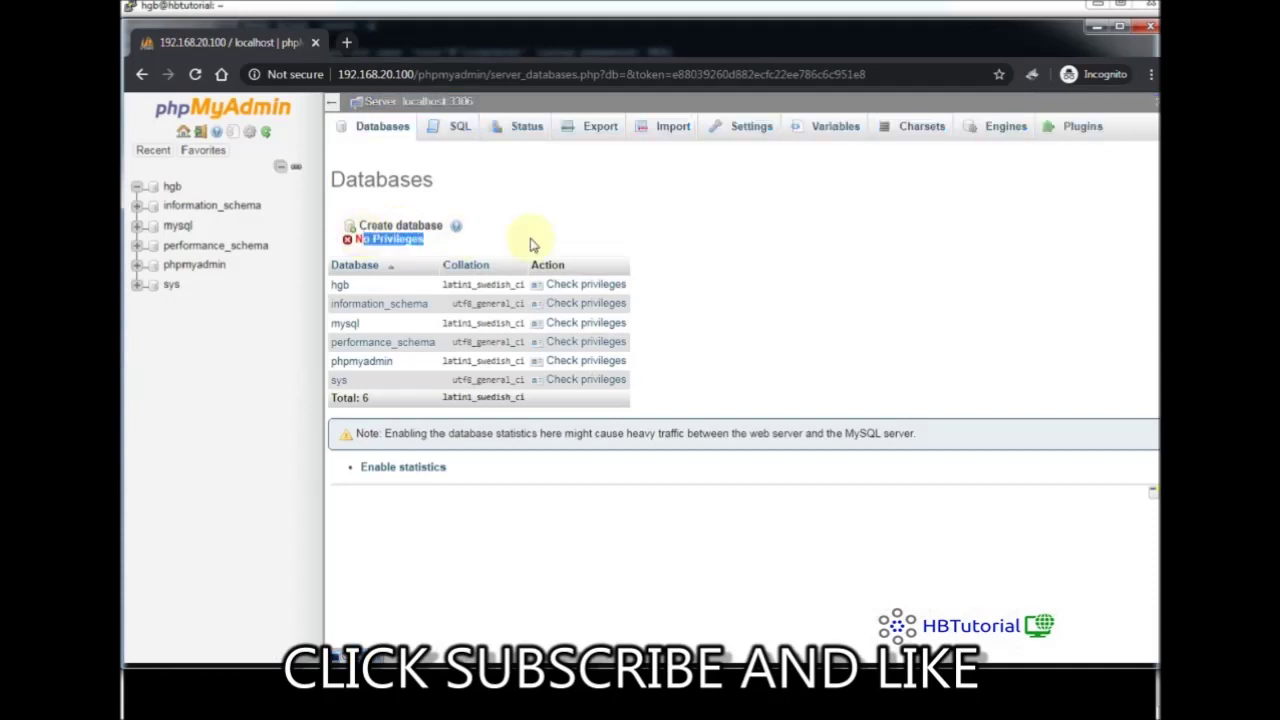
left_click(339, 285)
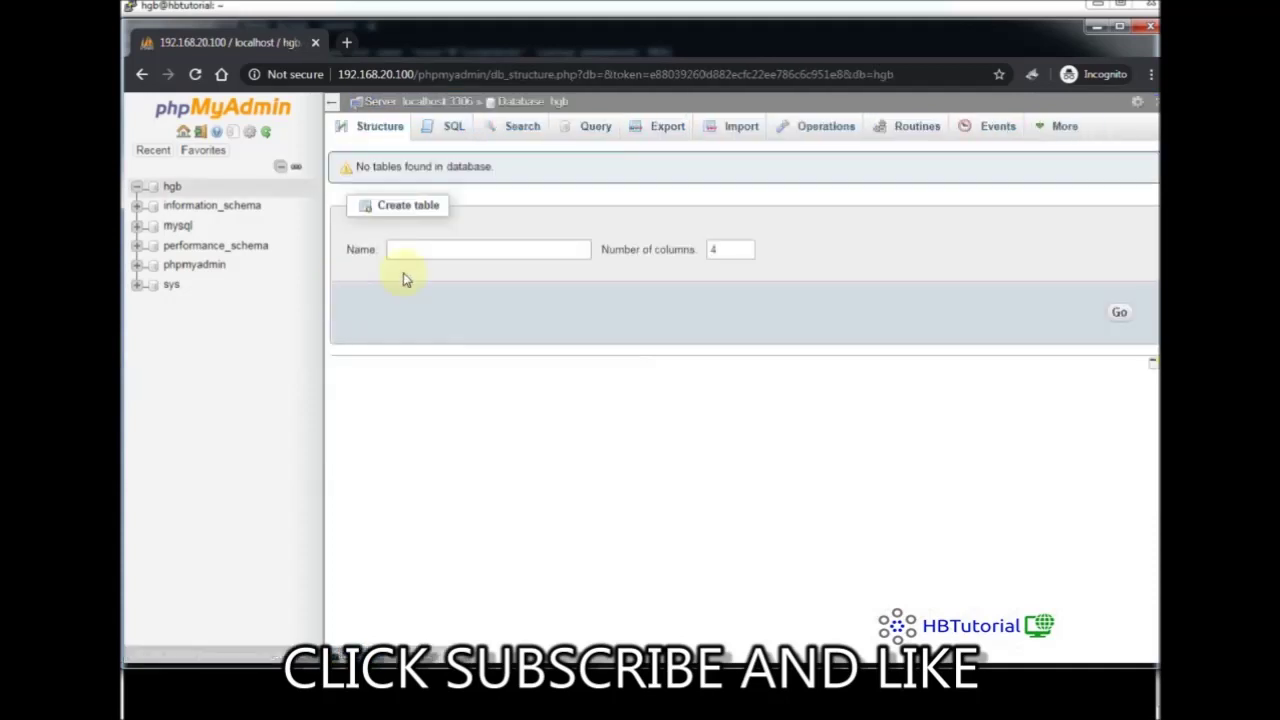
left_click(170, 187)
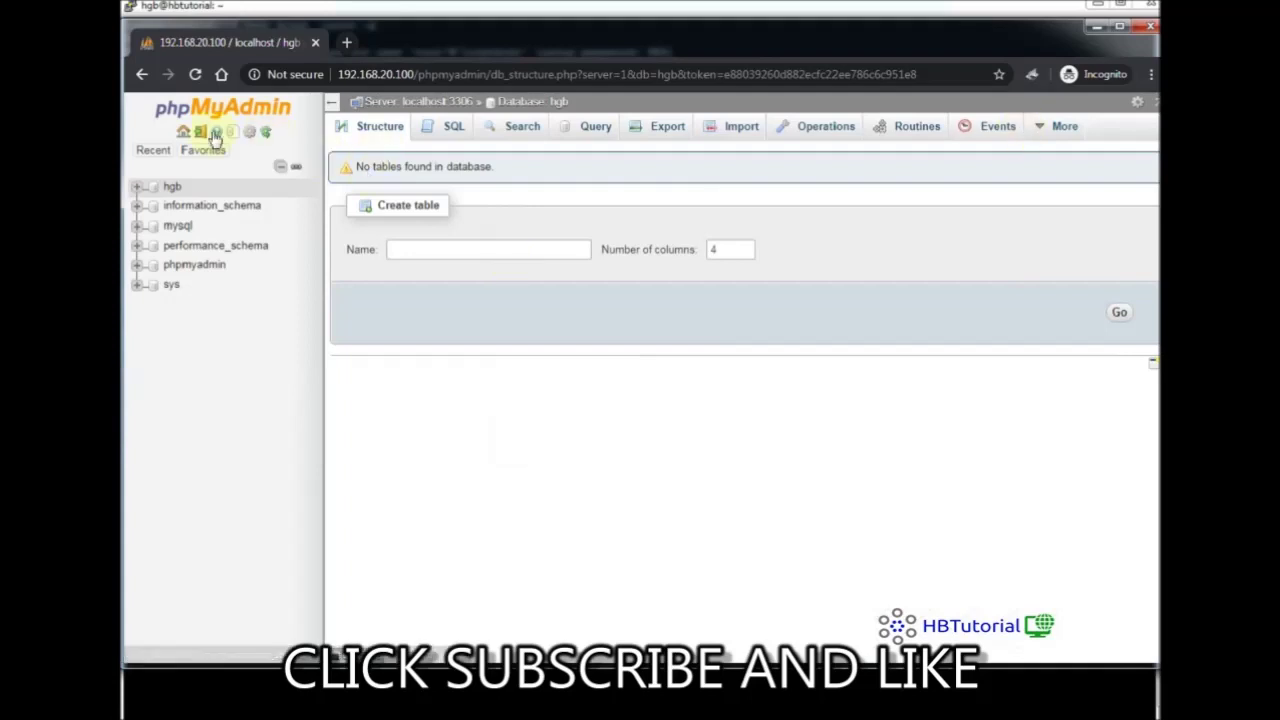
left_click(200, 135)
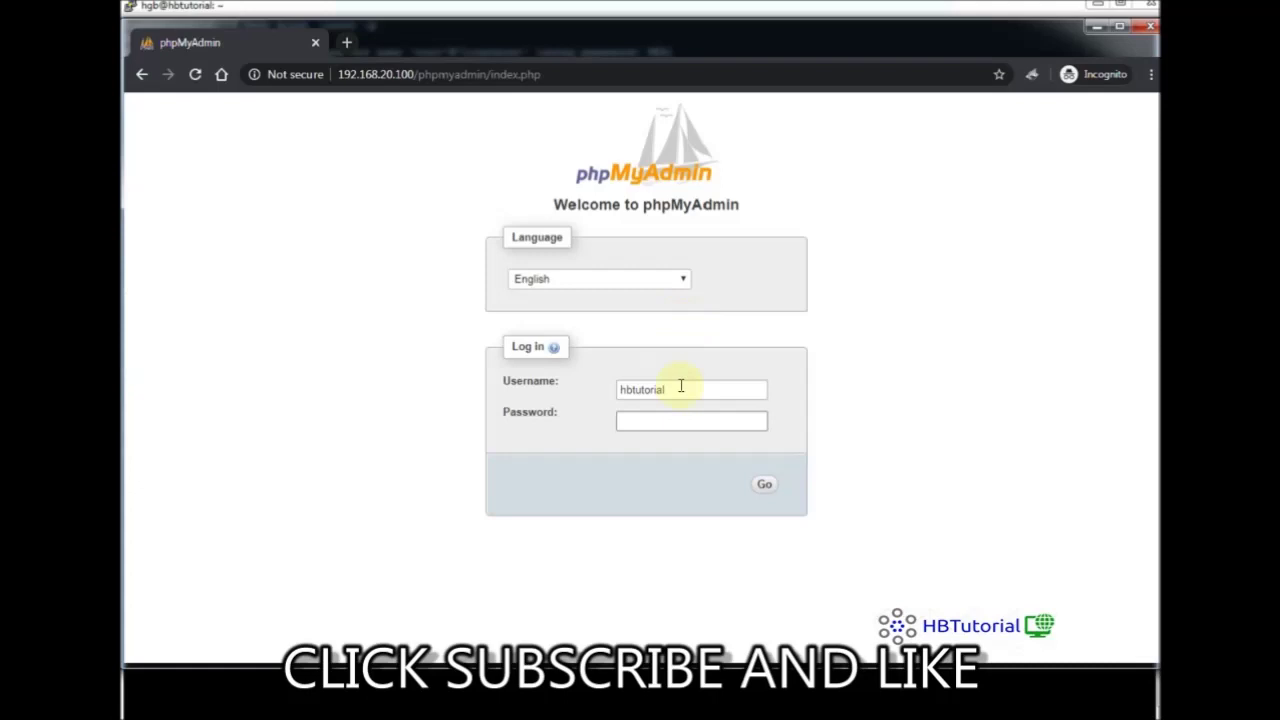
Log in to phpMyAdmin with username root and the root password.
double_click(641, 389)
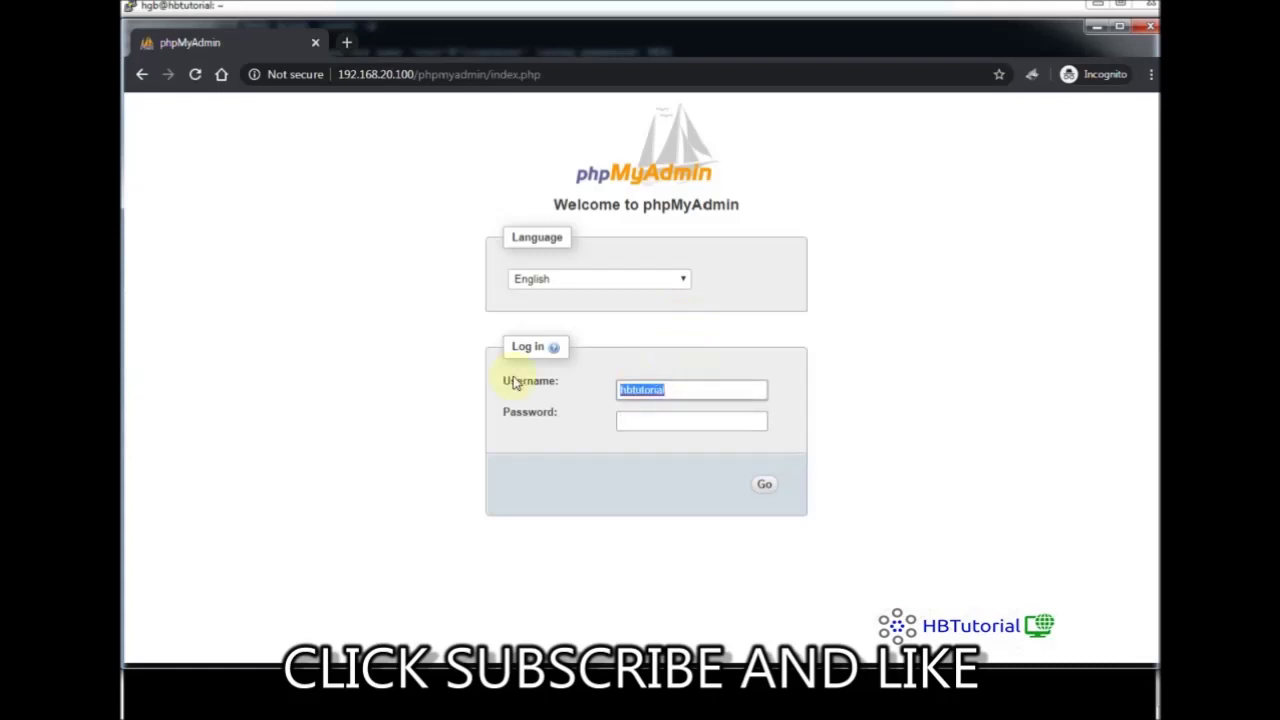
type("root")
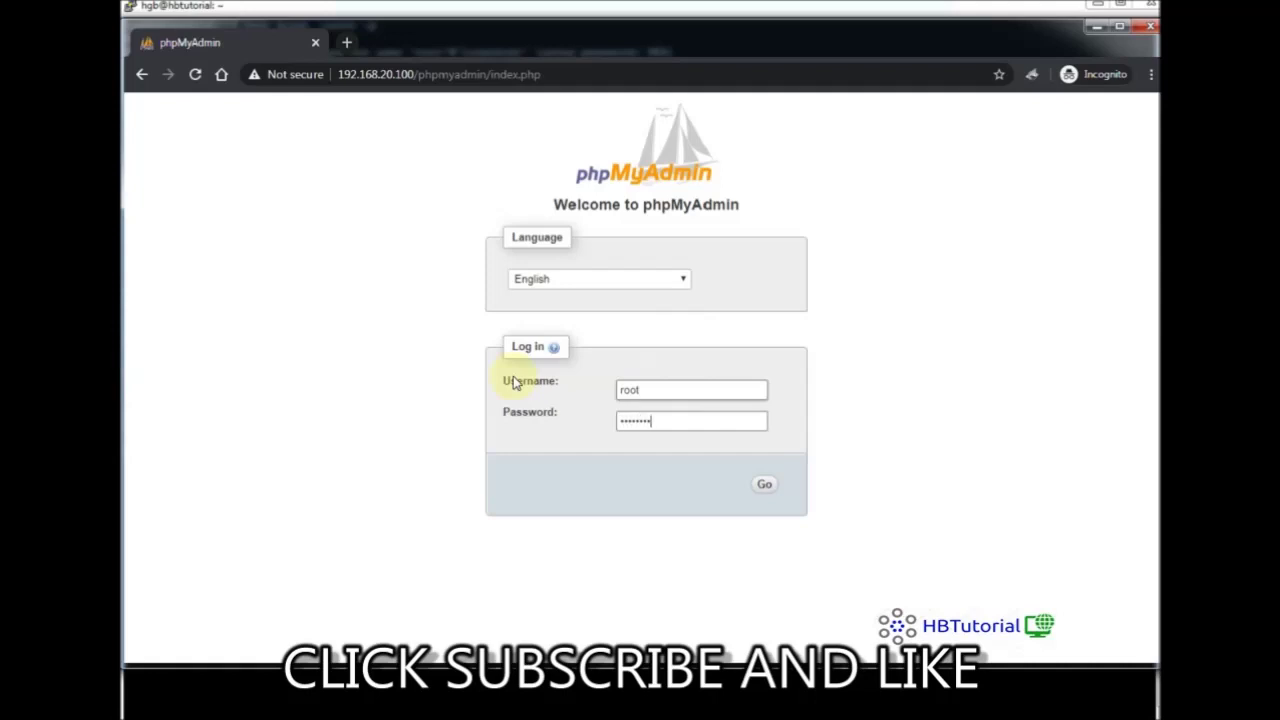
left_click(766, 486)
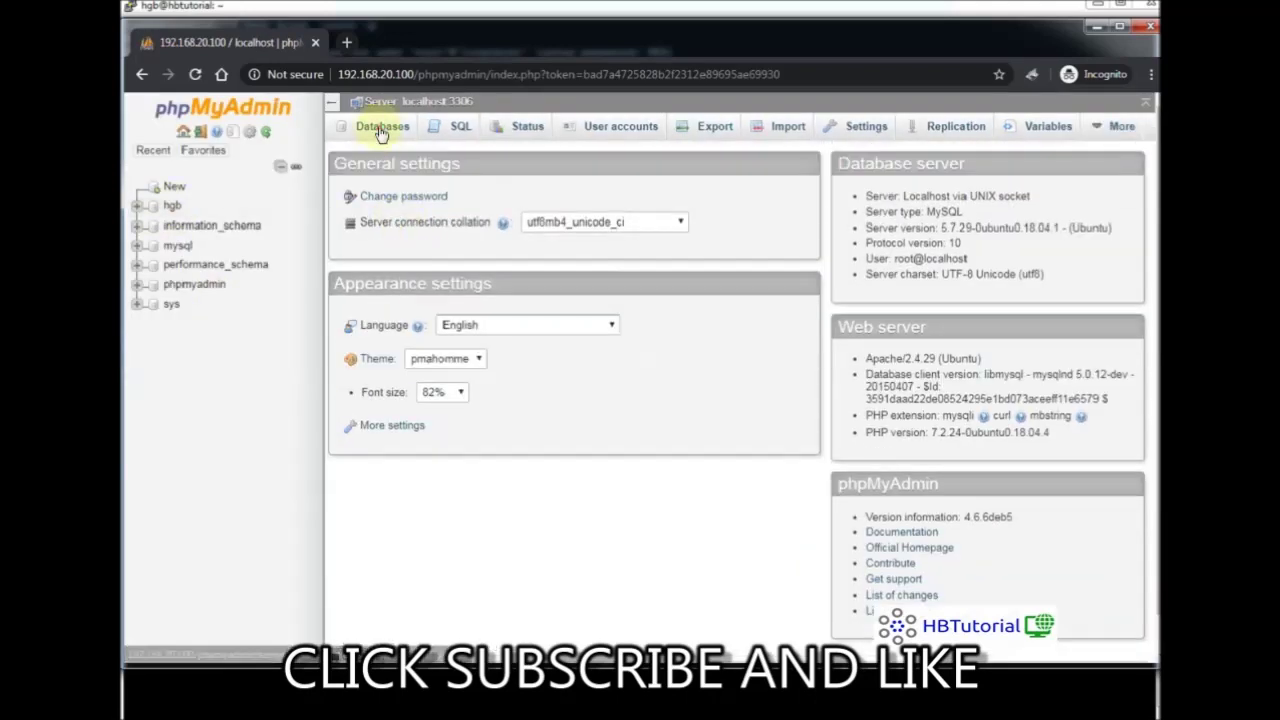
Create the hbtutorial database from the Databases tab and open it.
left_click(380, 139)
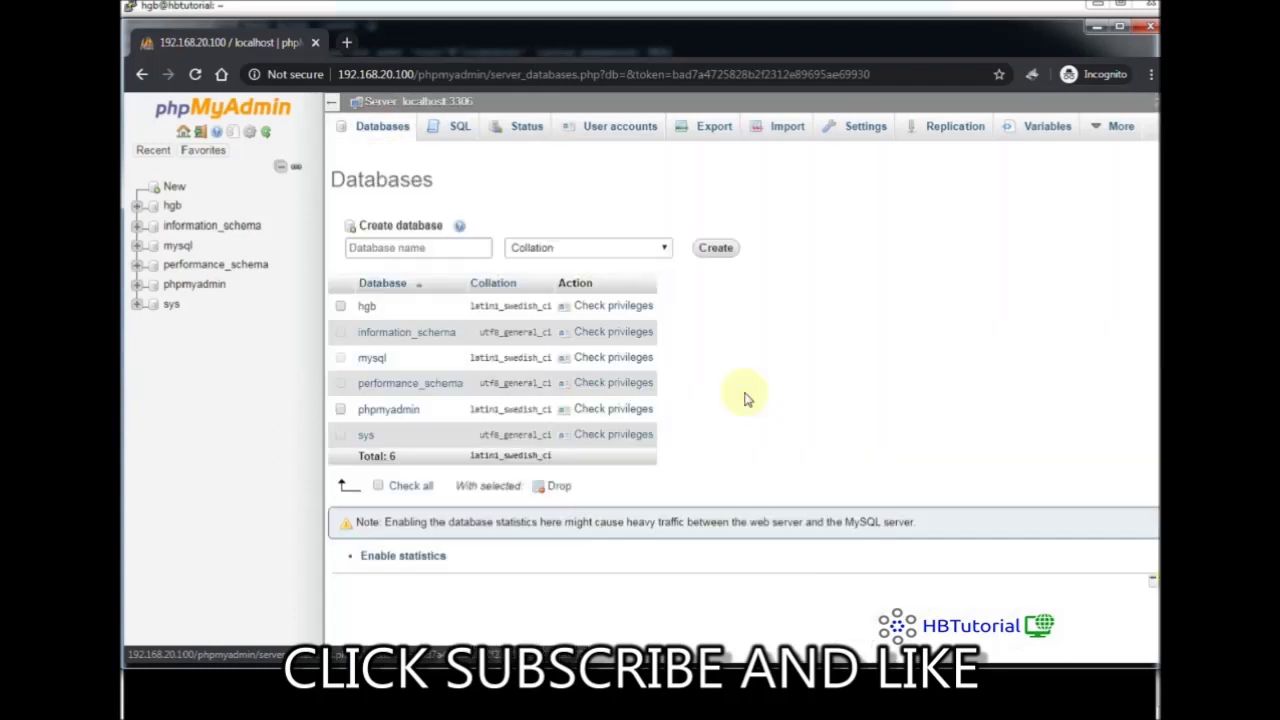
left_click(437, 247)
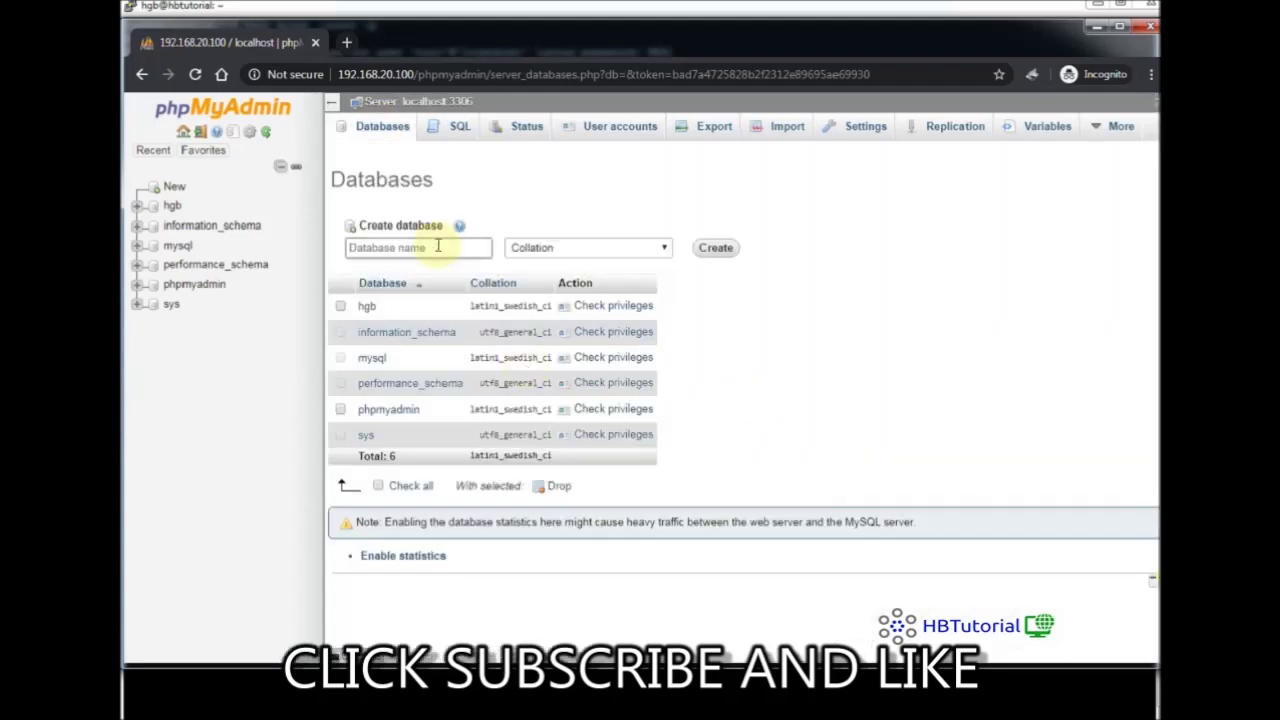
type("hbtutorial")
left_click(715, 256)
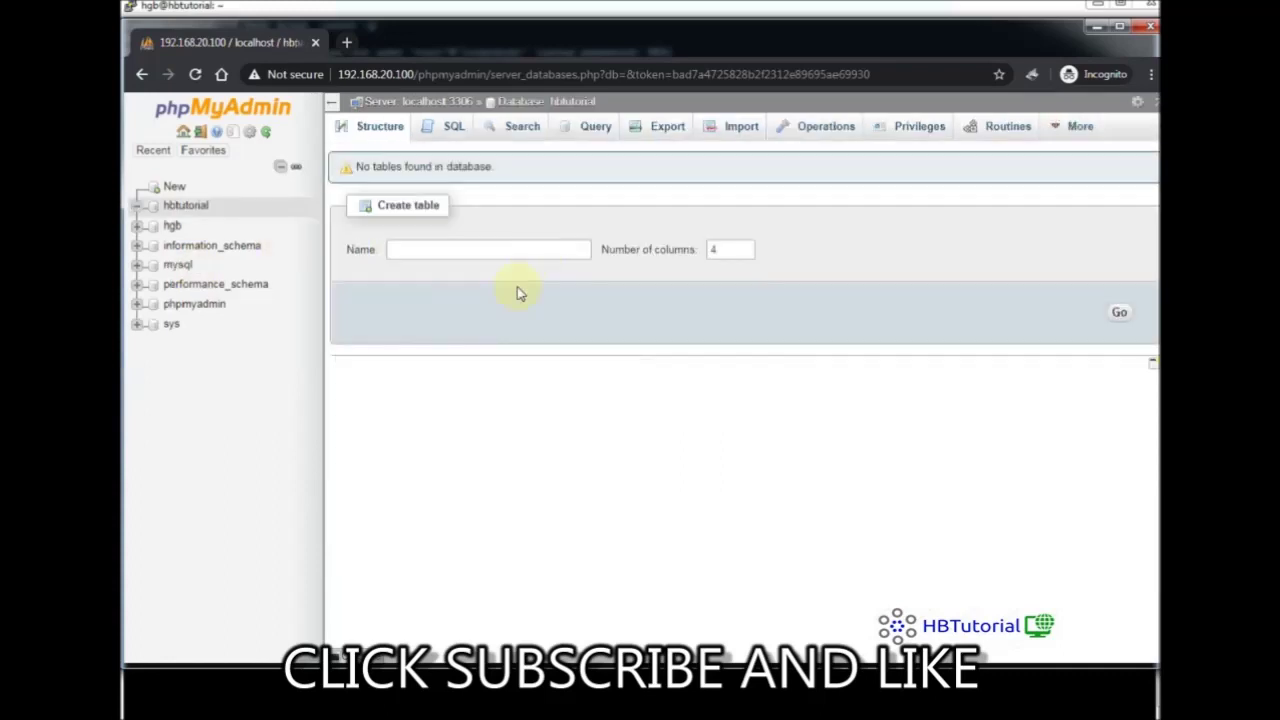
left_click(175, 205)
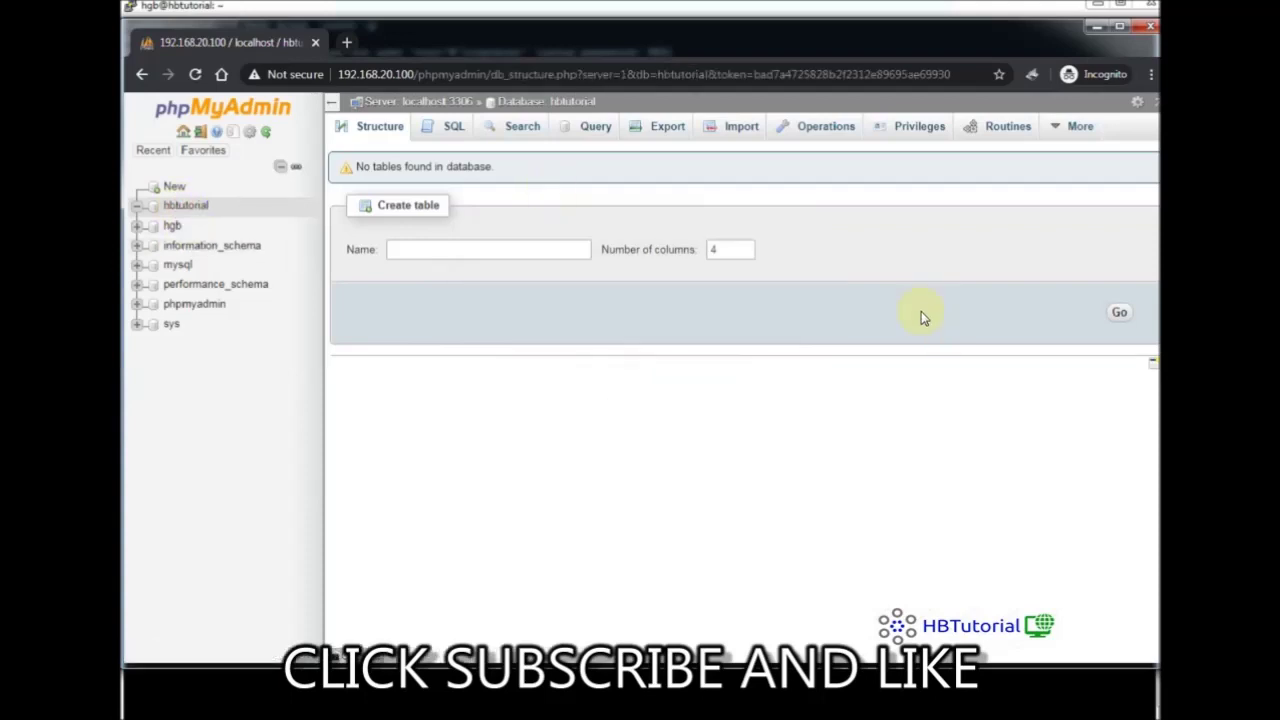
Open hbtutorial's Privileges and edit the hbtutorial user's database-specific privileges.
left_click(190, 206)
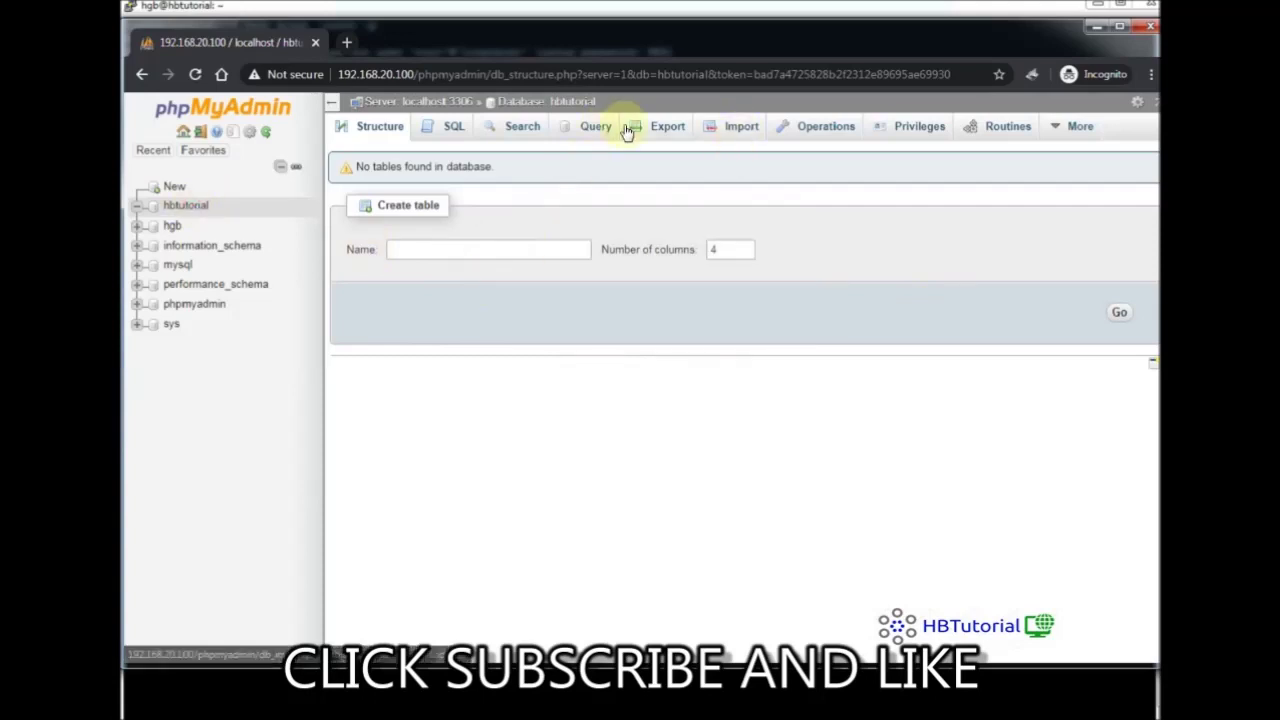
left_click(918, 132)
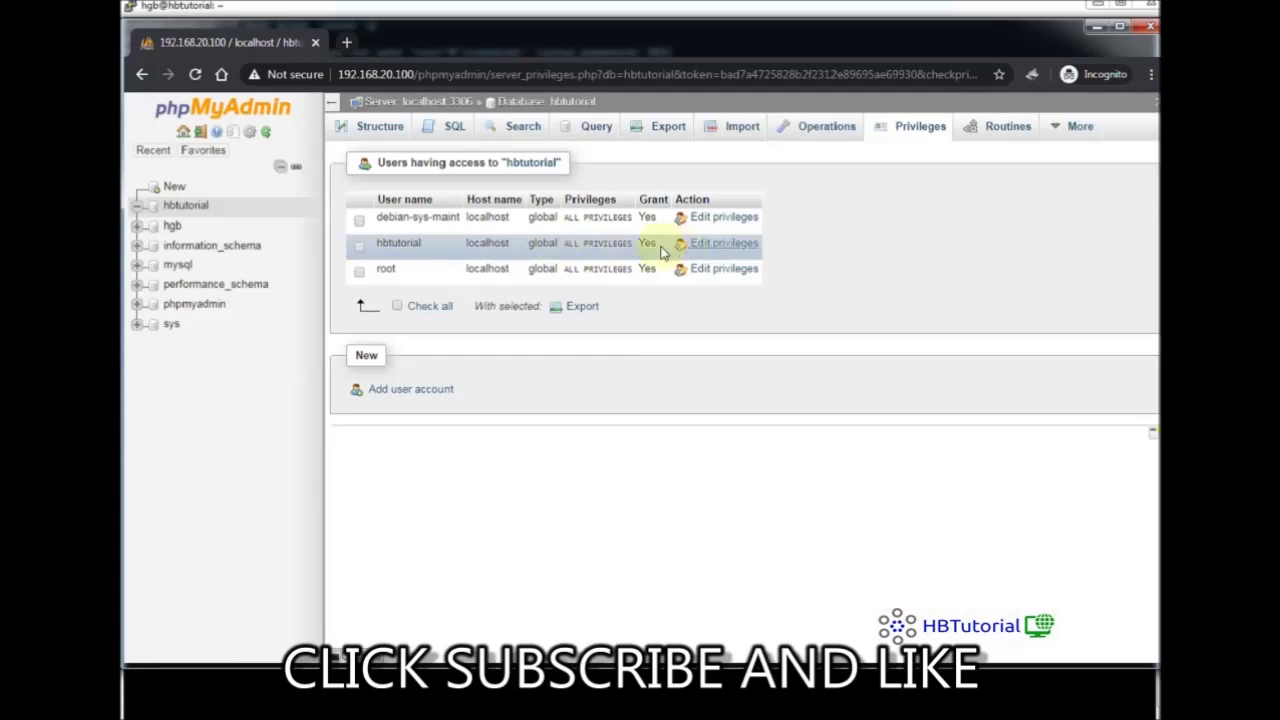
left_click(719, 248)
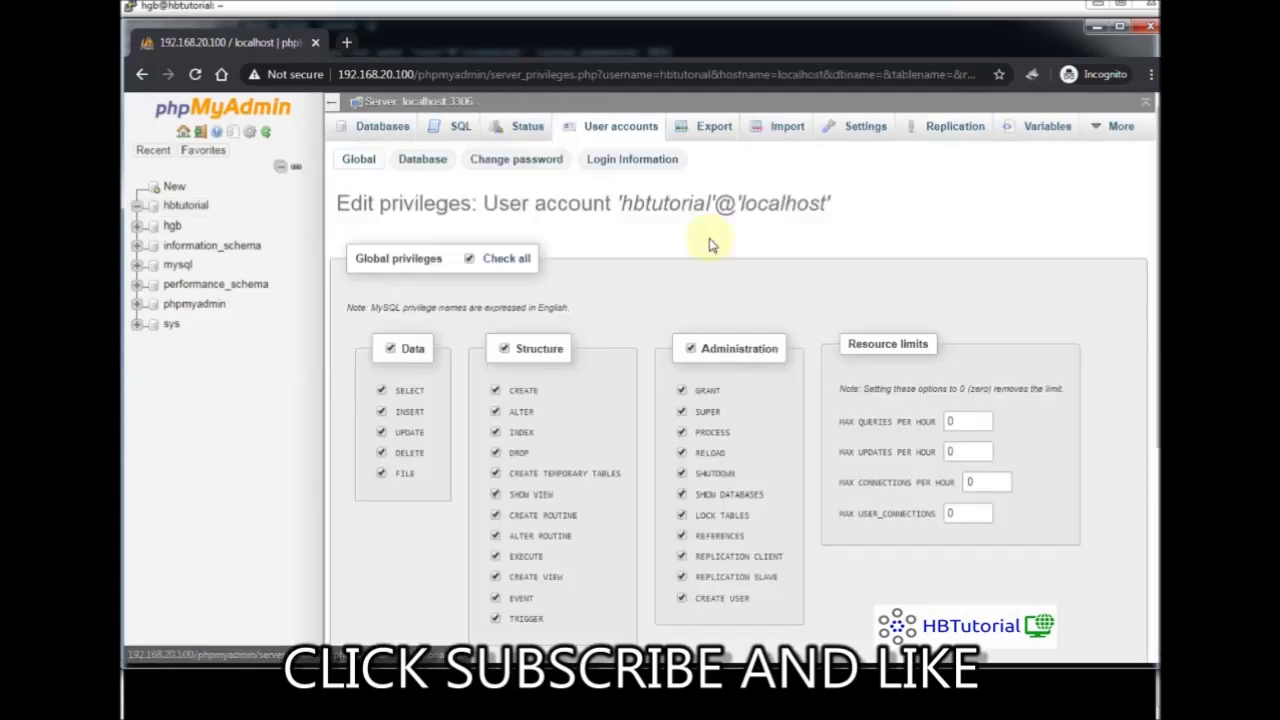
scroll(759, 436, "down", 3)
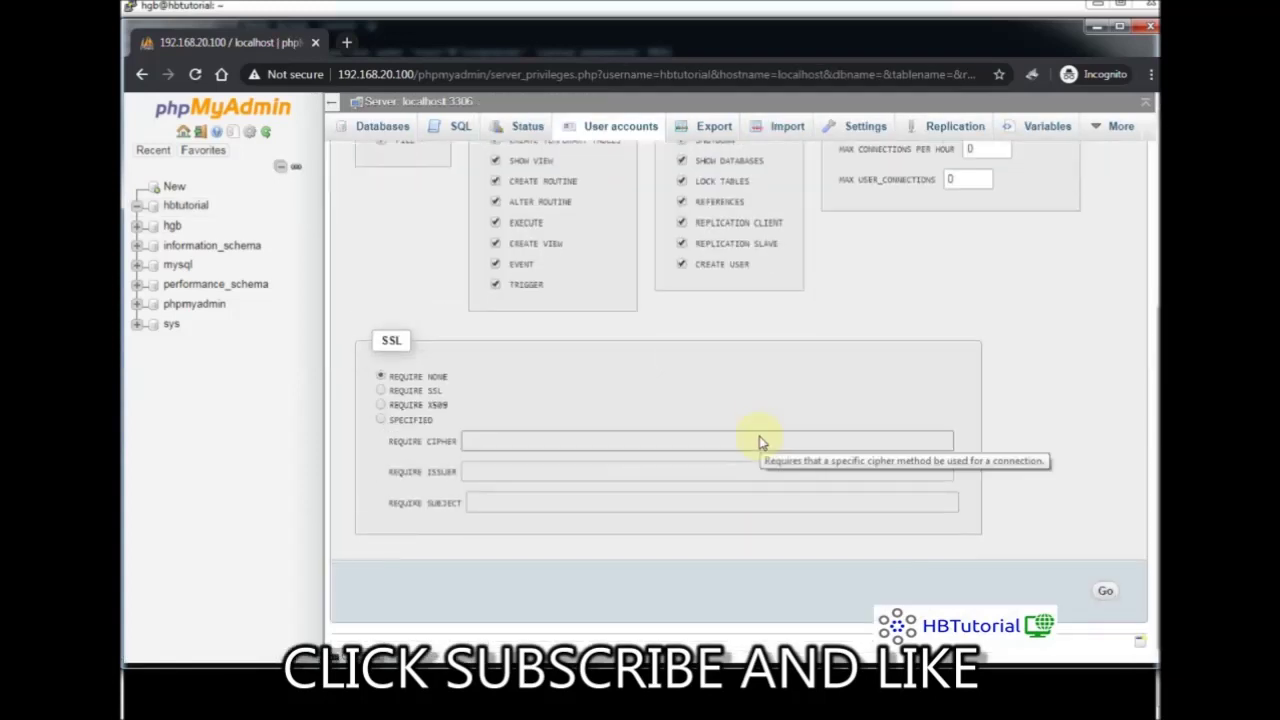
scroll(759, 442, "up", 5)
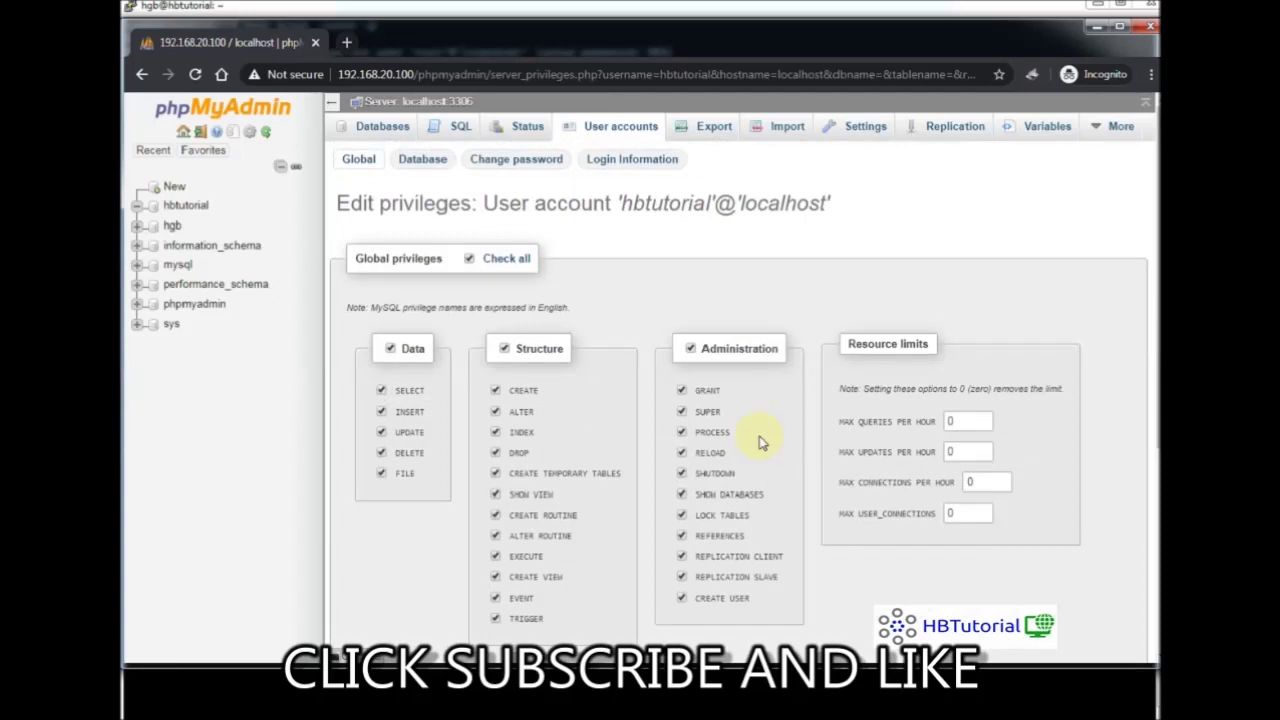
left_click(424, 170)
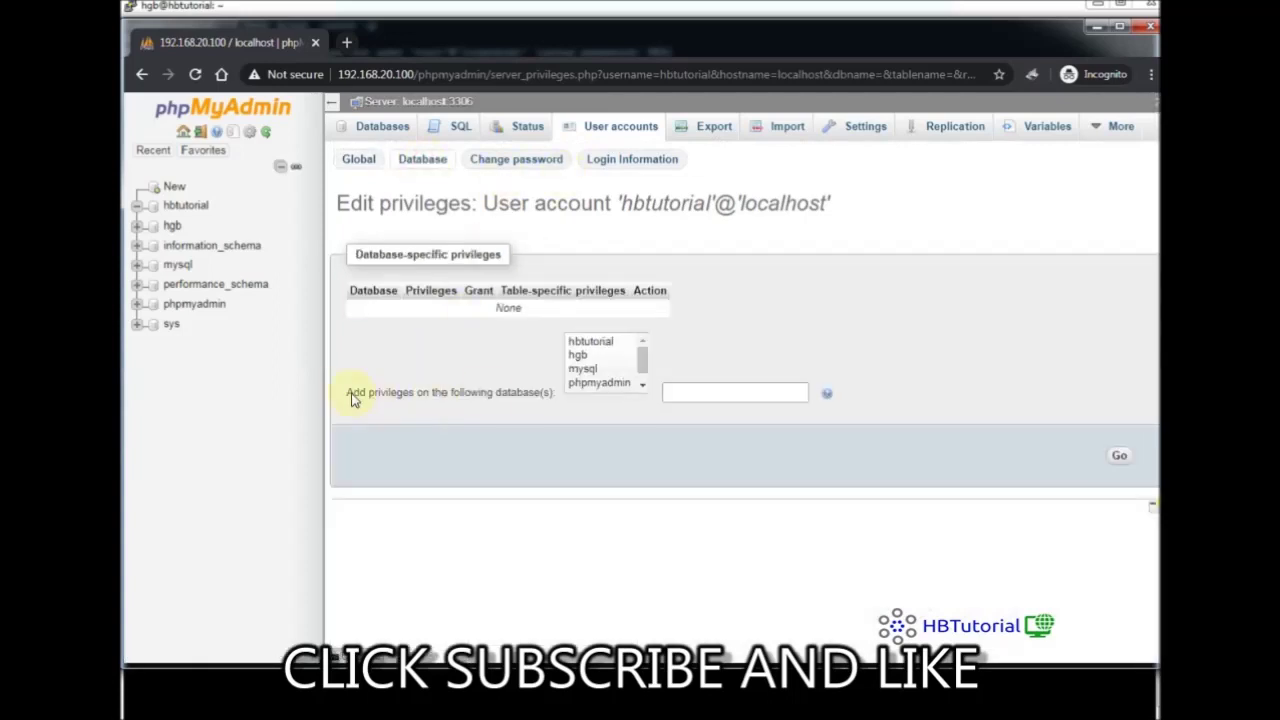
Choose the hbtutorial database, load its privilege settings, then log out.
left_click_drag(352, 399, 563, 391)
scroll(640, 363, "down", 1)
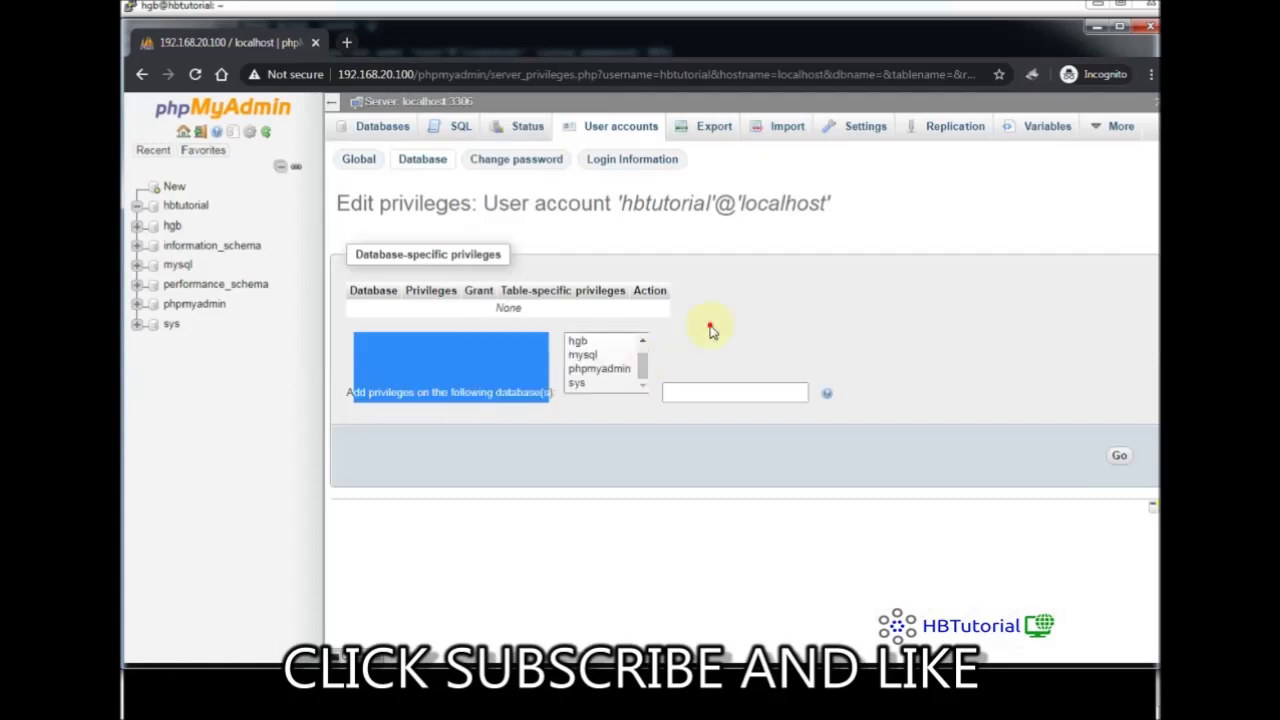
left_click(711, 331)
left_click(583, 356)
scroll(585, 355, "up", 1)
left_click(585, 341)
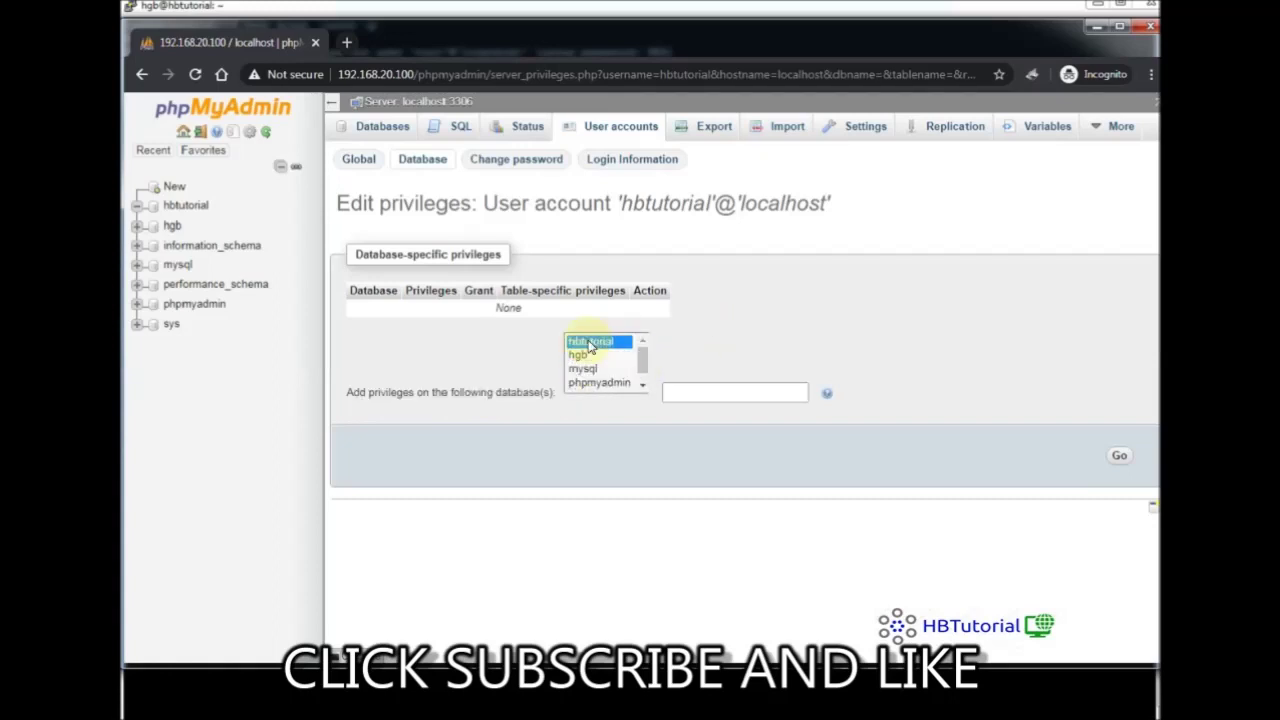
left_click(1121, 456)
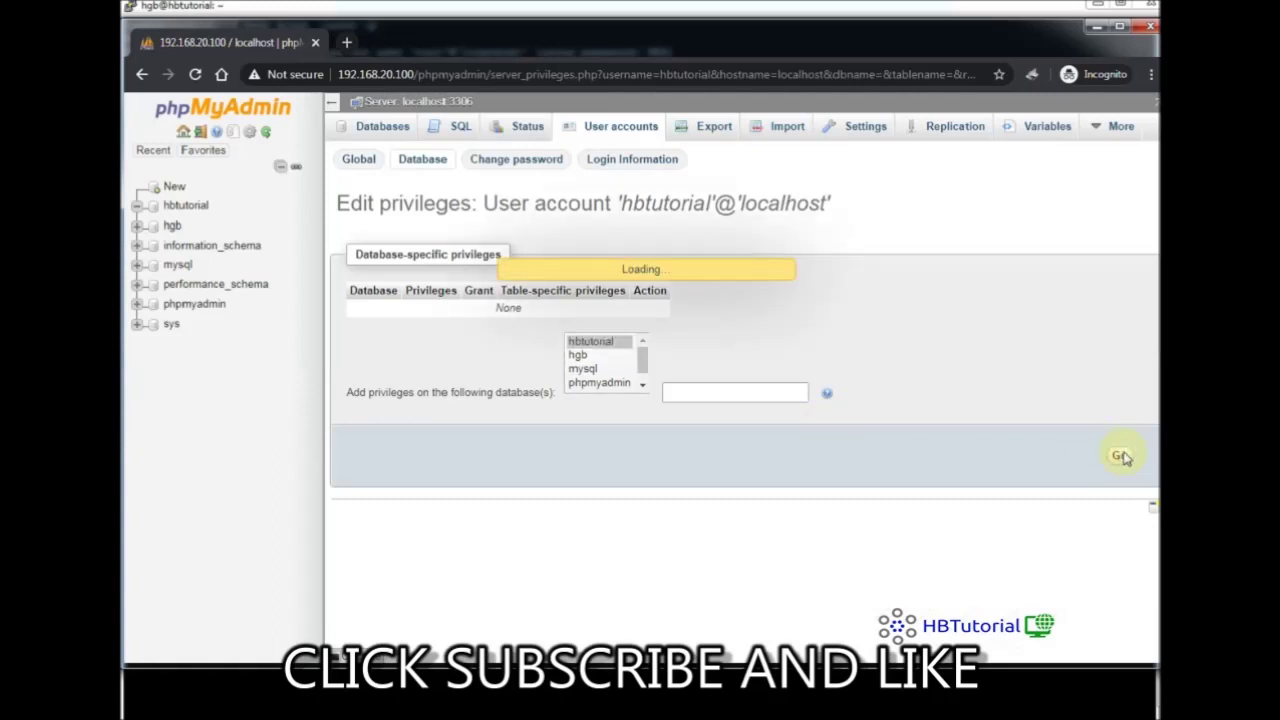
scroll(757, 363, "down", 2)
scroll(757, 363, "up", 2)
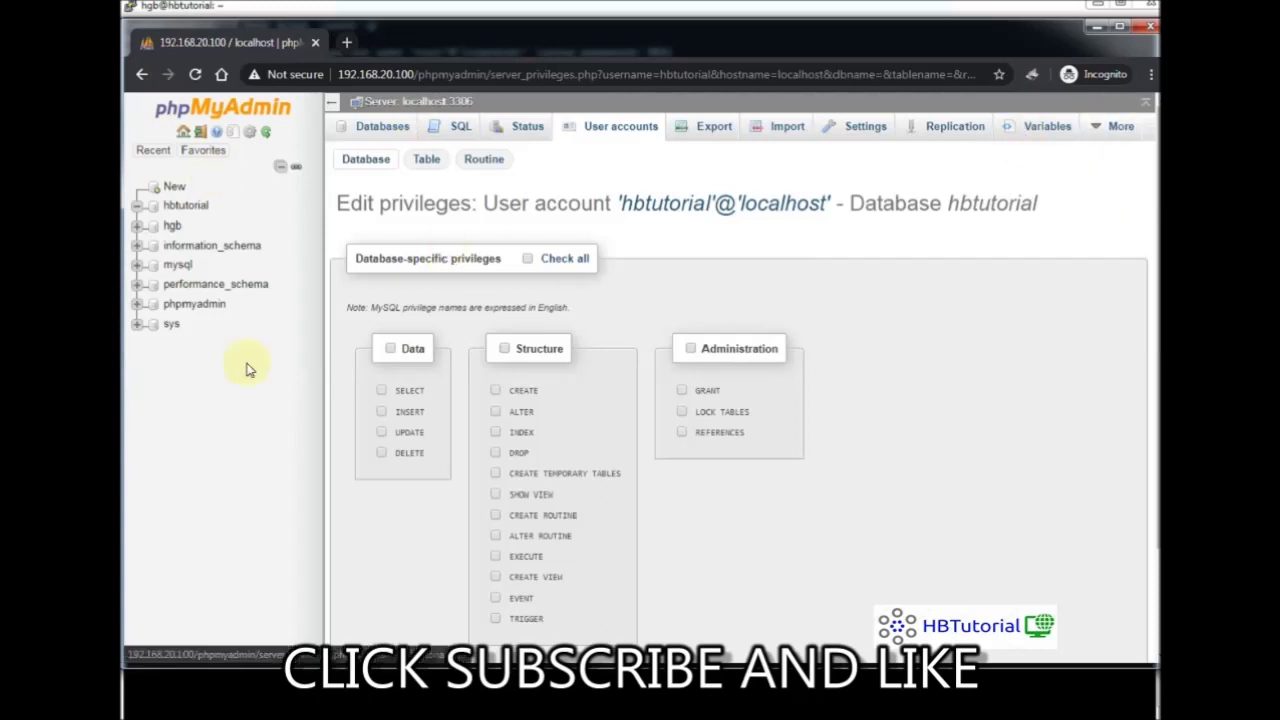
left_click(201, 132)
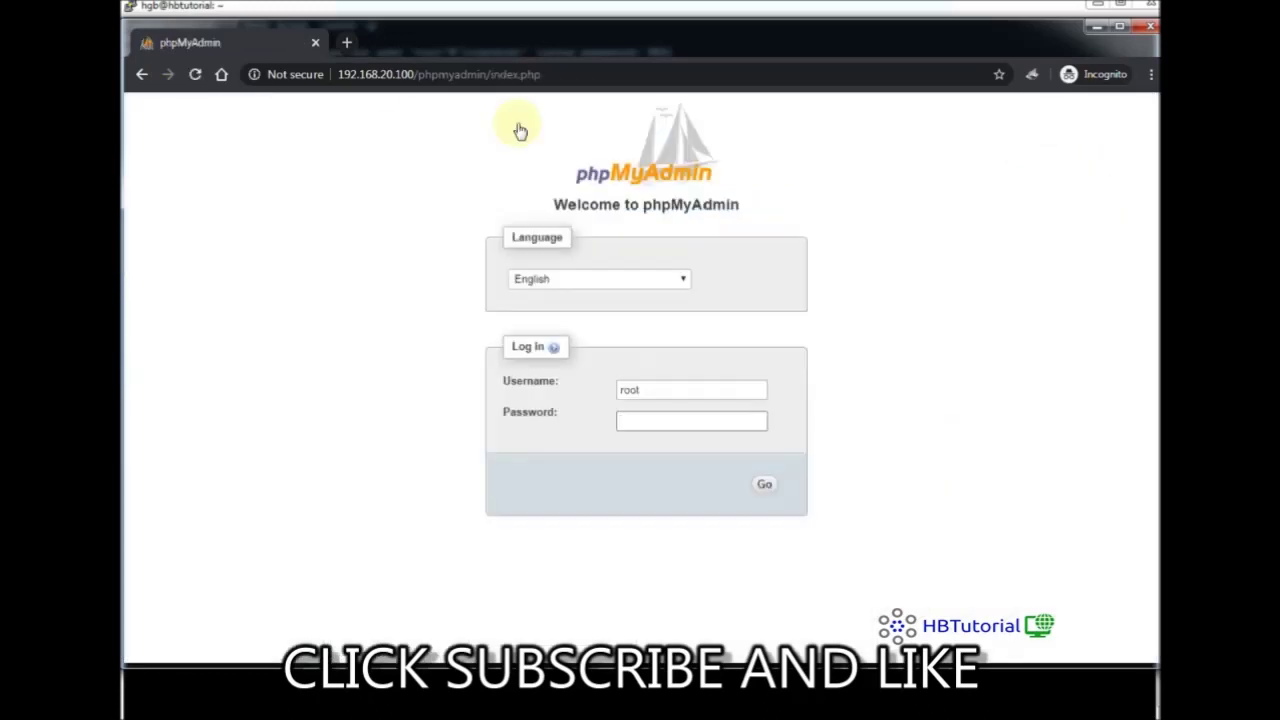
Change the address to 192.168.20.100:8089 and load the page.
left_click_drag(416, 74, 455, 74)
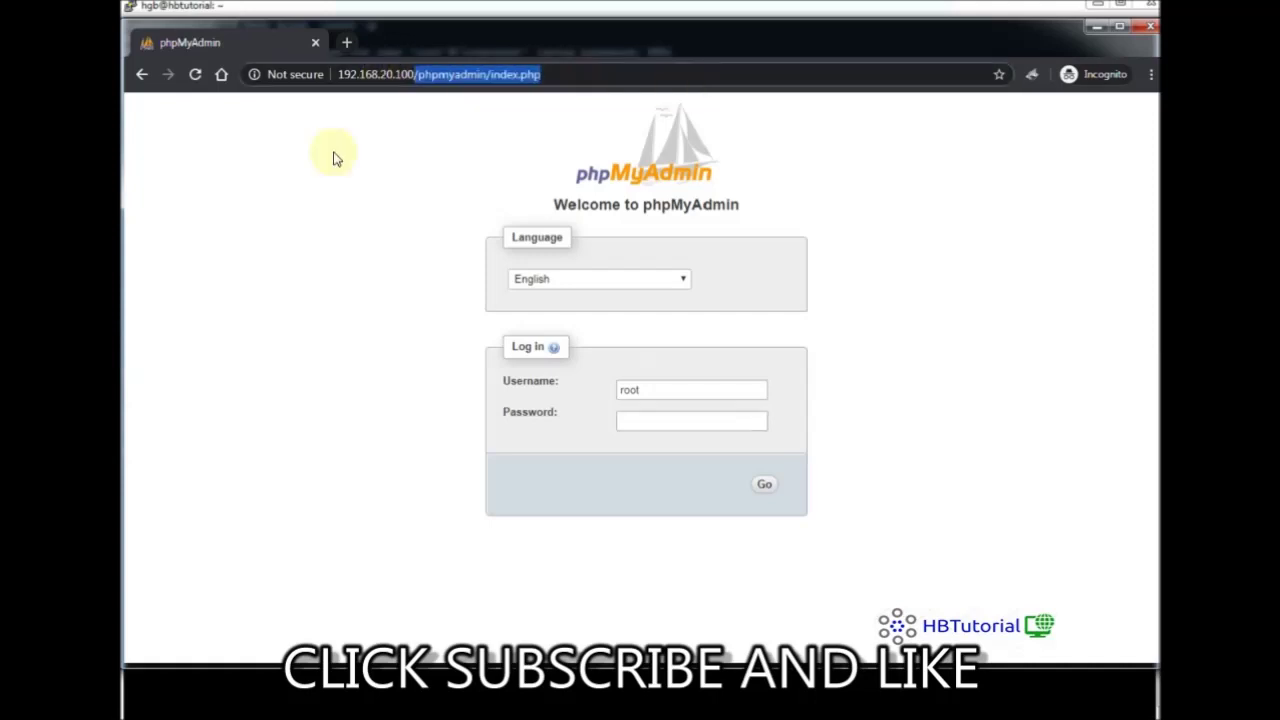
left_click(436, 76)
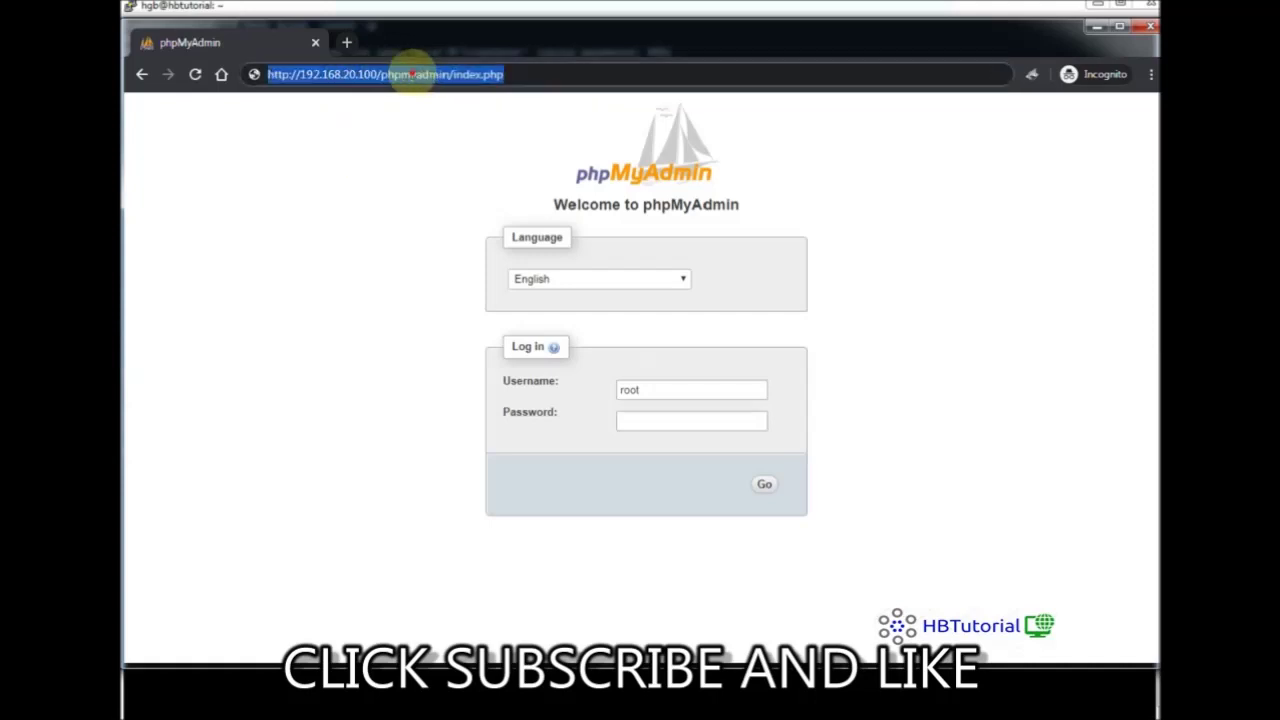
left_click(404, 74)
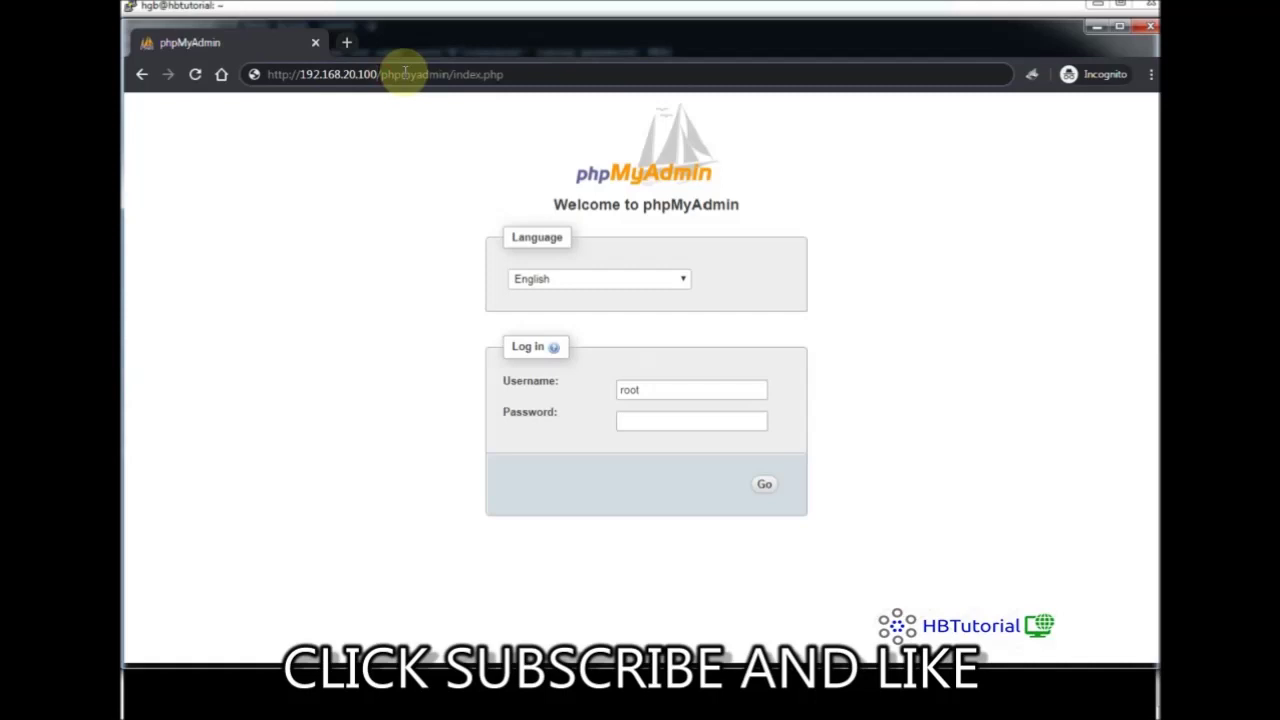
type(":8081")
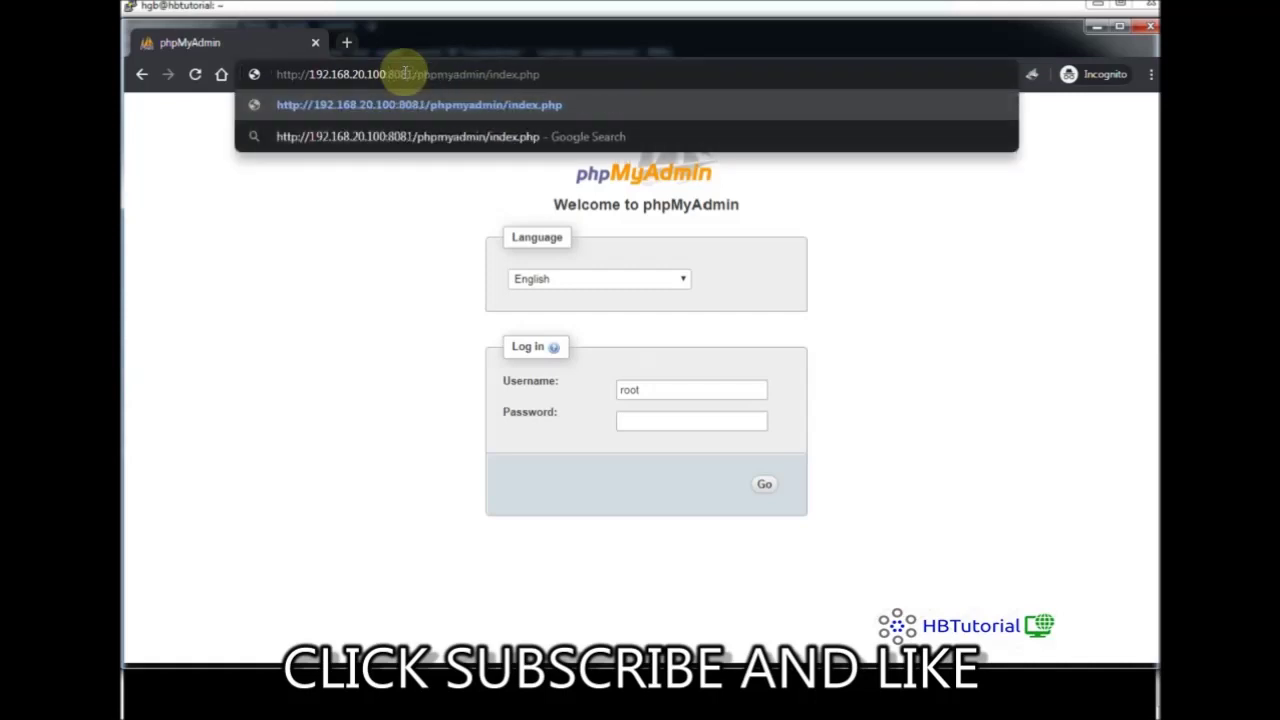
key("BackSpace")
type("9")
key("Return")
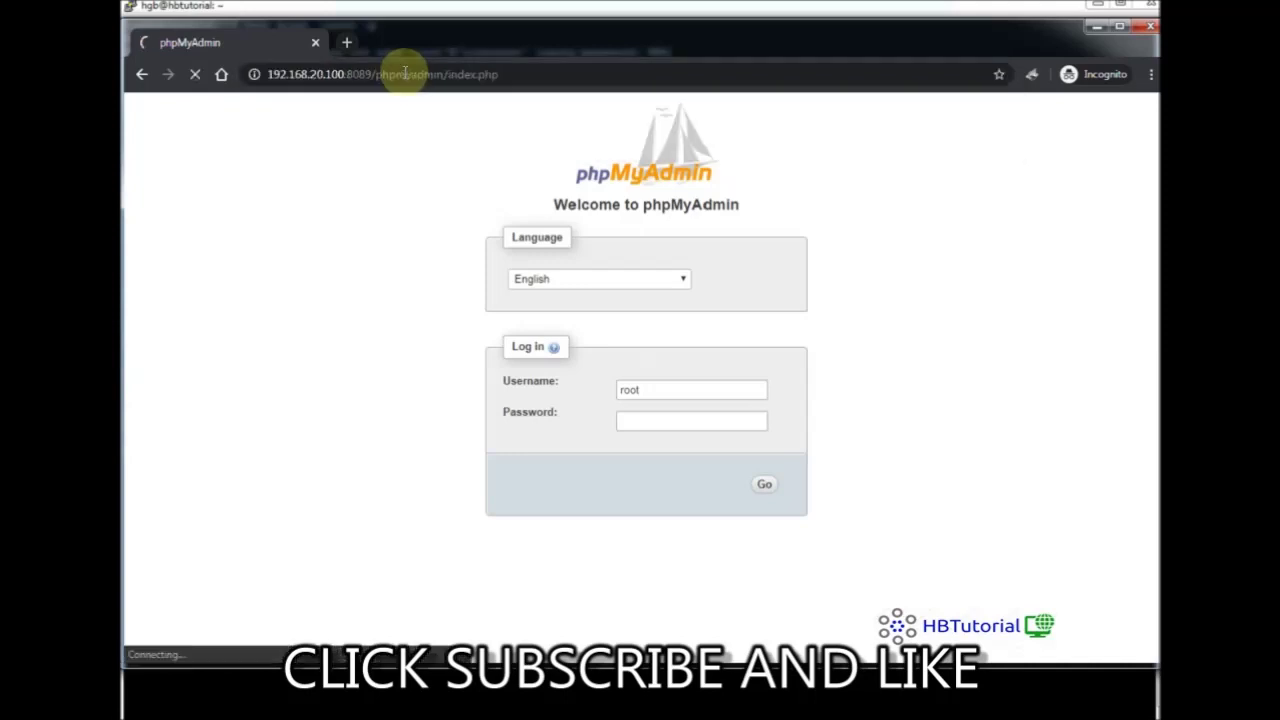
left_click_drag(652, 74, 372, 237)
key("Return")
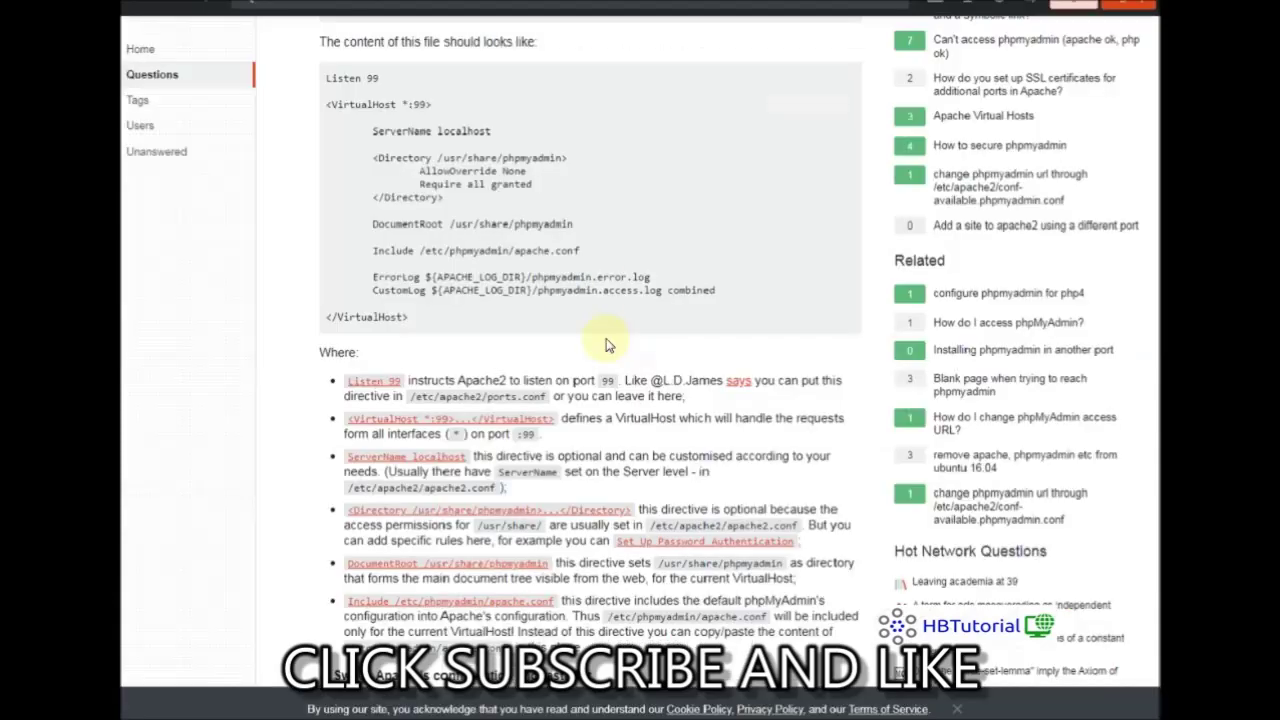
Copy the sudo nano /etc/apache2/sites-available/phpmyadmin.conf command from the Ask Ubuntu answer.
scroll(594, 290, "up", 10)
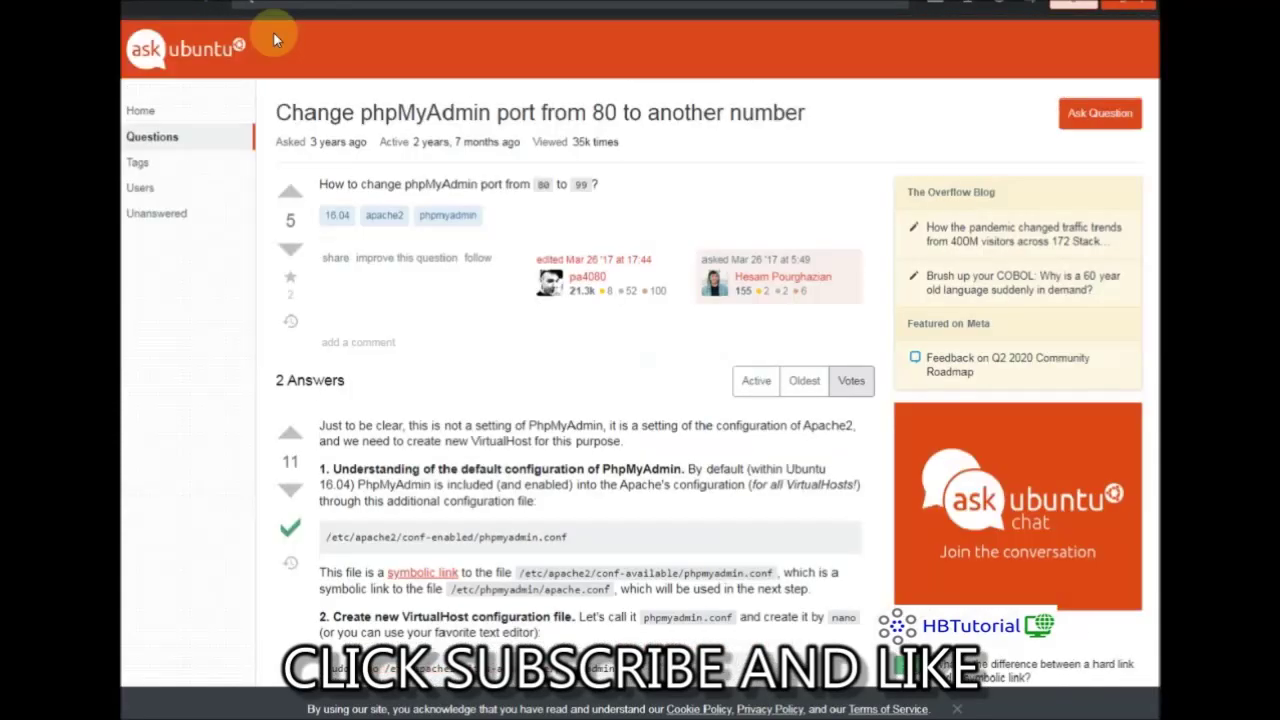
scroll(276, 38, "down", 3)
scroll(284, 117, "up", 3)
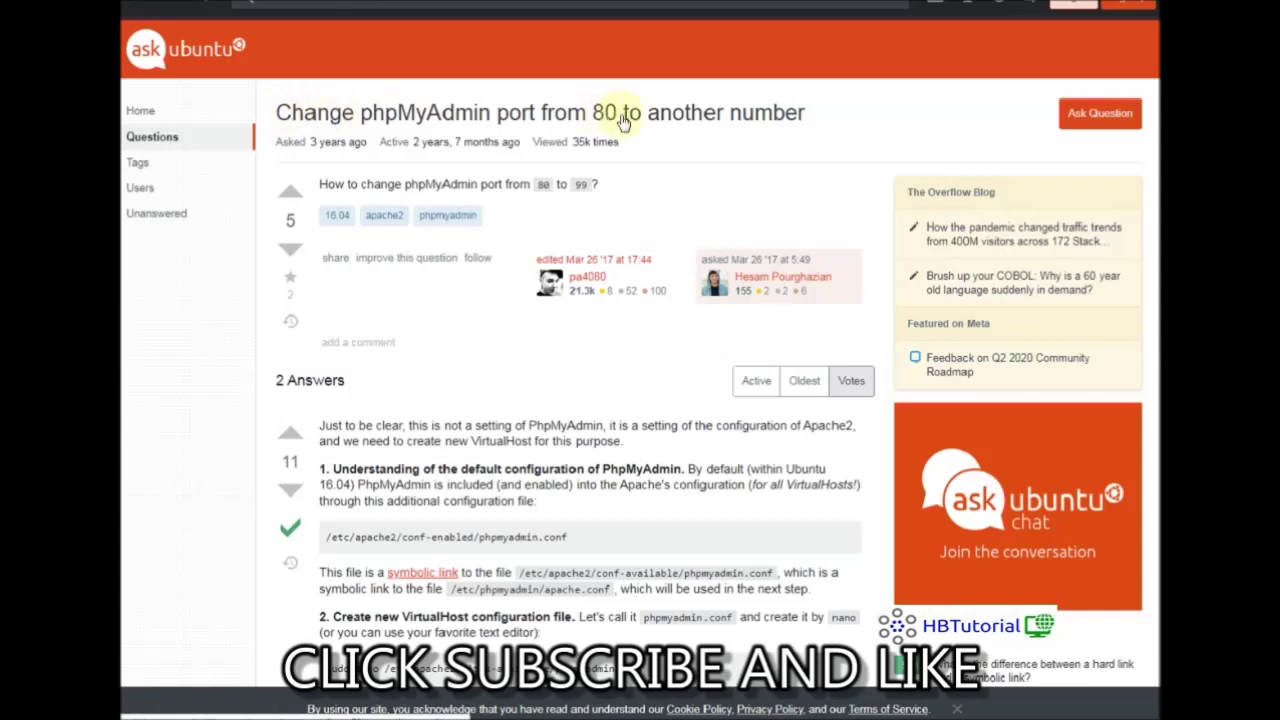
scroll(651, 451, "down", 5)
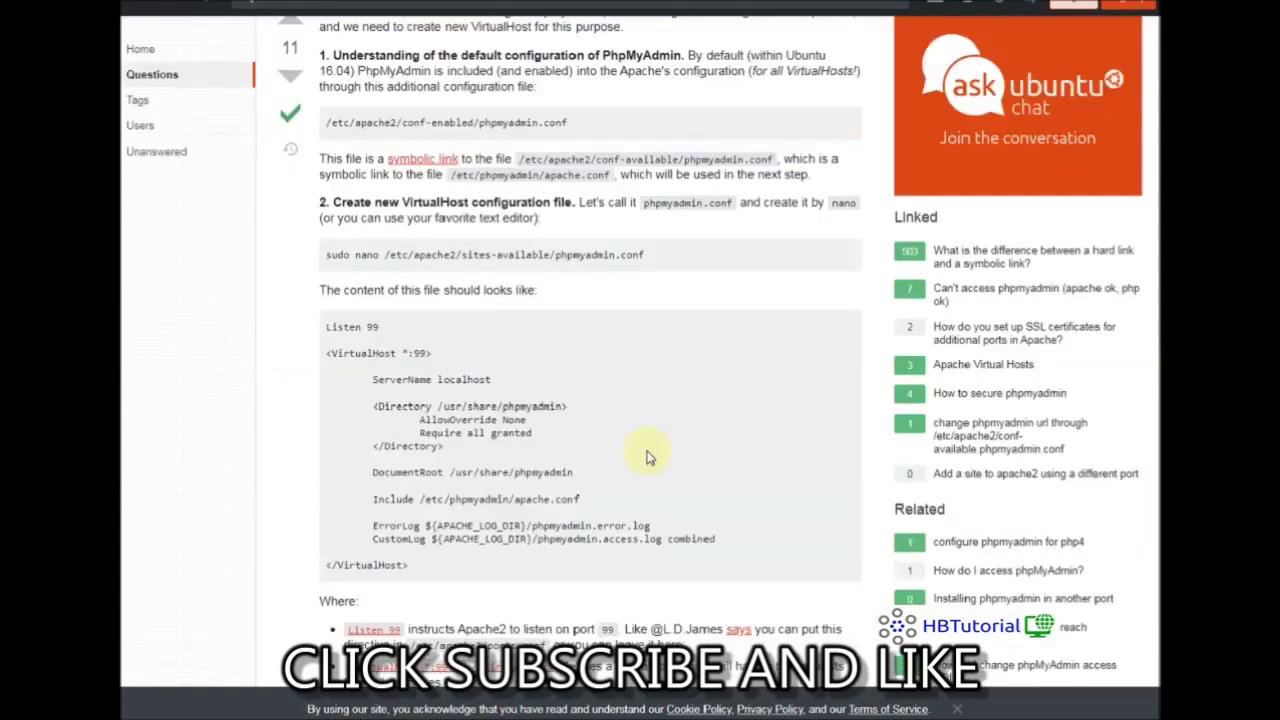
triple_click(558, 256)
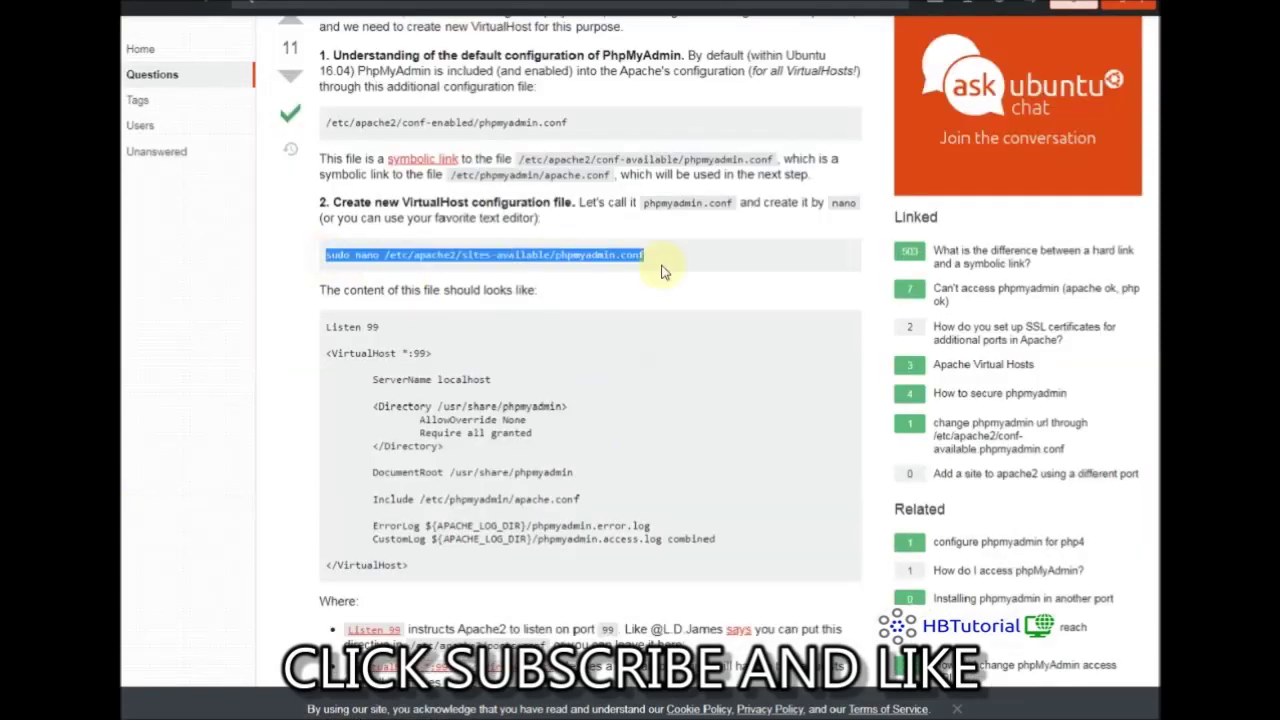
right_click(652, 266)
left_click(700, 268)
Quit MySQL in PuTTY and paste the nano command at the shell prompt.
key("alt+Tab")
type("quit")
key("Return")
type("sudo")
key("BackSpace")
key("BackSpace")
key("BackSpace")
key("BackSpace")
key("BackSpace")
right_click(347, 480)
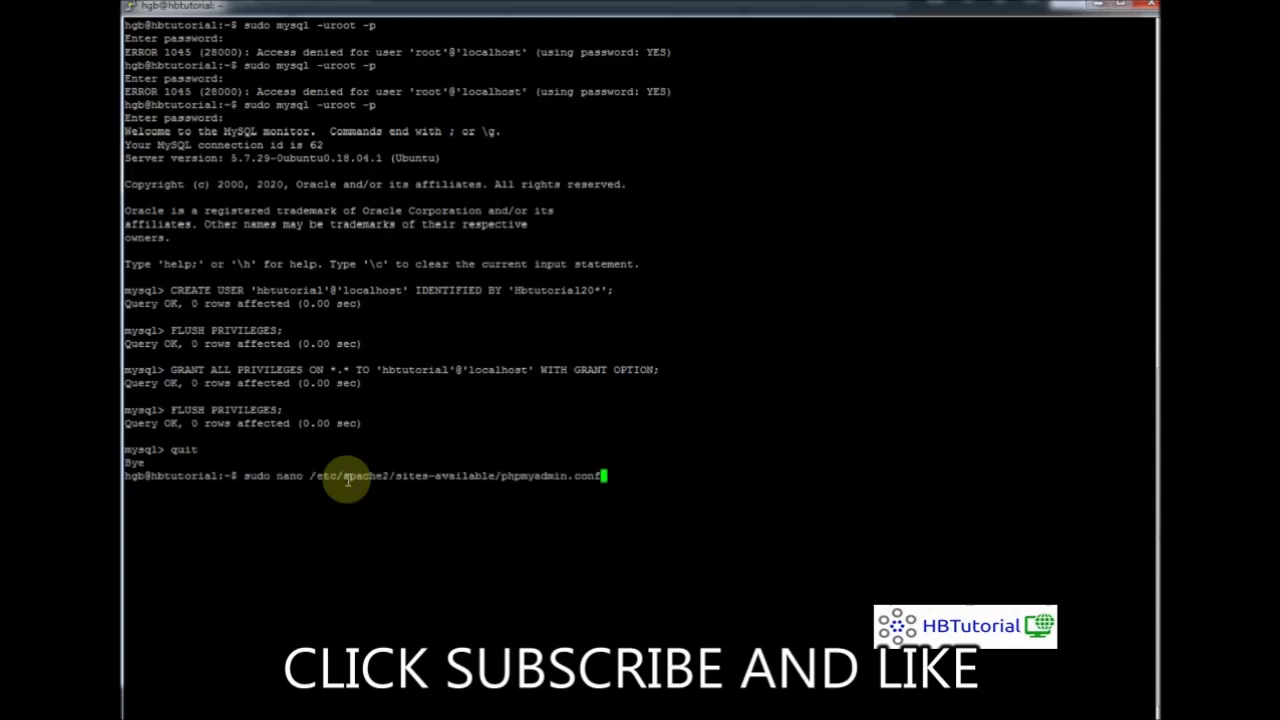
Open nano on /etc/apache2/sites-available/newportphpmyadmin.conf instead of phpmyadmin.conf.
key("Left")
key("Left")
key("Left")
key("Left")
key("Left")
key("Left")
key("Left")
type("newport")
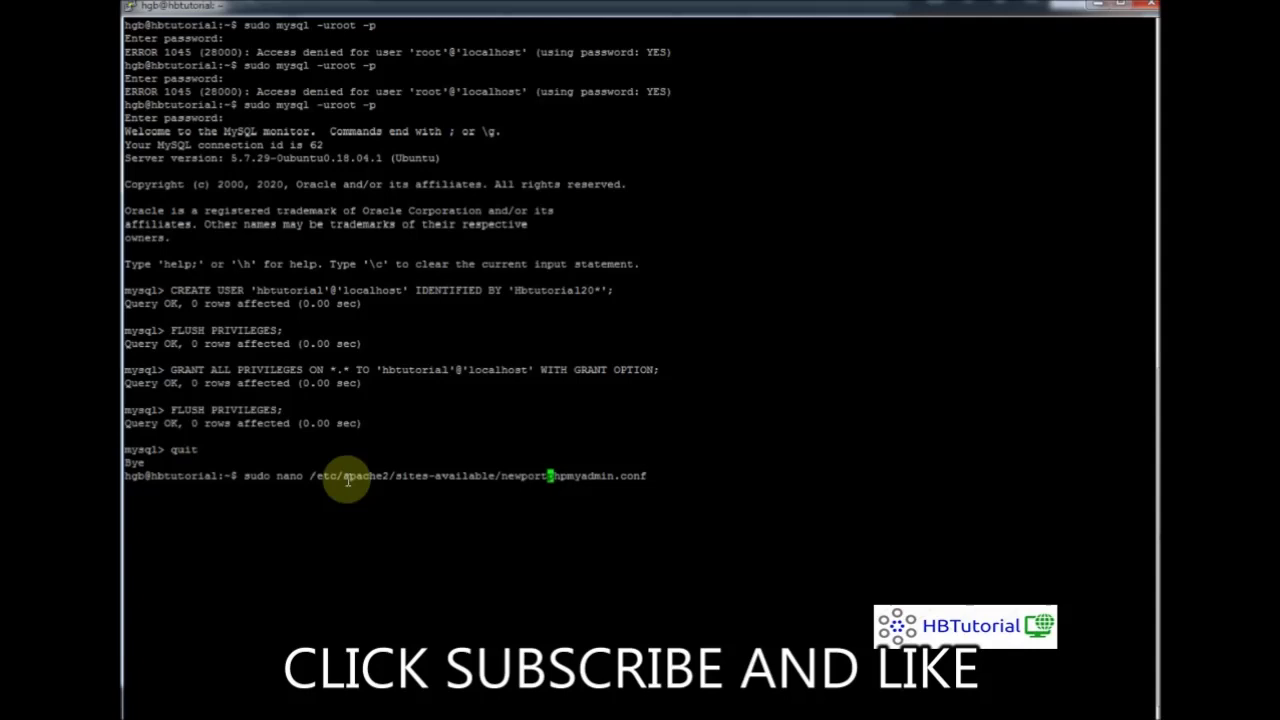
key("Return")
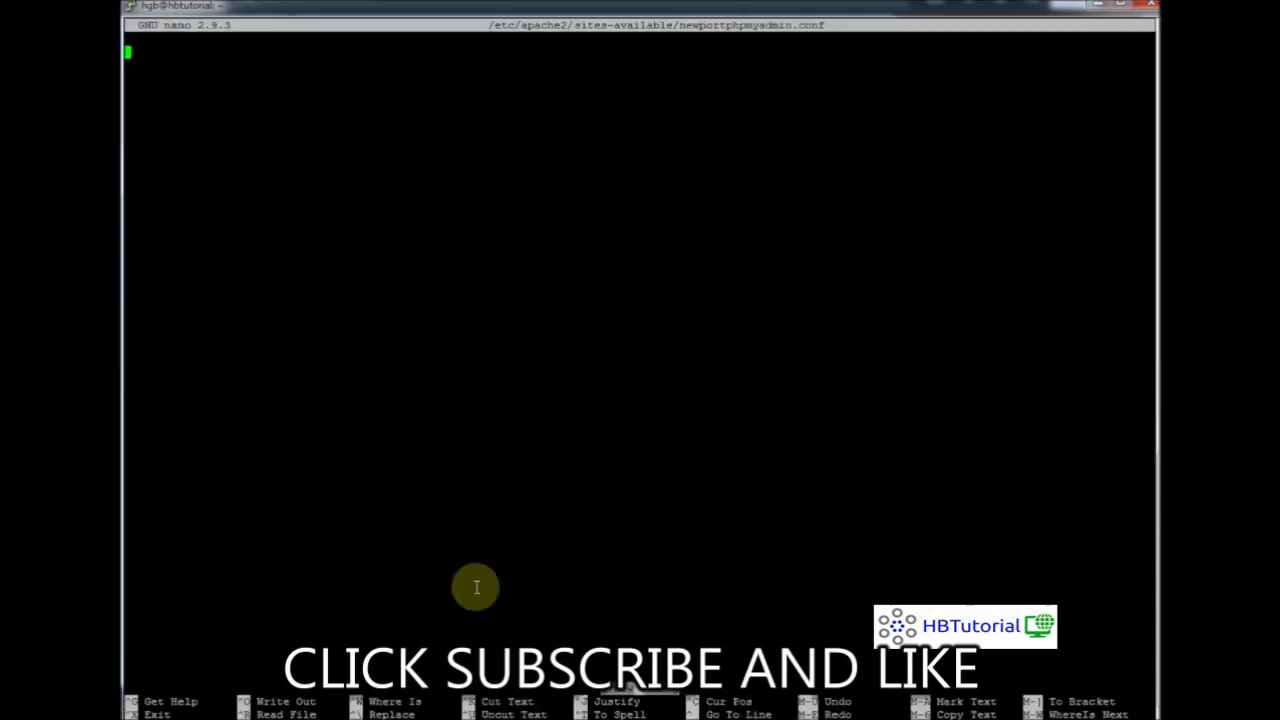
Copy the VirtualHost config block from Ask Ubuntu and paste it into the new file.
mouse_move(507, 705)
left_click(590, 625)
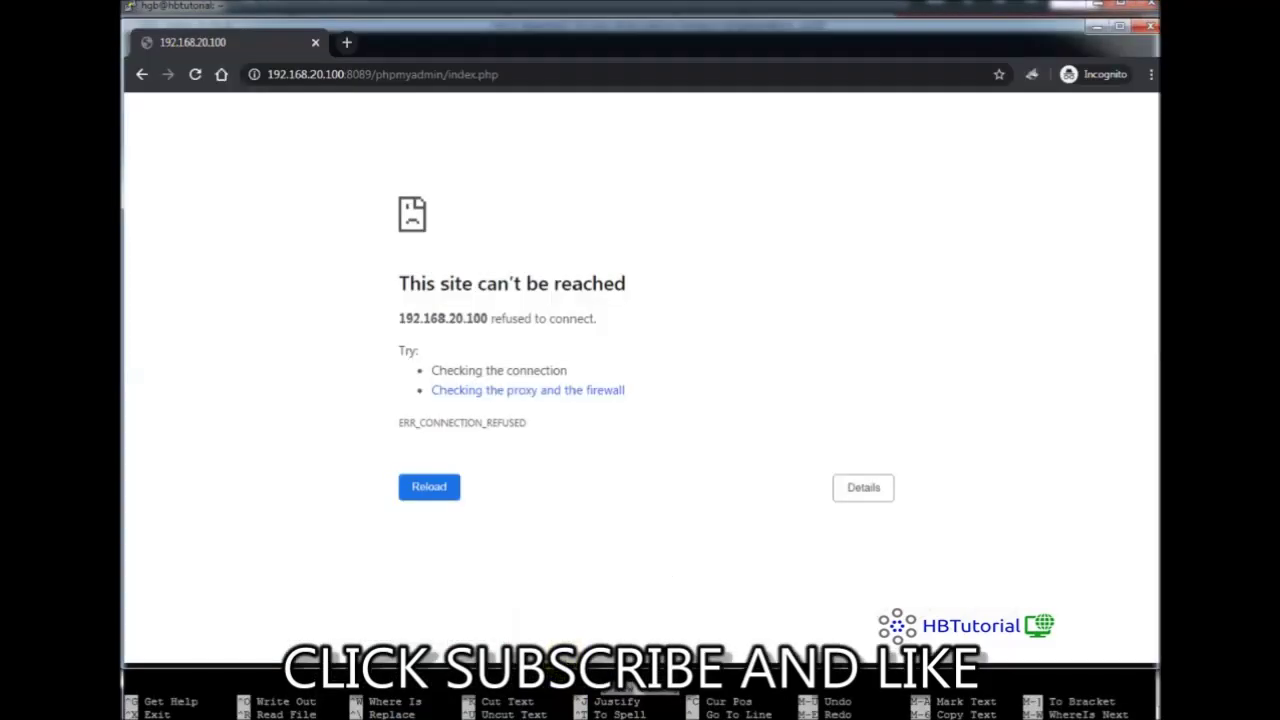
left_click(424, 637)
left_click(325, 327)
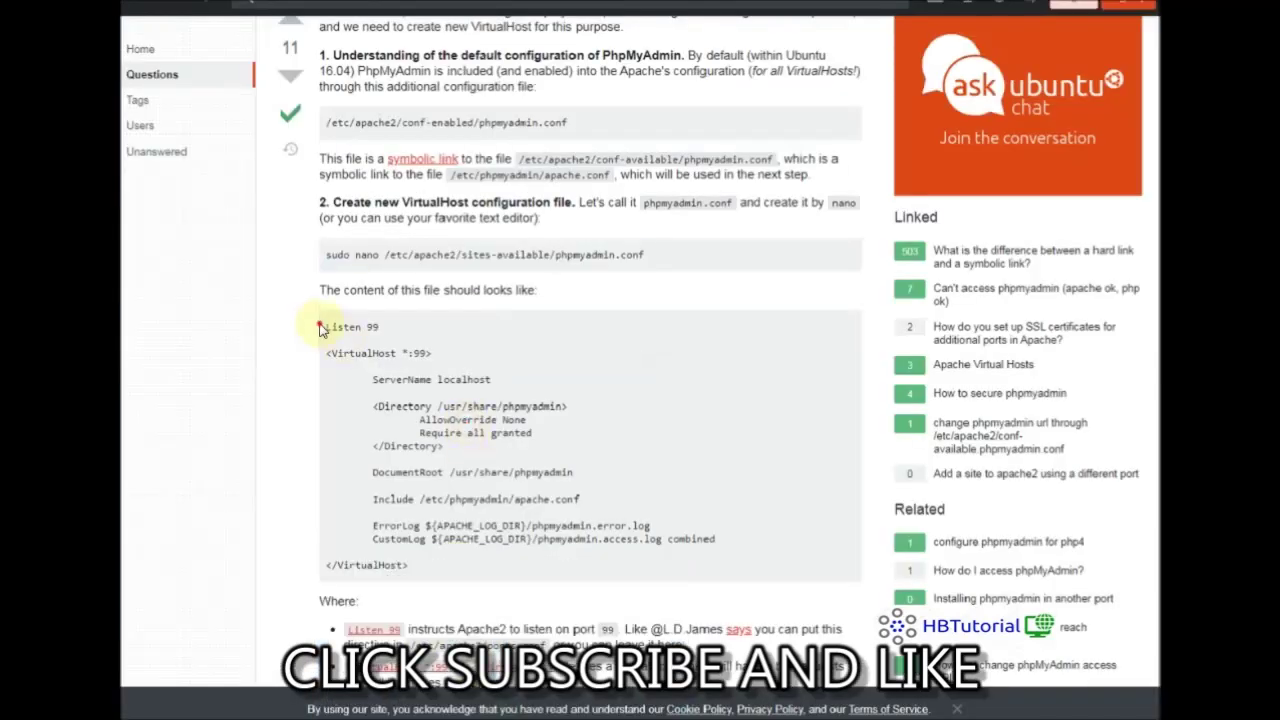
left_click_drag(548, 447, 410, 566)
right_click(403, 394)
left_click(421, 408)
key("alt+Tab")
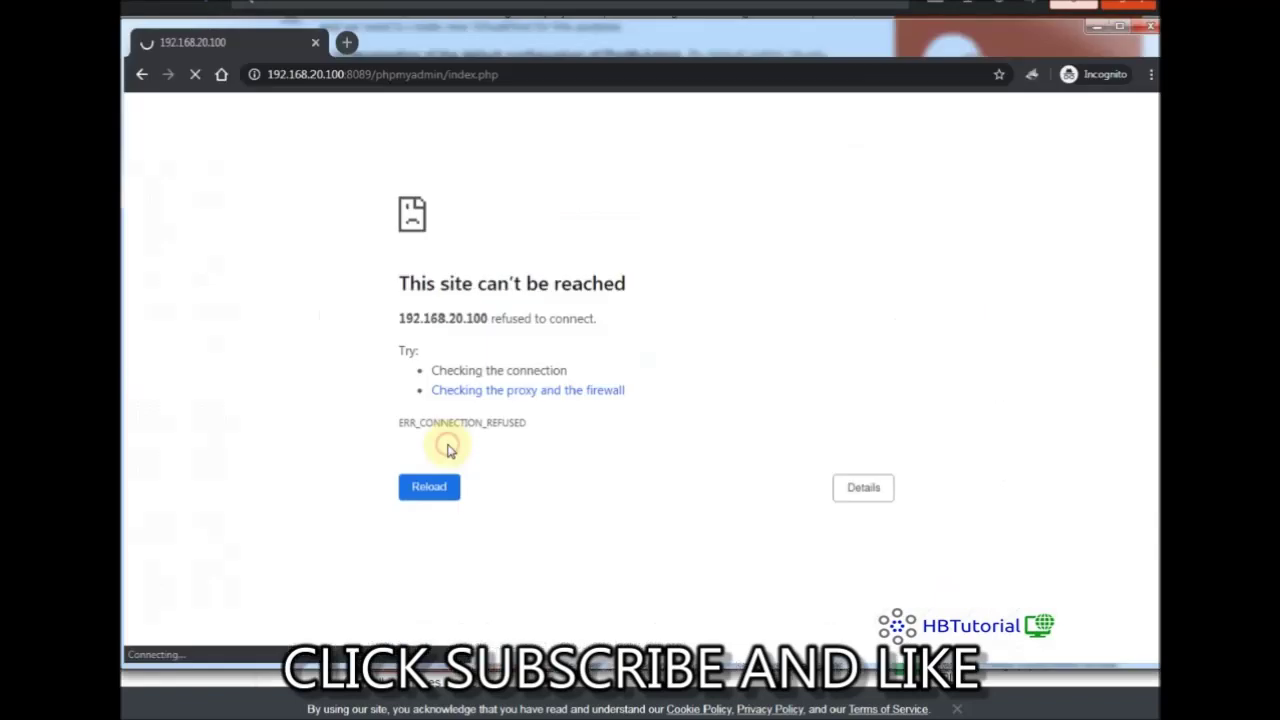
key("alt+Tab")
right_click(438, 223)
Change Listen and the VirtualHost port to 8089, then save and exit nano.
key("Up")
key("Up")
key("Up")
key("Up")
key("Up")
key("Up")
key("Up")
key("Up")
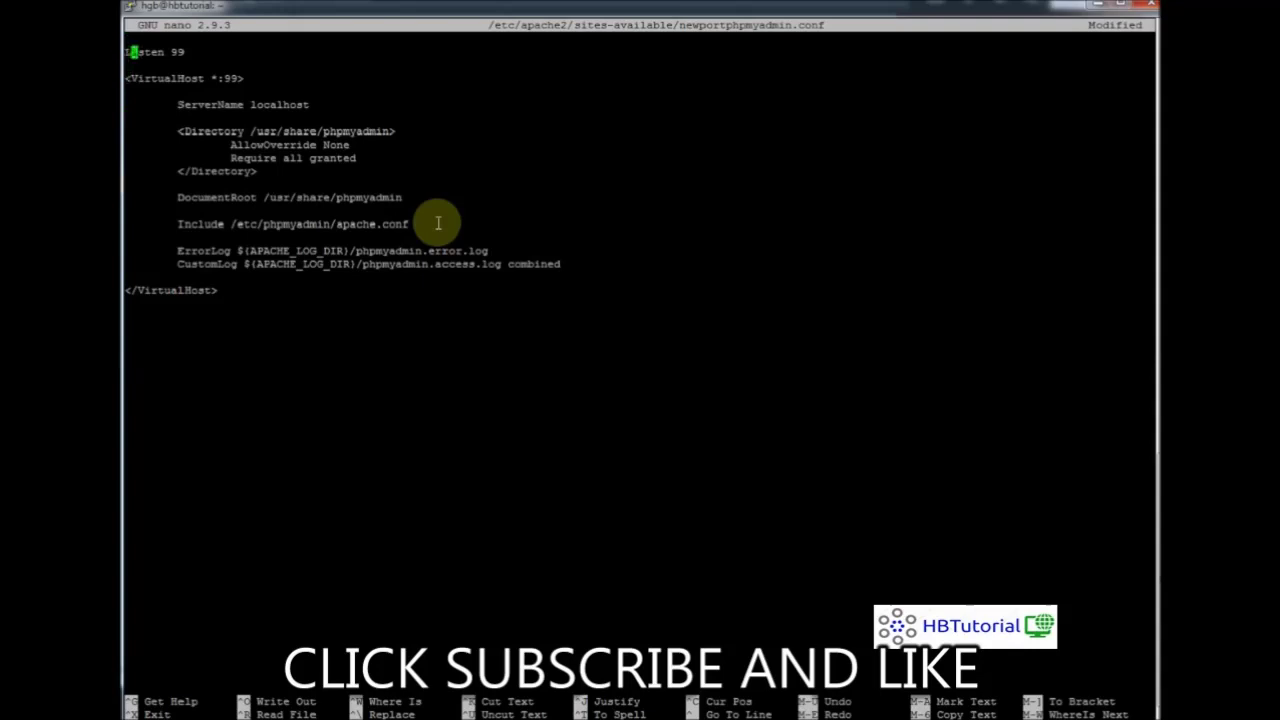
key("Right")
key("Right")
key("Right")
type("8089")
key("Down")
key("Down")
key("Right")
key("Right")
key("Right")
key("Right")
key("Right")
key("Right")
type("8090")
key("BackSpace")
key("BackSpace")
type("89")
key("ctrl+x")
key("y")
key("Return")
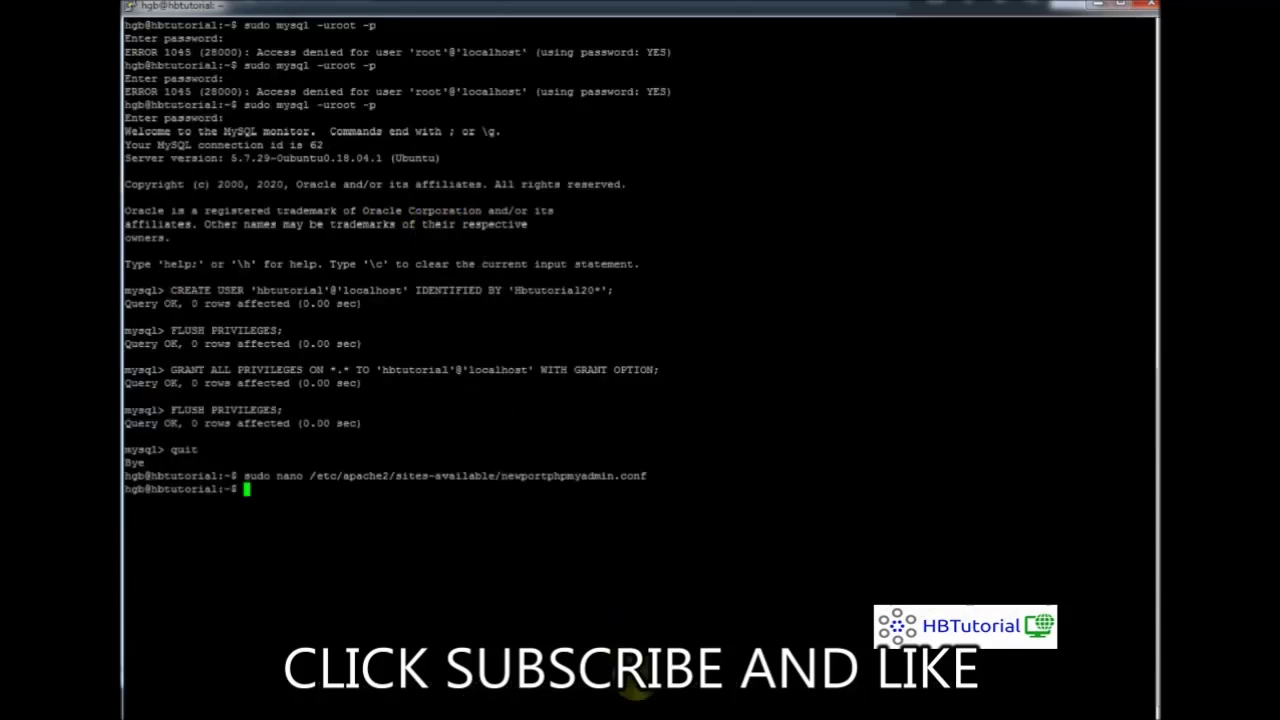
Return to the Ask Ubuntu answer in Chrome and scroll down.
mouse_move(510, 705)
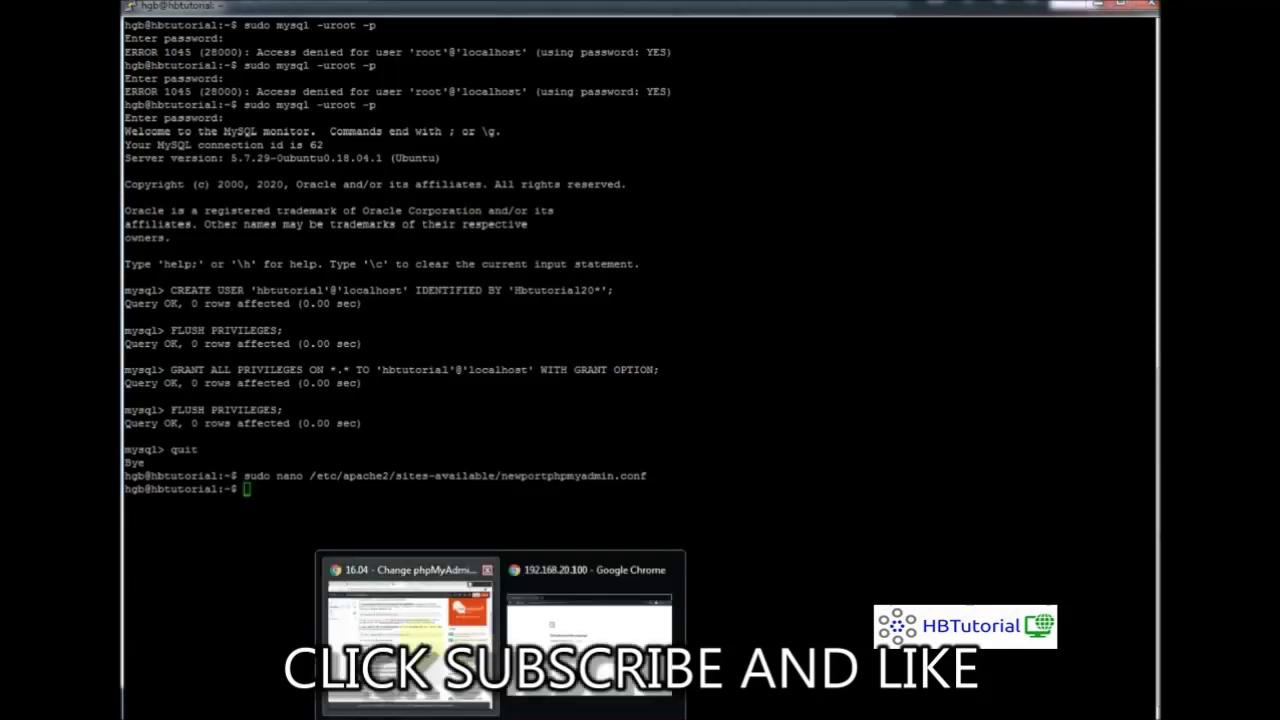
left_click(417, 614)
left_click(624, 440)
scroll(624, 435, "down", 4)
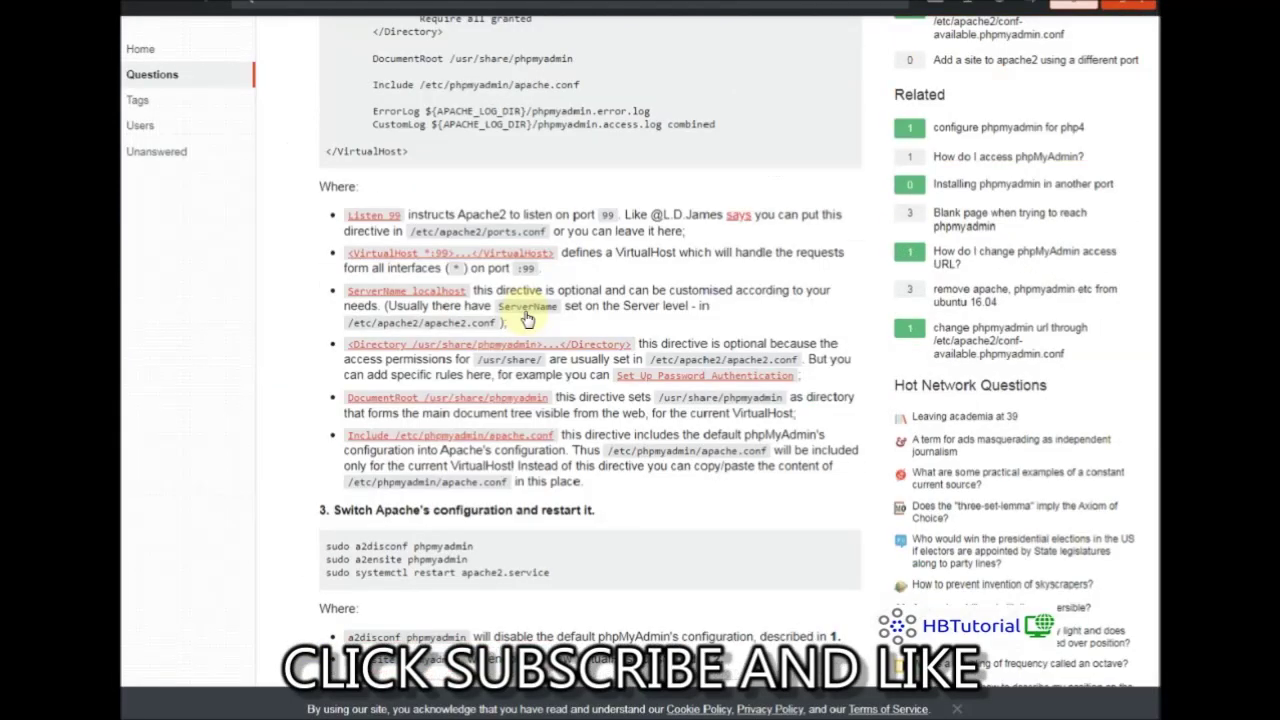
Reopen newportphpmyadmin.conf to verify port 8089, then clear the stray pasted errors.
key("alt+Tab")
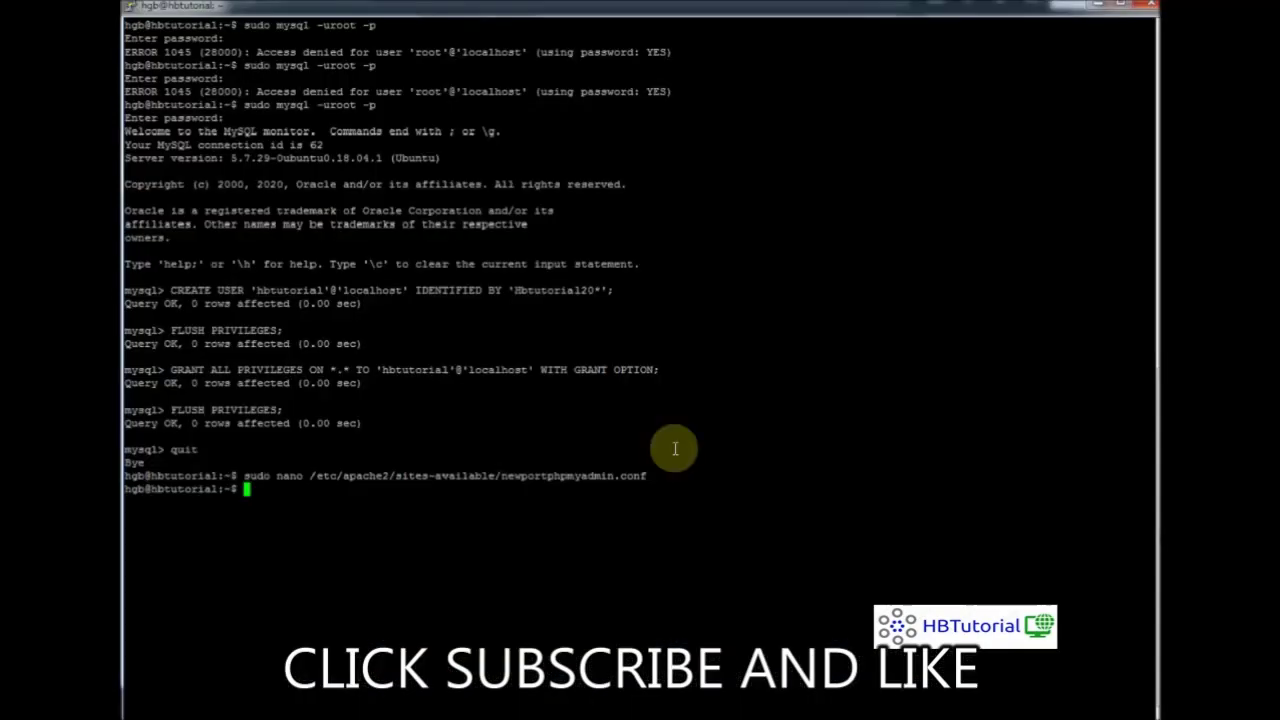
key("Up")
key("Return")
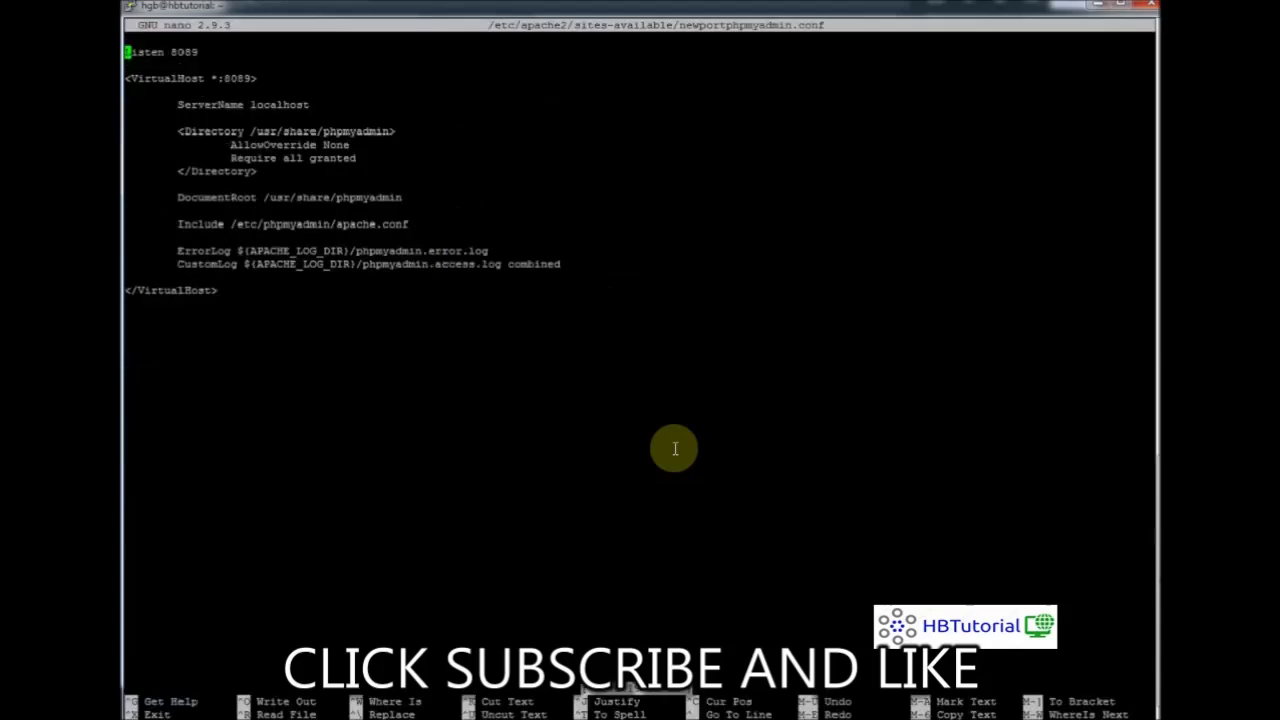
key("ctrl+x")
right_click(620, 540)
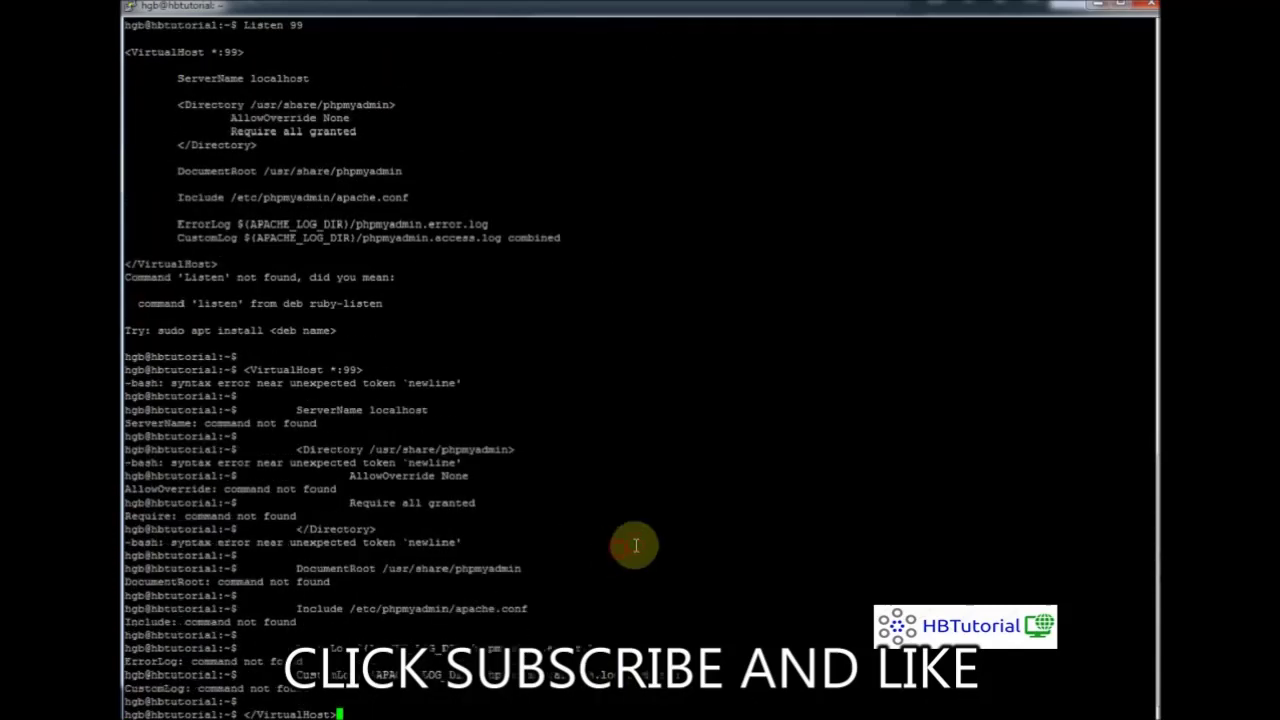
key("BackSpace")
key("BackSpace")
key("BackSpace")
key("BackSpace")
key("BackSpace")
type("lear")
key("Return")
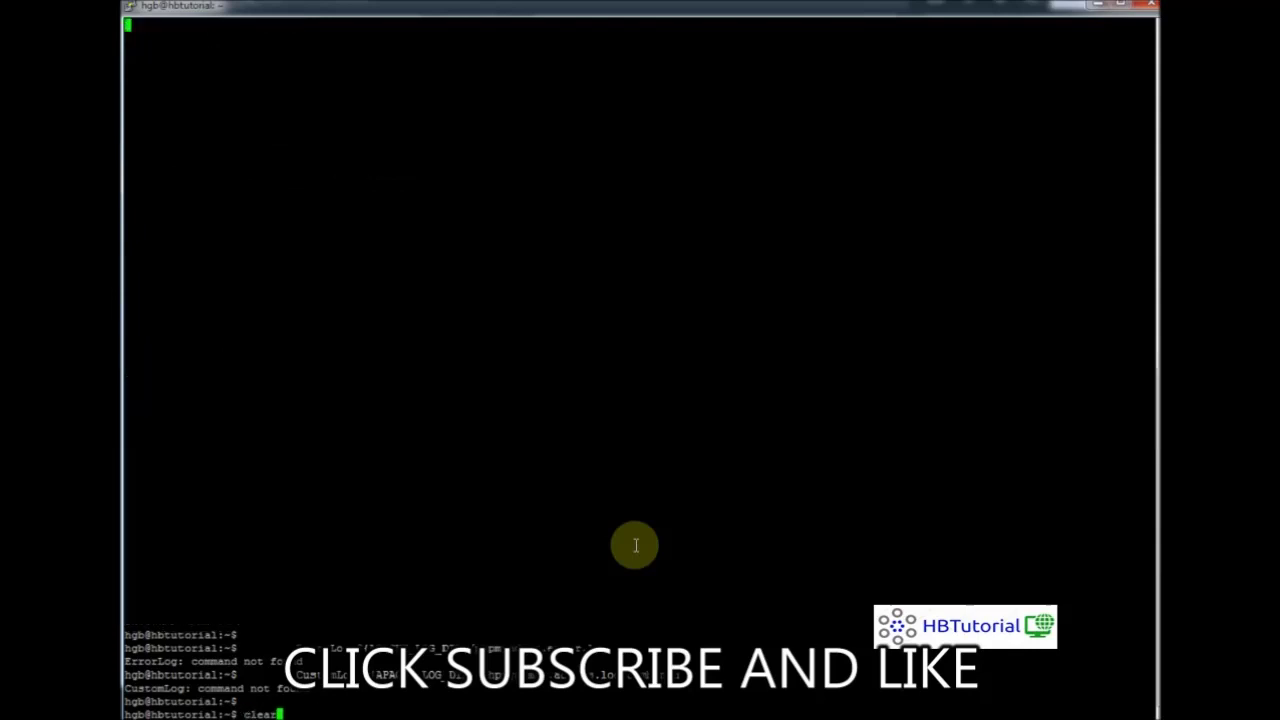
Select the a2disconf command in the Ask Ubuntu answer.
key("alt+Tab")
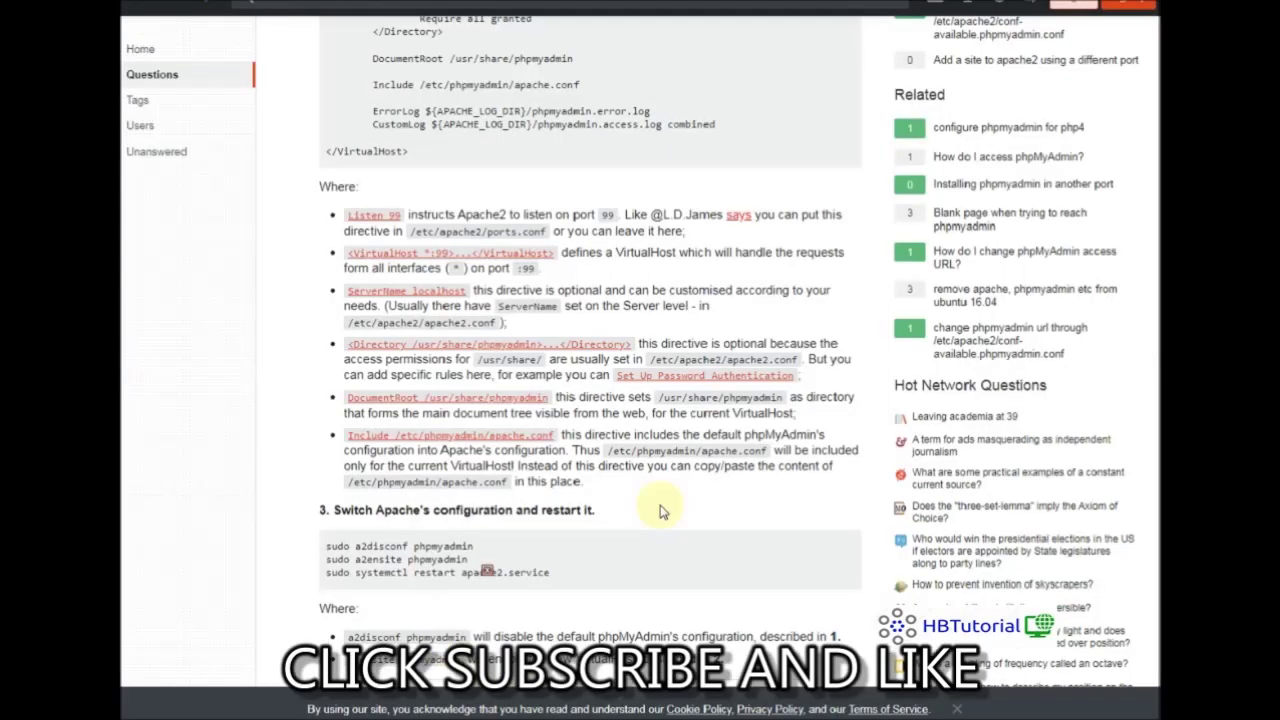
scroll(157, 357, "down", 3)
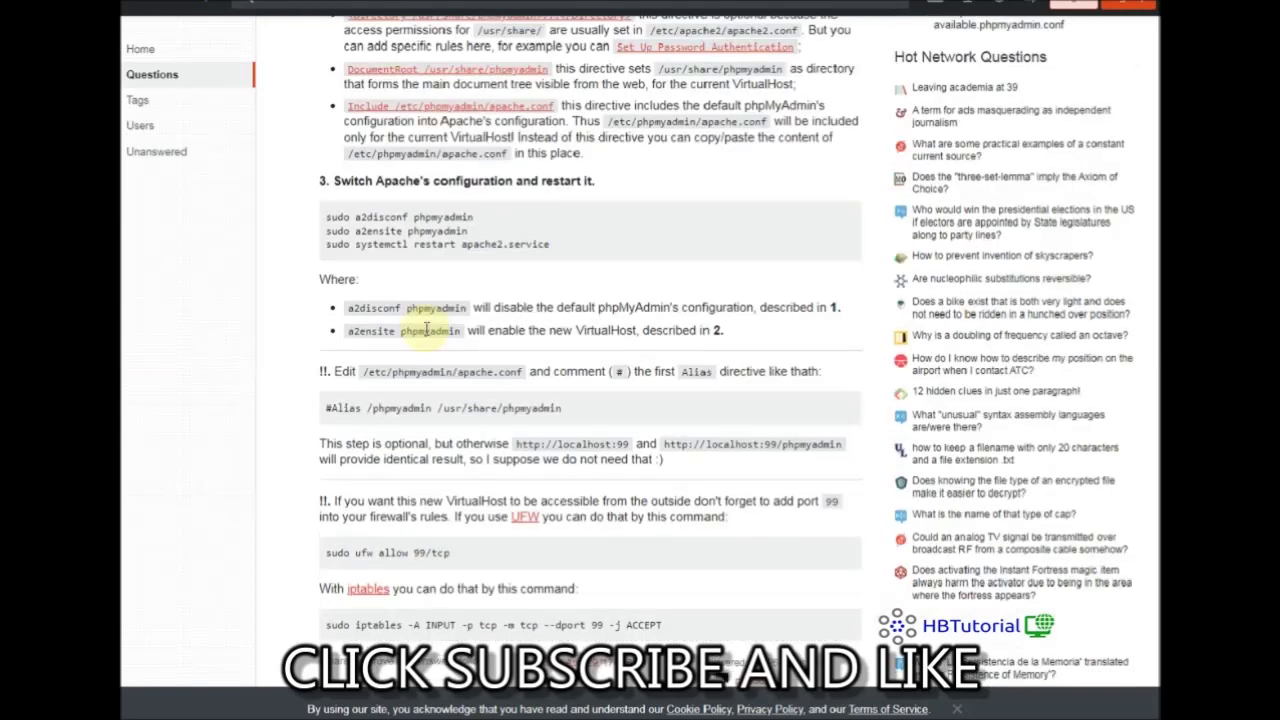
left_click_drag(368, 214, 345, 15)
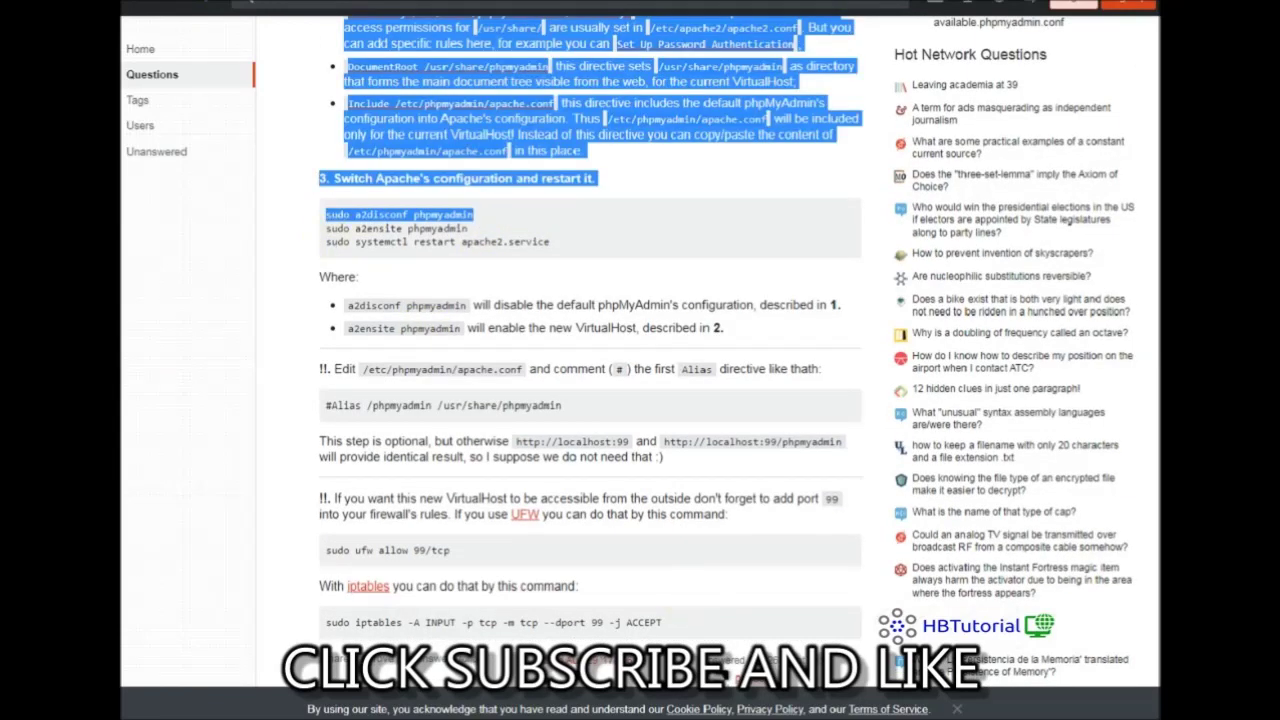
key("alt+Tab")
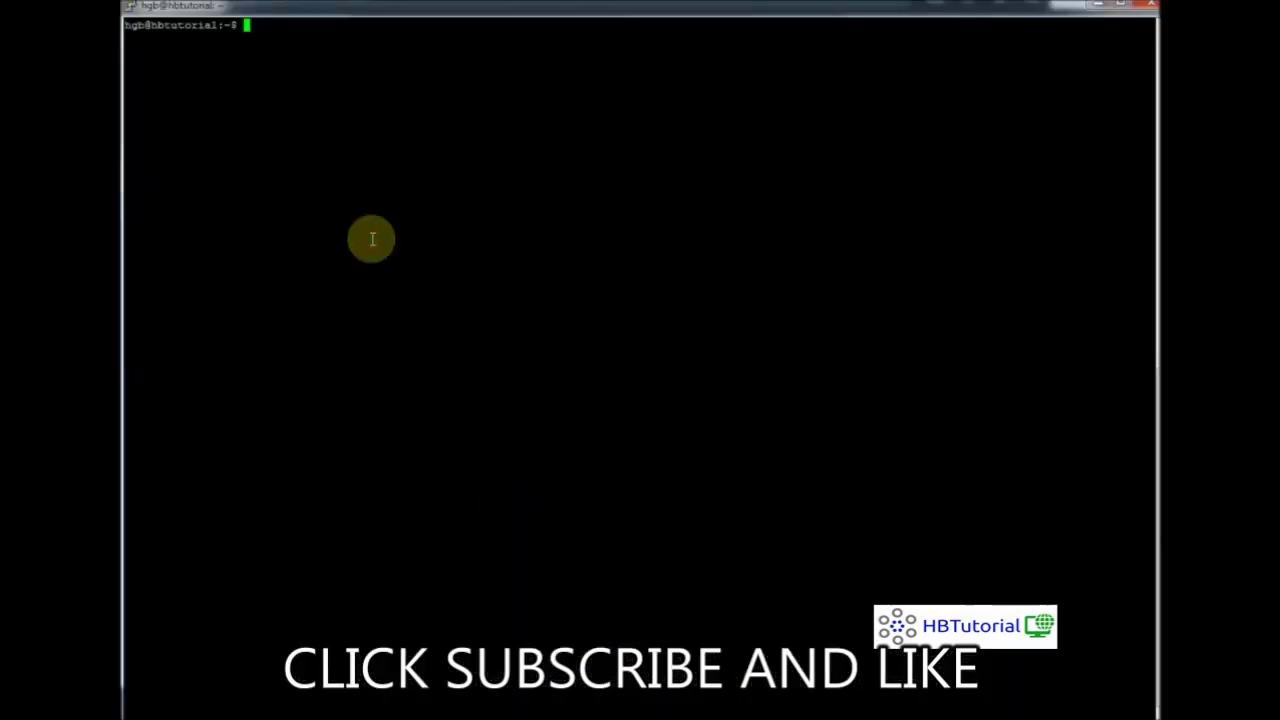
Explore the a2dismod and a2dissite completions, then clear the terminal.
type("sudo")
key("Tab")
key("Tab")
key("Tab")
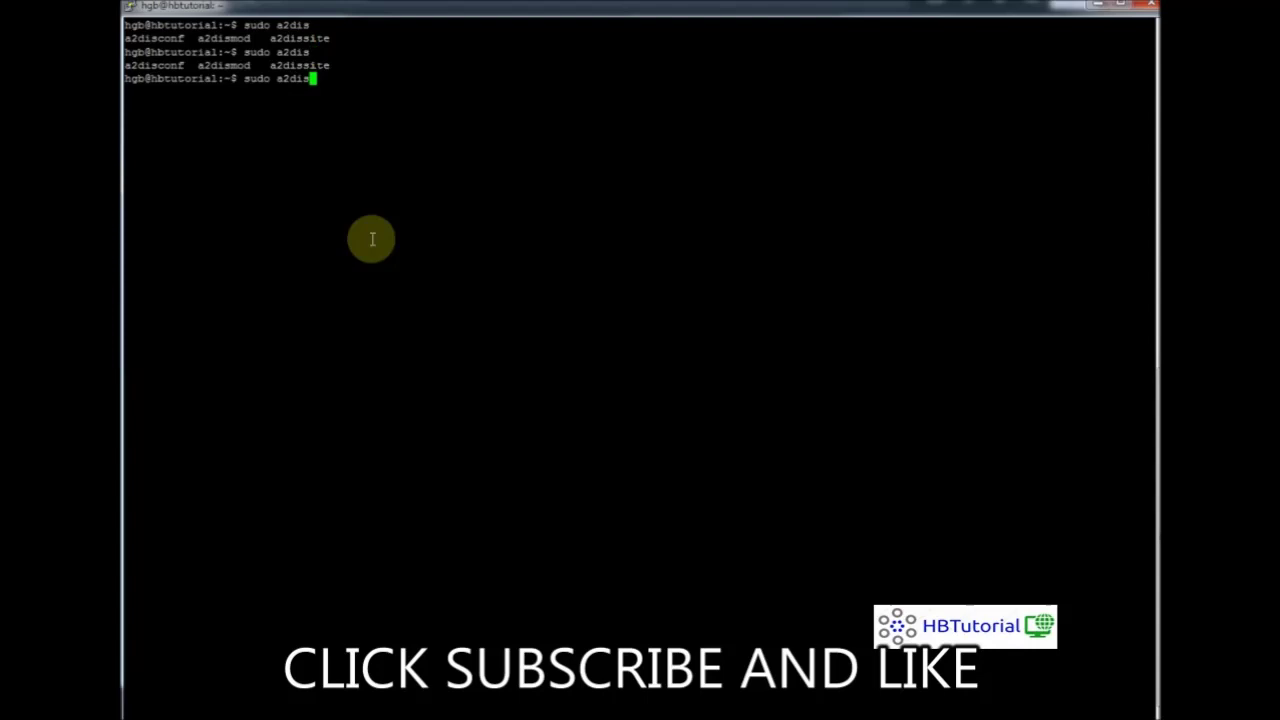
type("mod")
key("Tab")
key("Tab")
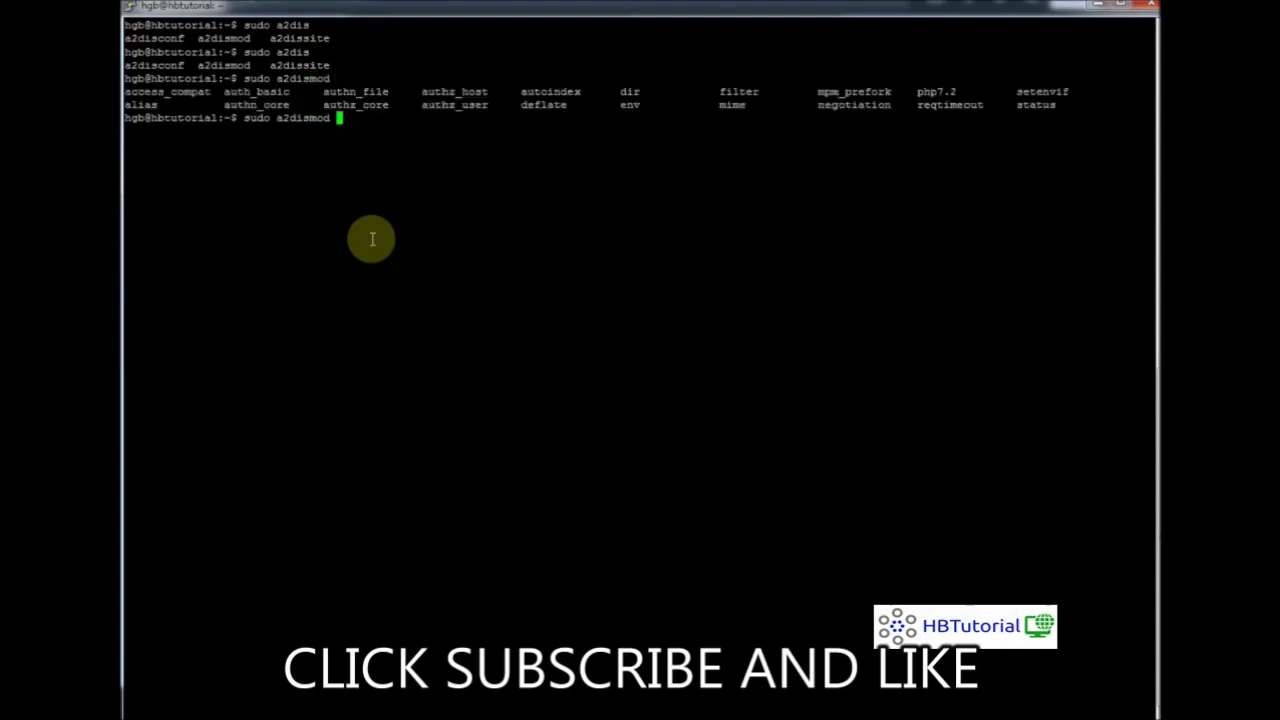
key("BackSpace")
key("BackSpace")
key("BackSpace")
key("BackSpace")
key("BackSpace")
type("ss")
key("Tab")
key("Tab")
key("Tab")
key("BackSpace")
key("BackSpace")
key("BackSpace")
key("BackSpace")
key("BackSpace")
key("BackSpace")
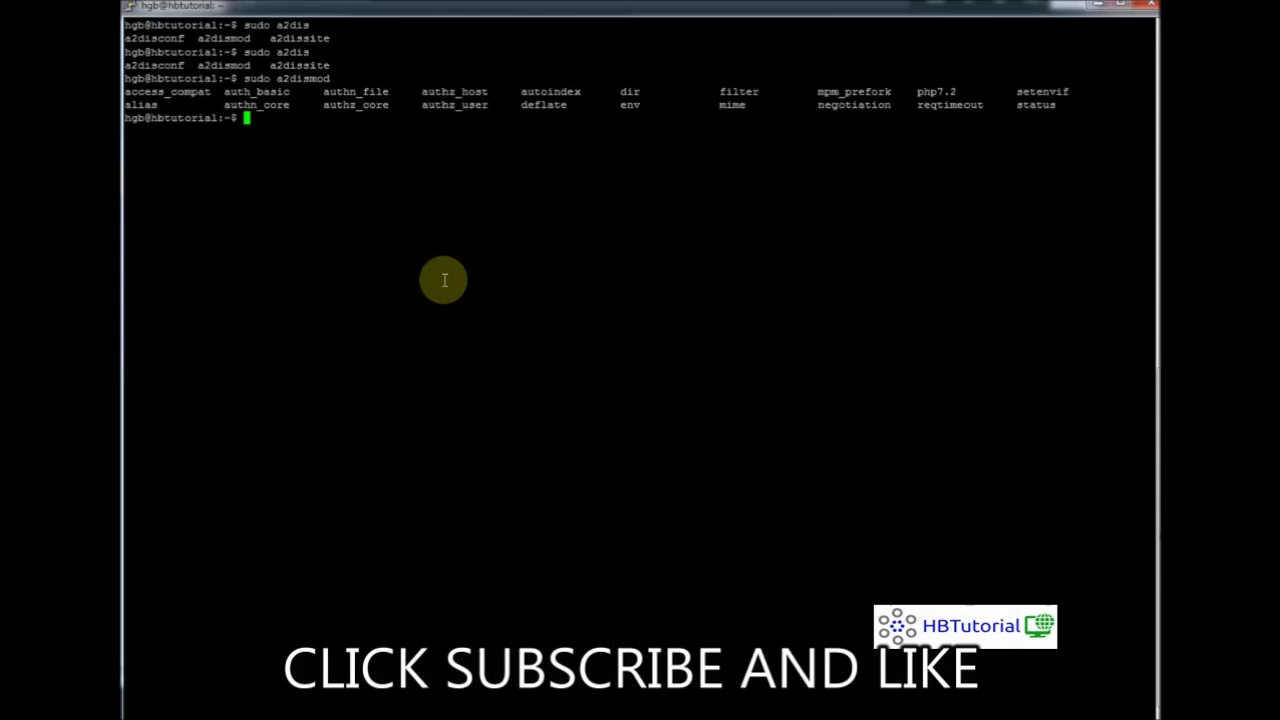
type("clear")
key("Return")
Disable the default phpmyadmin config with sudo a2disconf.
type("sudo a2dis")
key("Tab")
key("Tab")
type("c")
key("Tab")
key("Tab")
key("Tab")
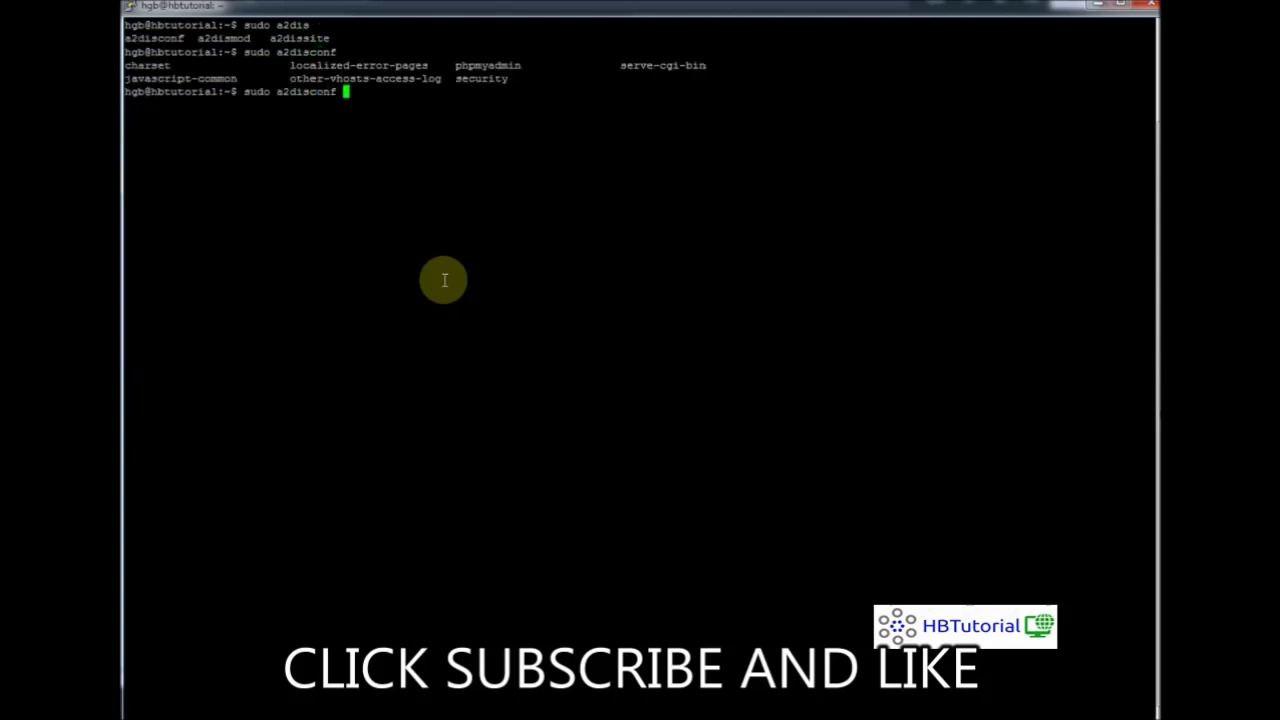
type("ph")
key("Tab")
key("Return")
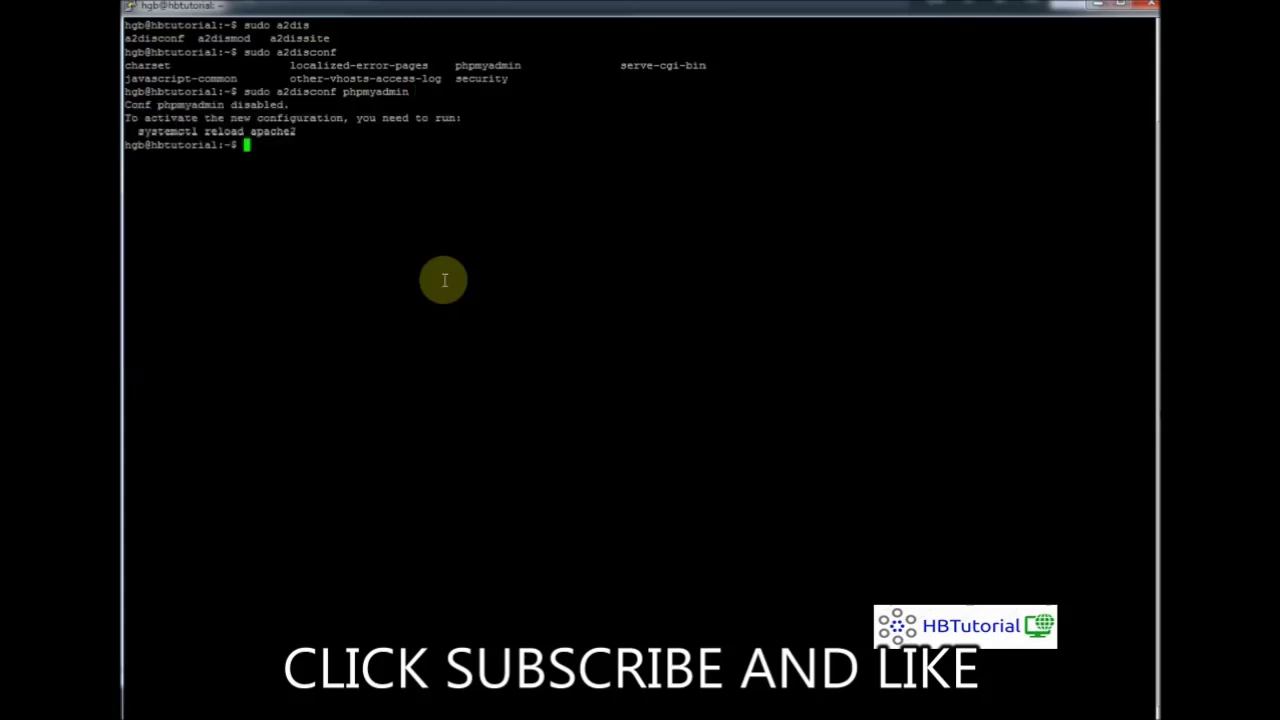
Enable the newportphpmyadmin.conf site with sudo a2ensite.
type("sudo ")
type("a2ens")
key("Tab")
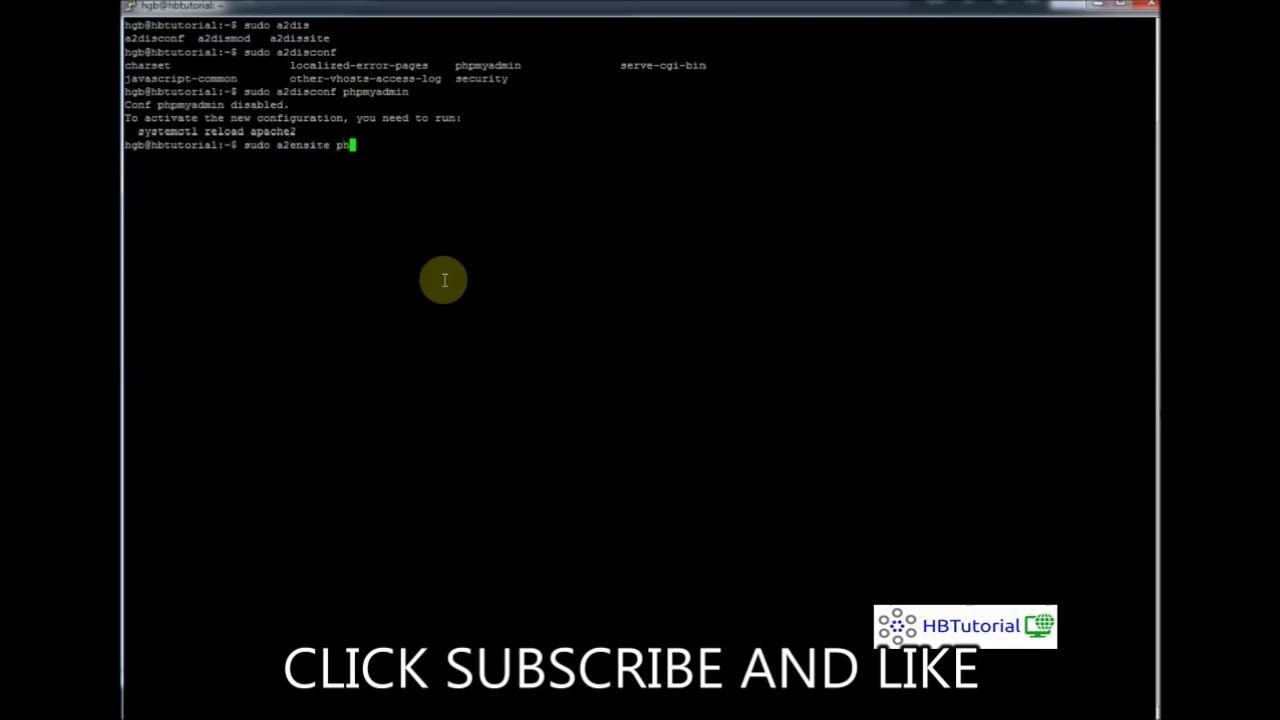
key("Tab")
key("Tab")
type("n")
key("Tab")
key("Return")
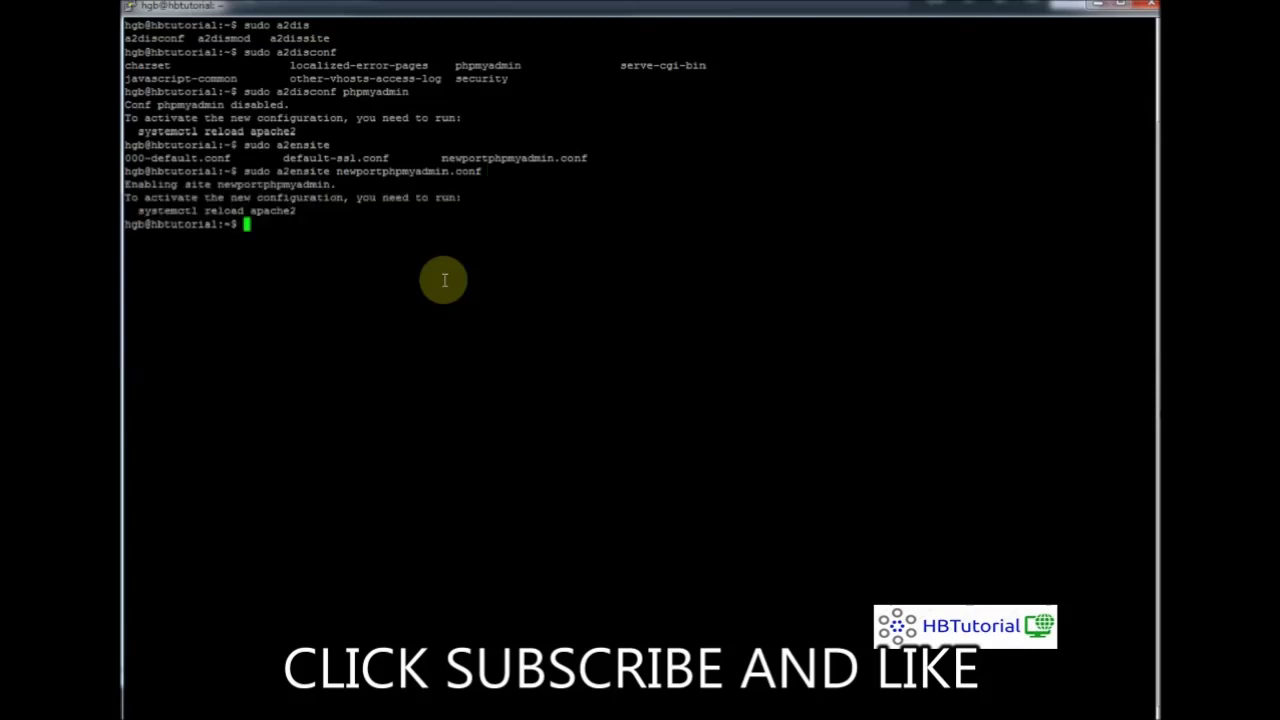
Run sudo apache2ctl configtest to get Syntax OK, then clear the screen.
type("sudo apache2 conf")
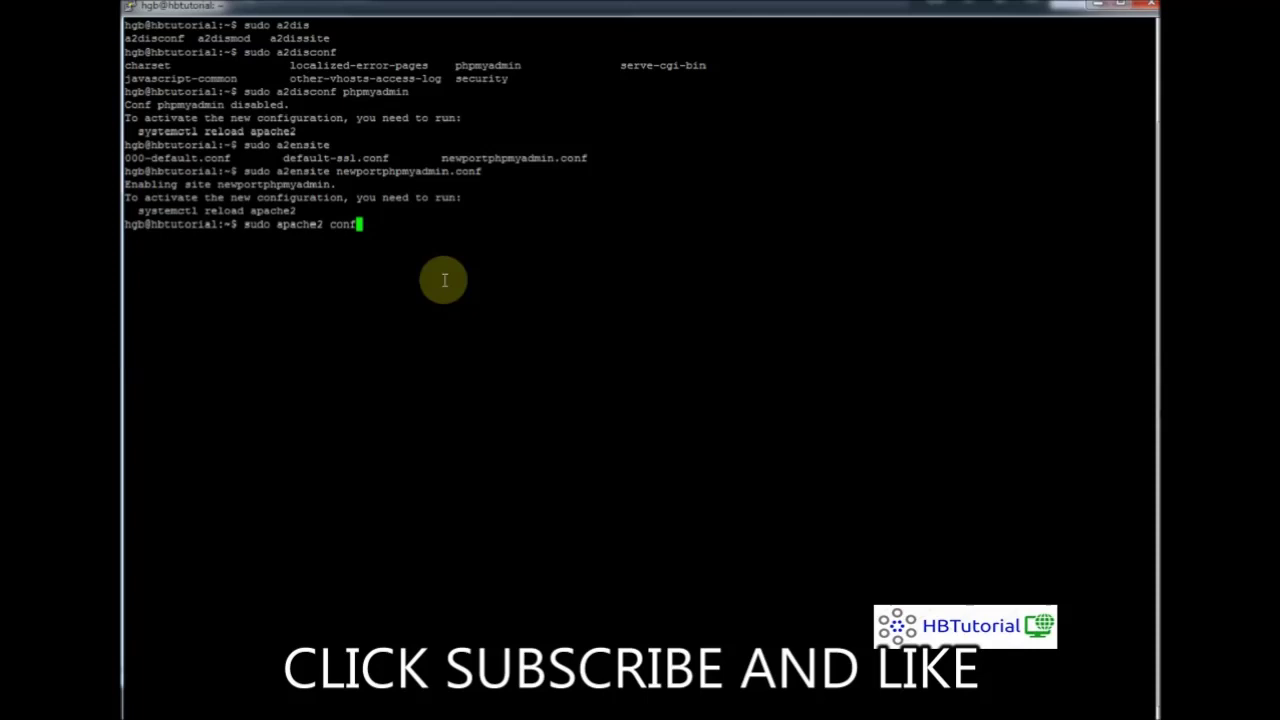
type("igtest")
key("Return")
key("Up")
key("Left")
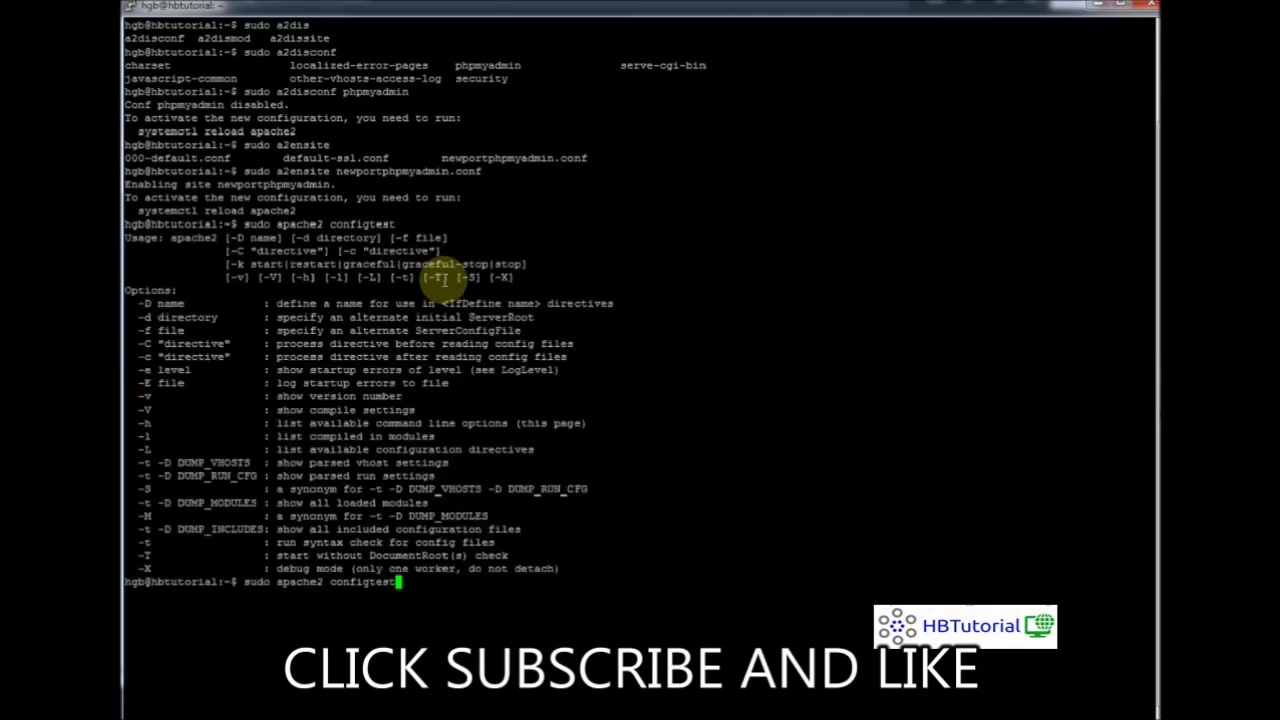
key("Left")
key("Left")
key("Left")
key("Left")
key("Left")
key("Left")
key("Right")
type("ctl")
key("Return")
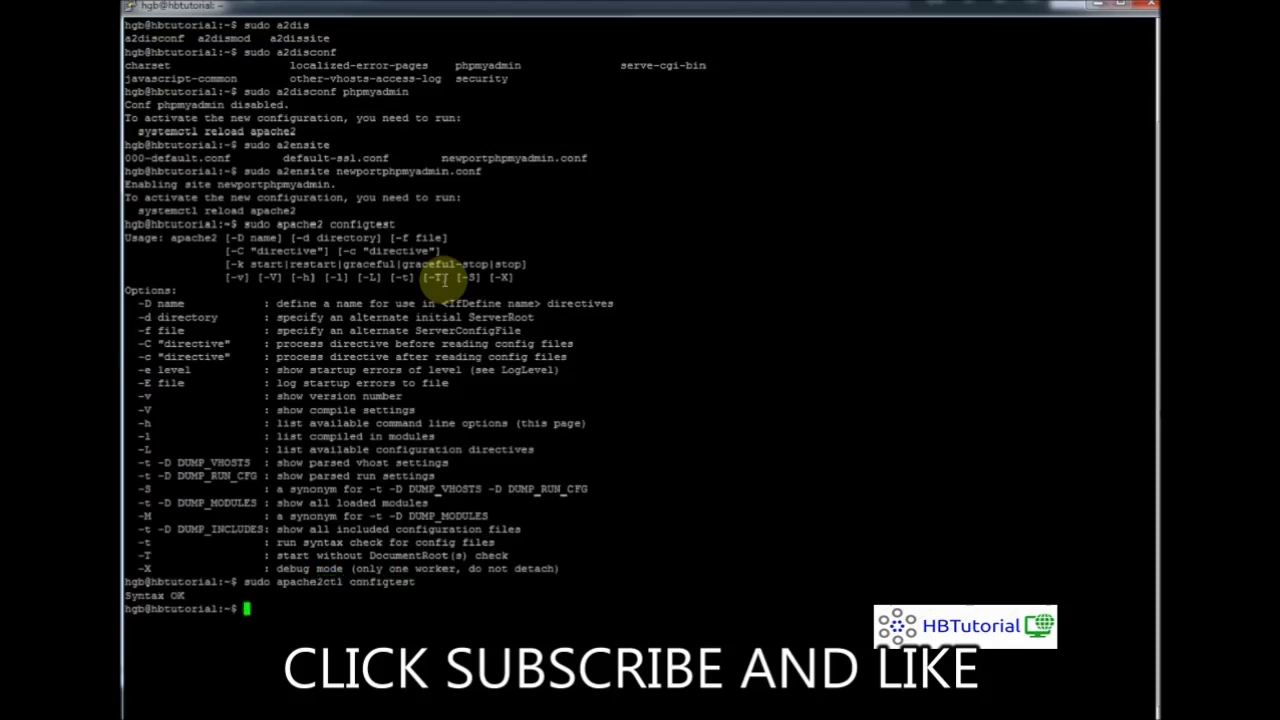
type("clear")
key("Return")
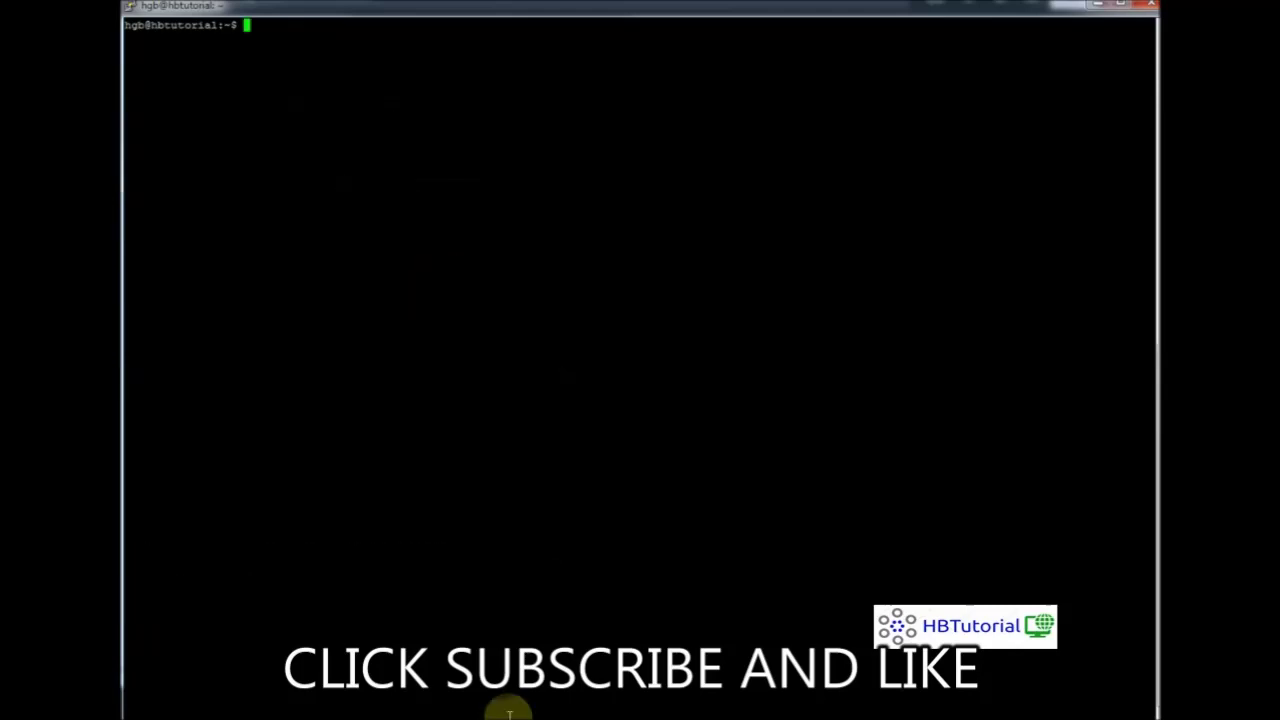
Review the Ask Ubuntu answer in Chrome and select the a2ensite command line.
left_click(500, 703)
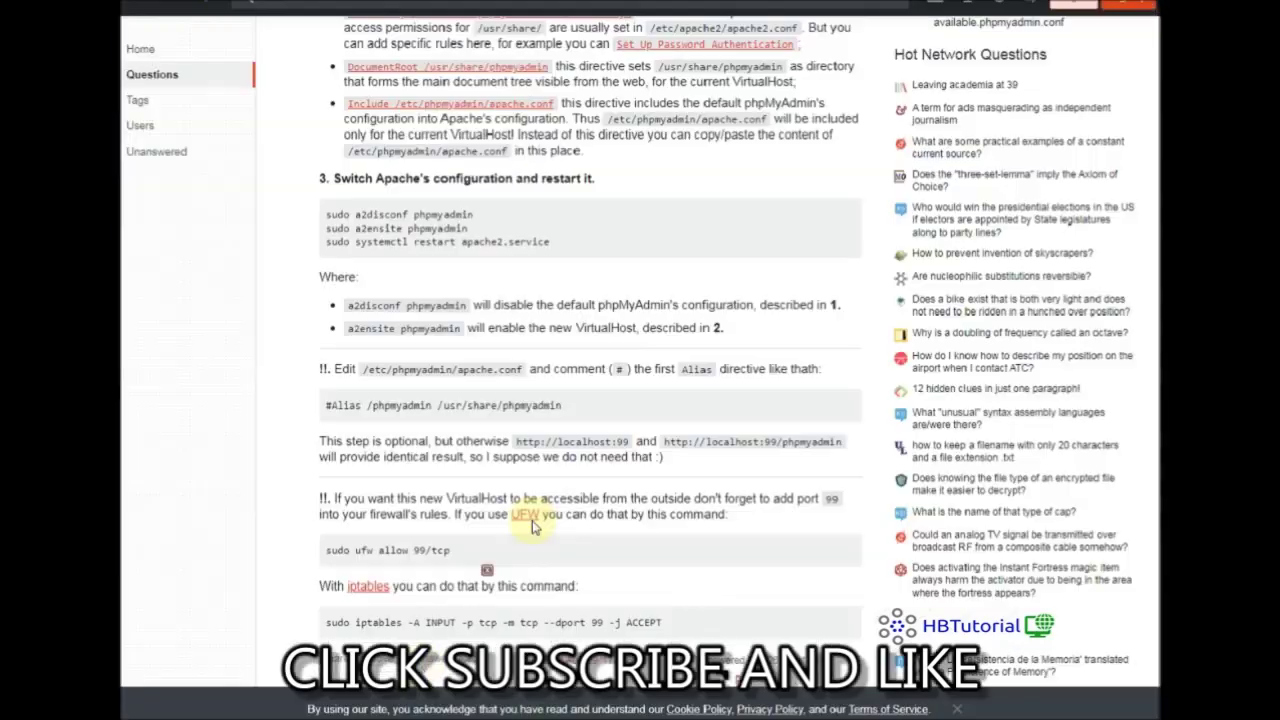
left_click_drag(562, 405, 338, 405)
scroll(437, 427, "down", 3)
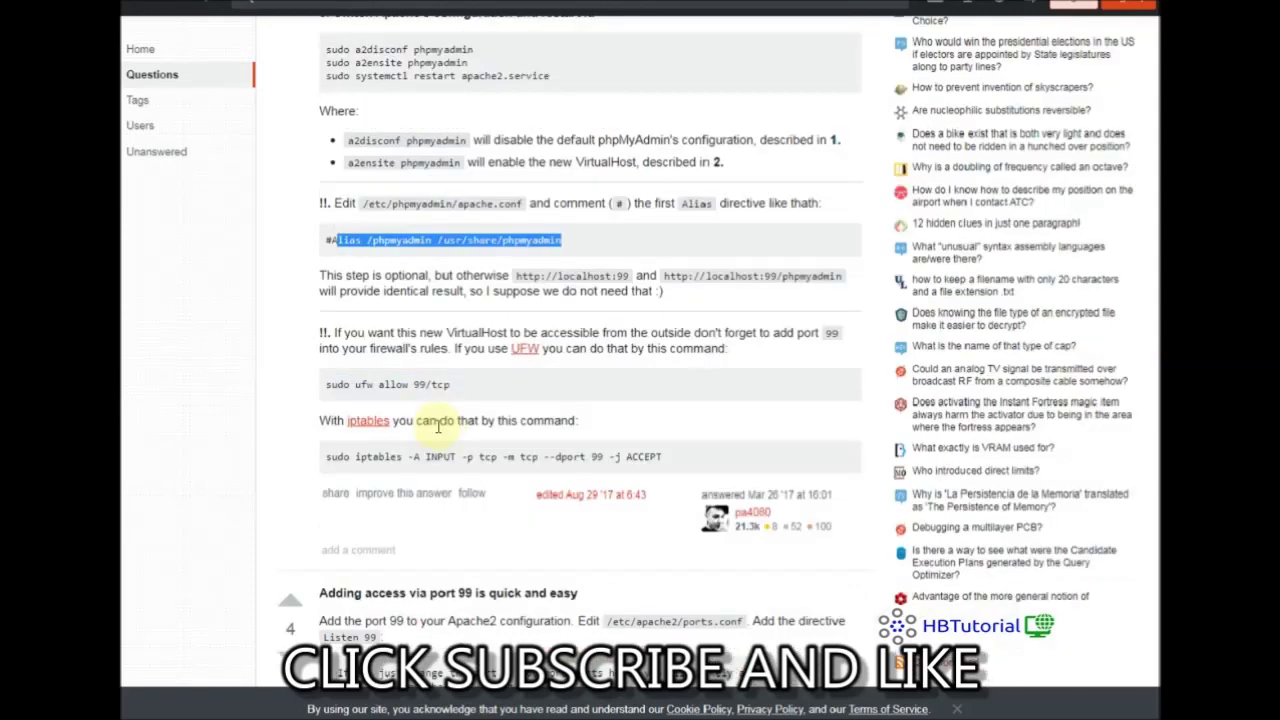
scroll(440, 430, "down", 5)
scroll(437, 200, "up", 8)
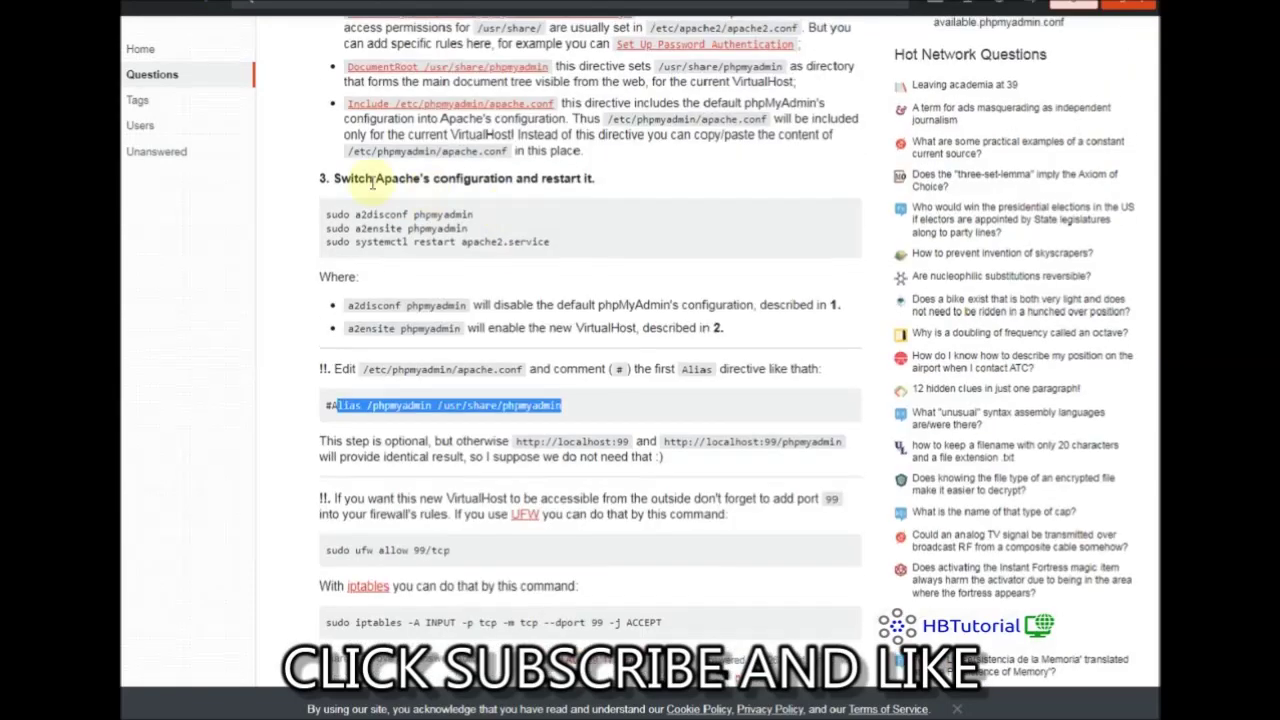
scroll(372, 183, "up", 3)
left_click_drag(326, 408, 594, 420)
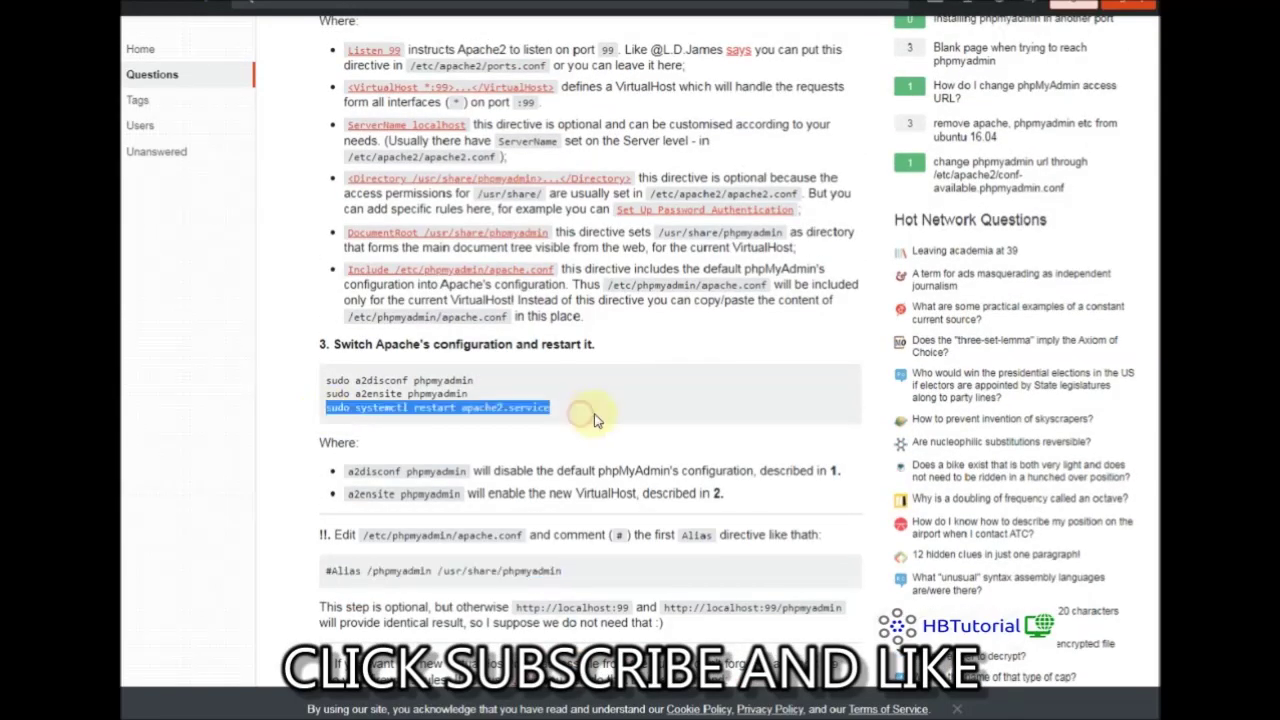
left_click_drag(326, 394, 495, 400)
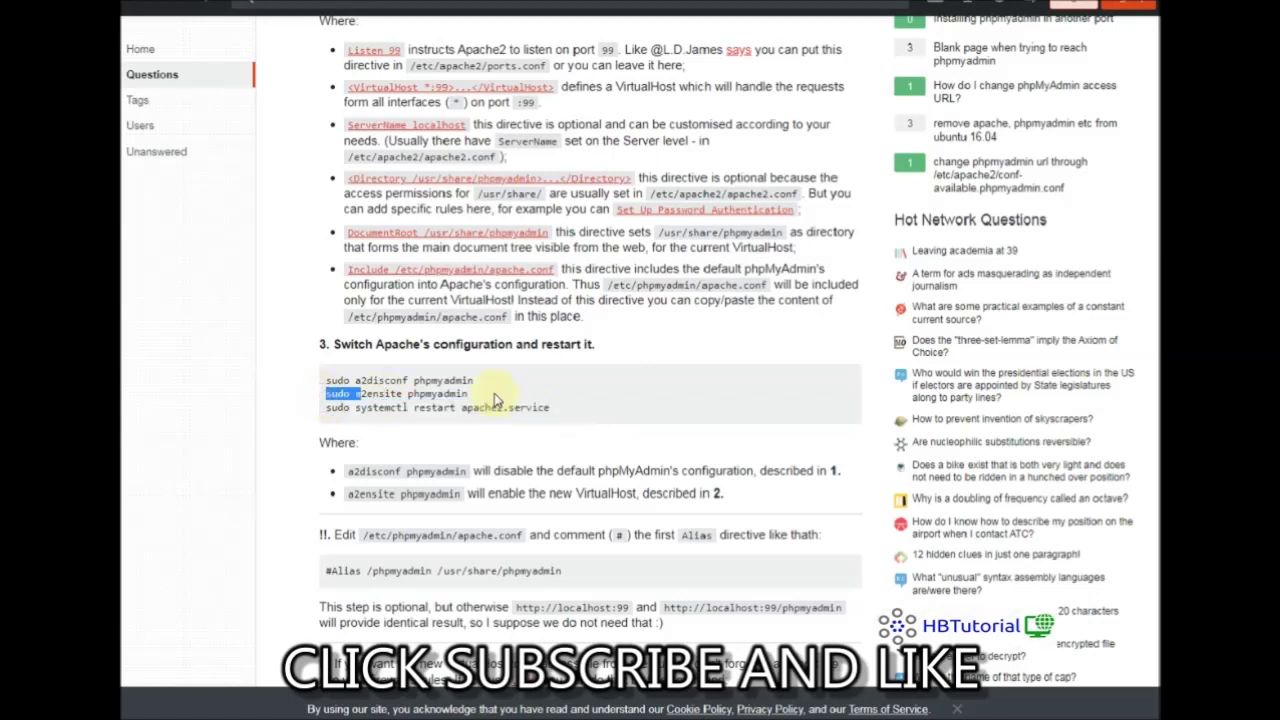
In PuTTY, run sudo service apache2 restart, then clear the terminal.
key("alt+Tab")
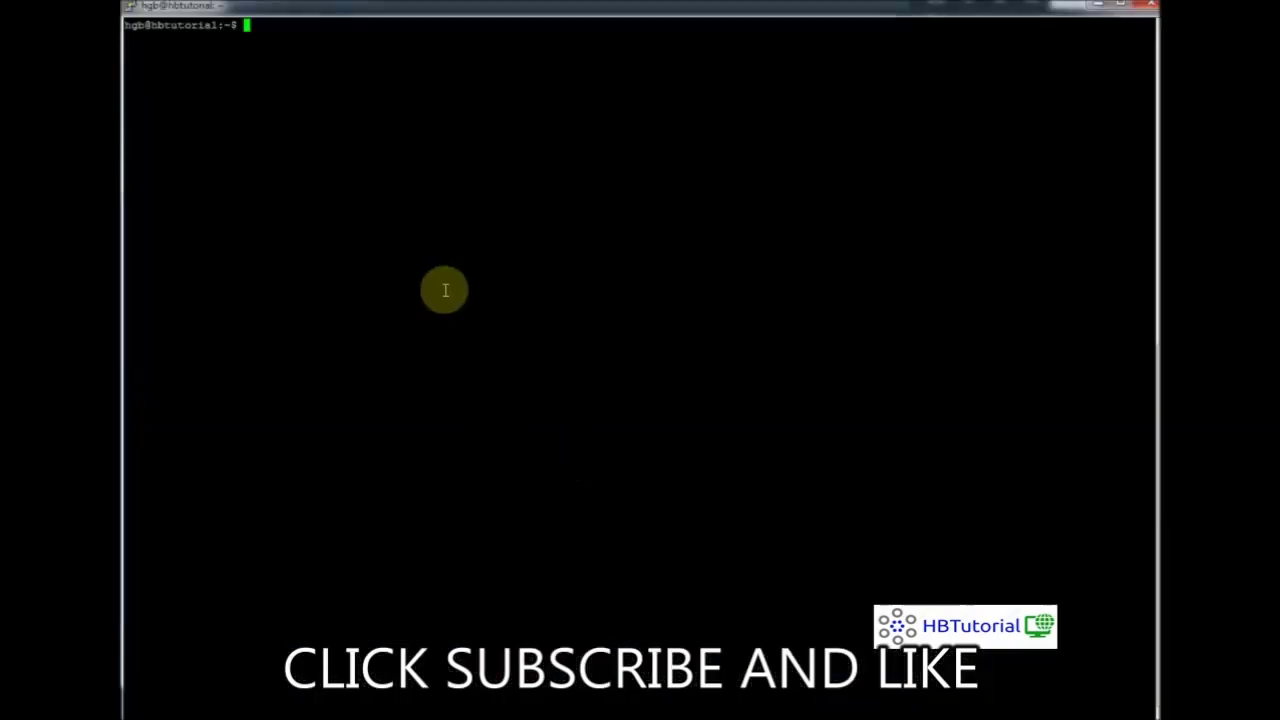
type("sudo service apache2")
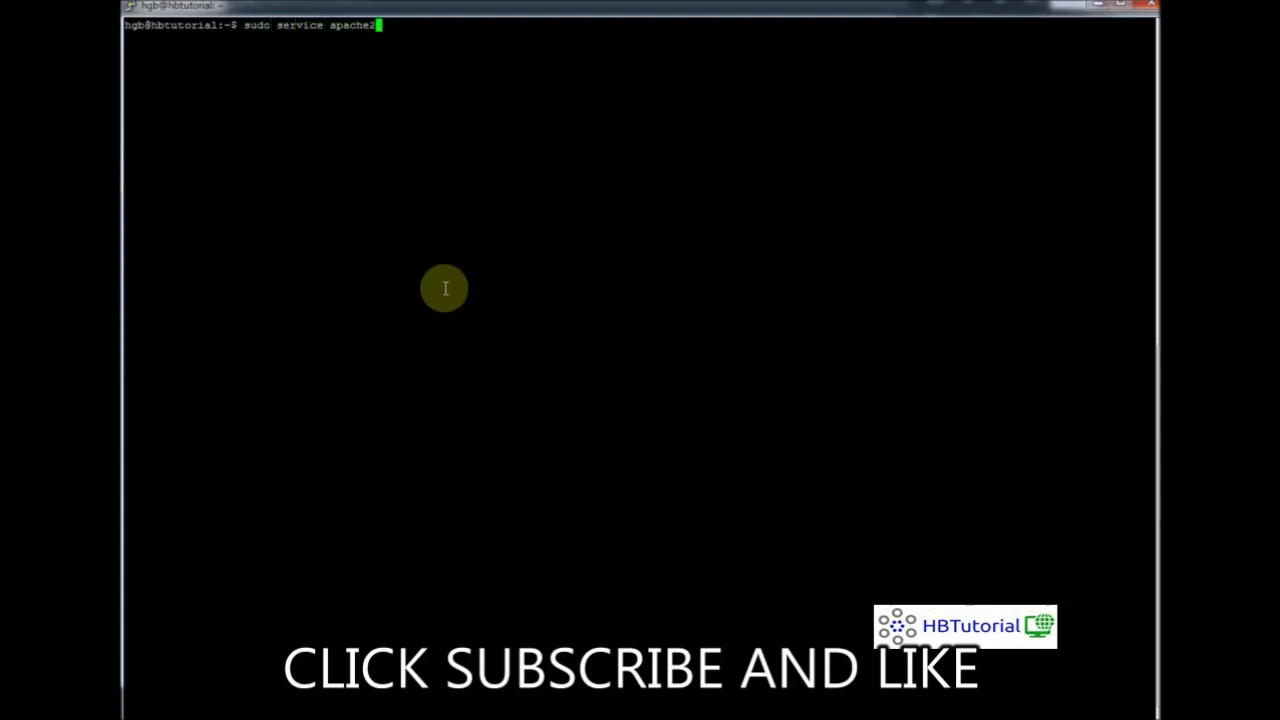
type(" restart")
key("Return")
type("cle")
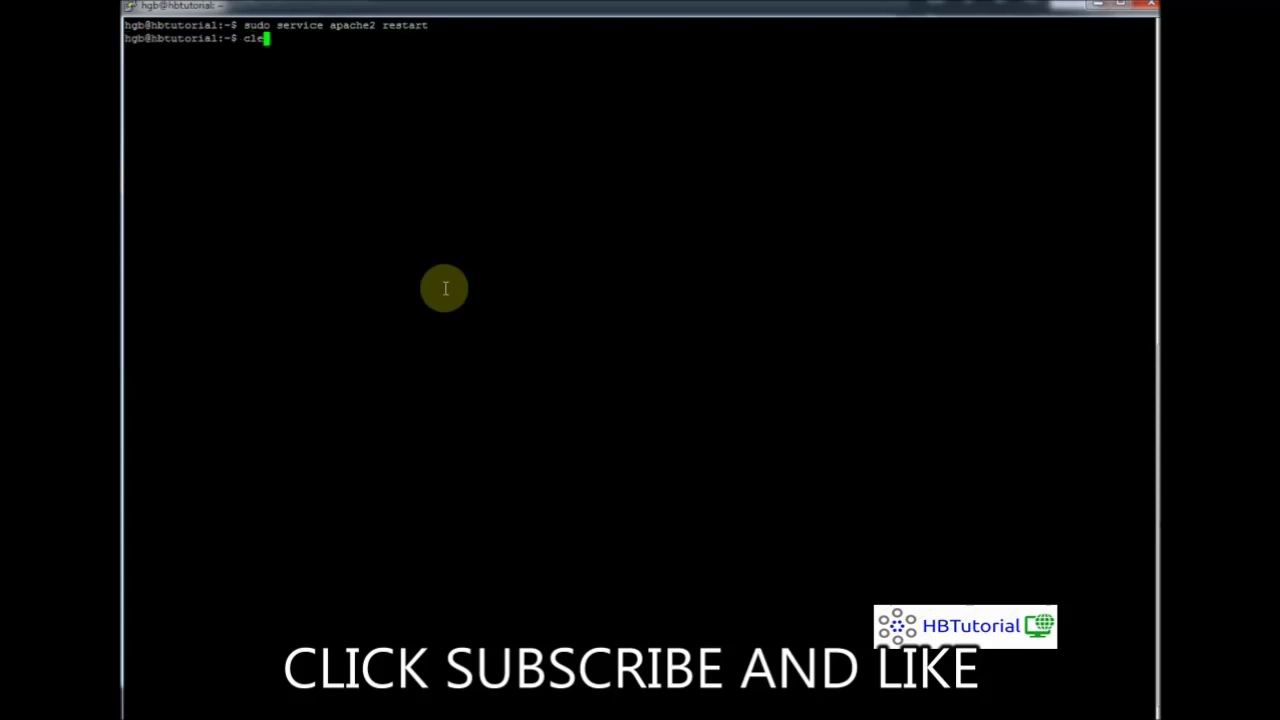
type("ar")
key("Return")
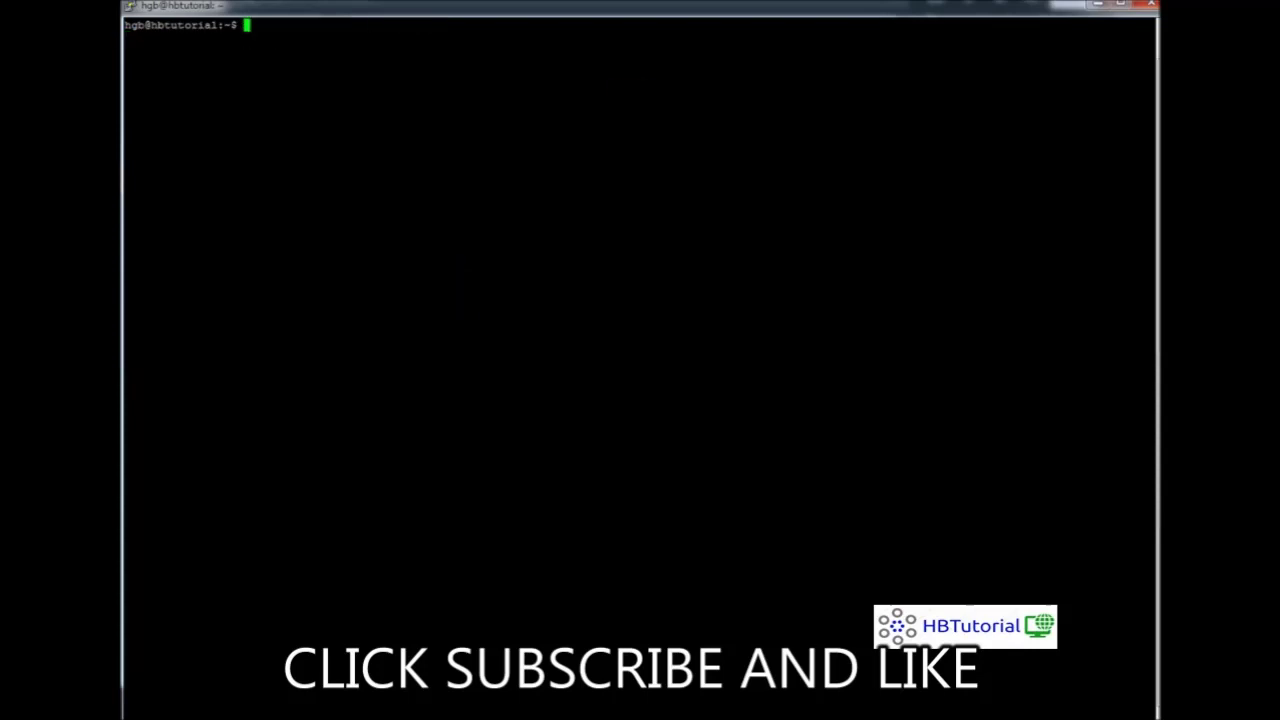
In Chrome, load 192.168.20.100/phpmyadmin on the default port without /index.php.
mouse_move(500, 712)
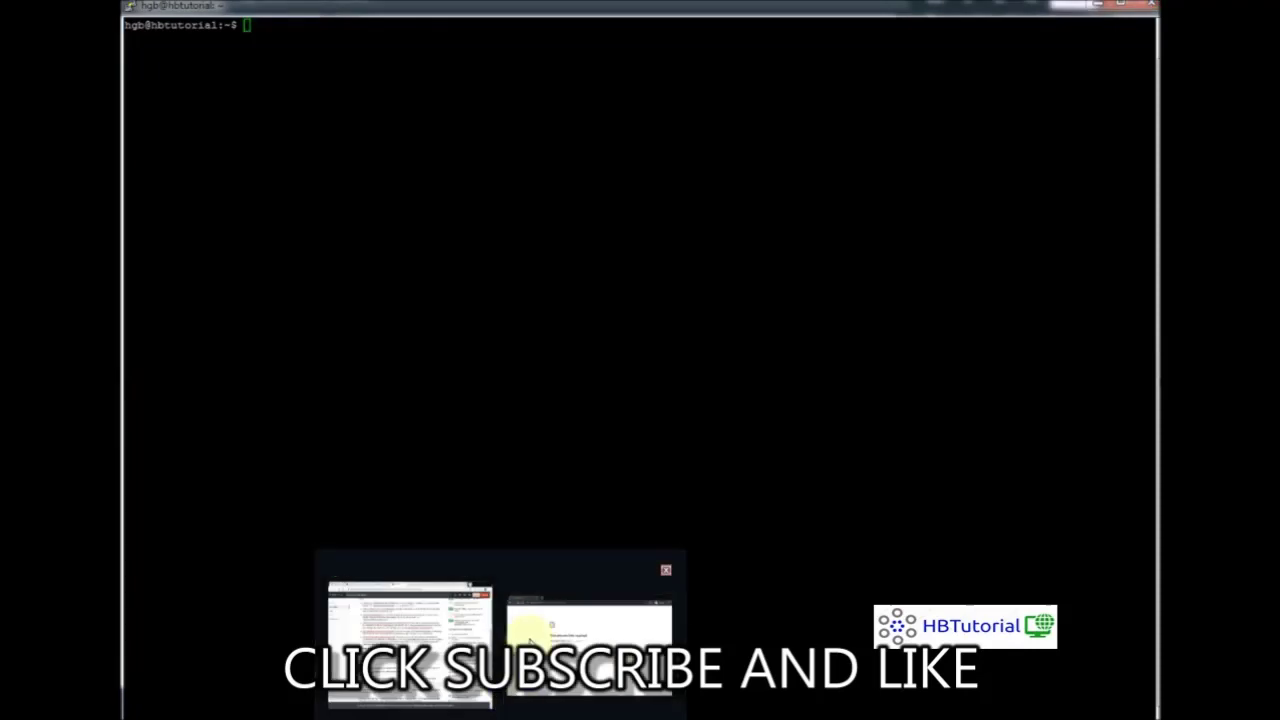
left_click(530, 635)
left_click_drag(343, 74, 383, 74)
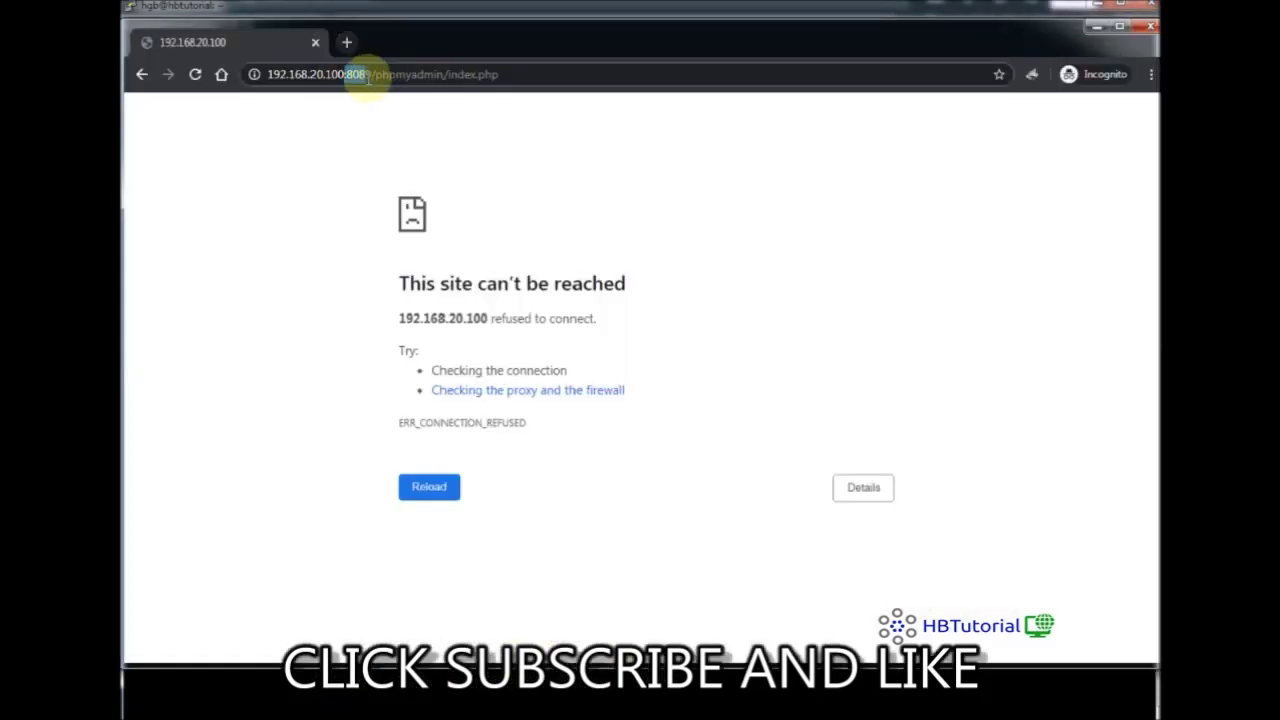
key("BackSpace")
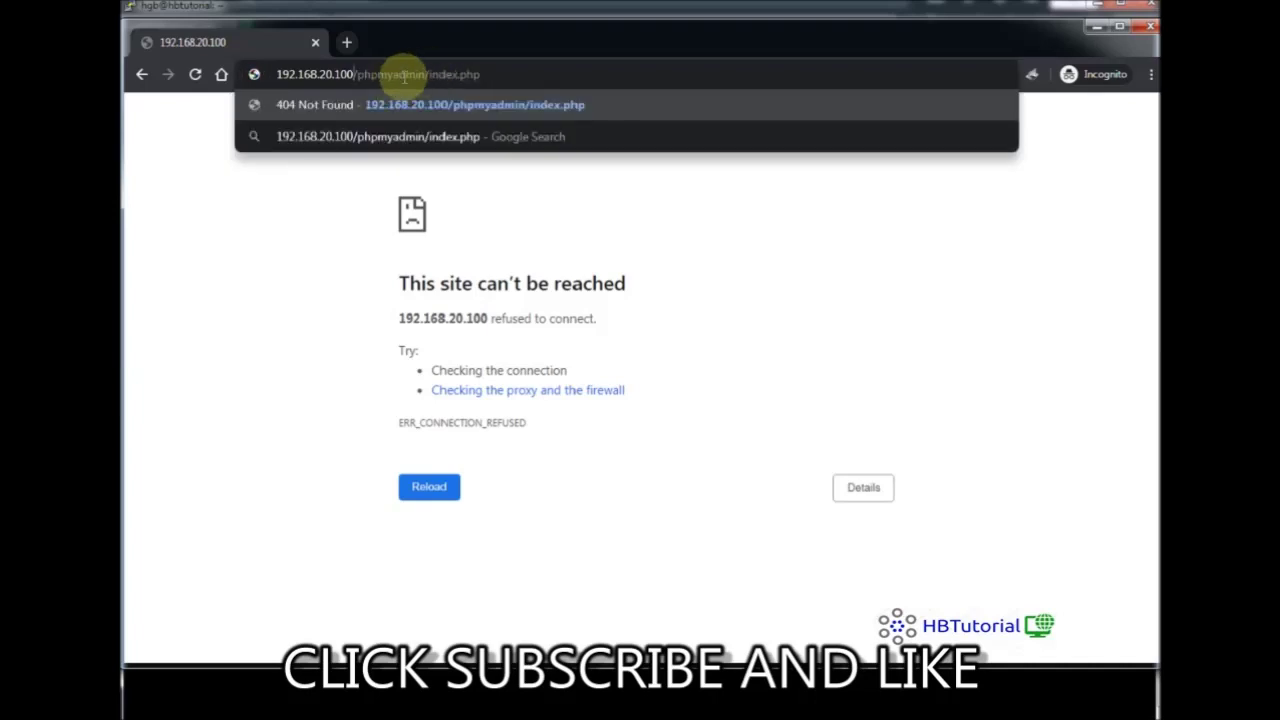
left_click_drag(426, 74, 482, 74)
key("BackSpace")
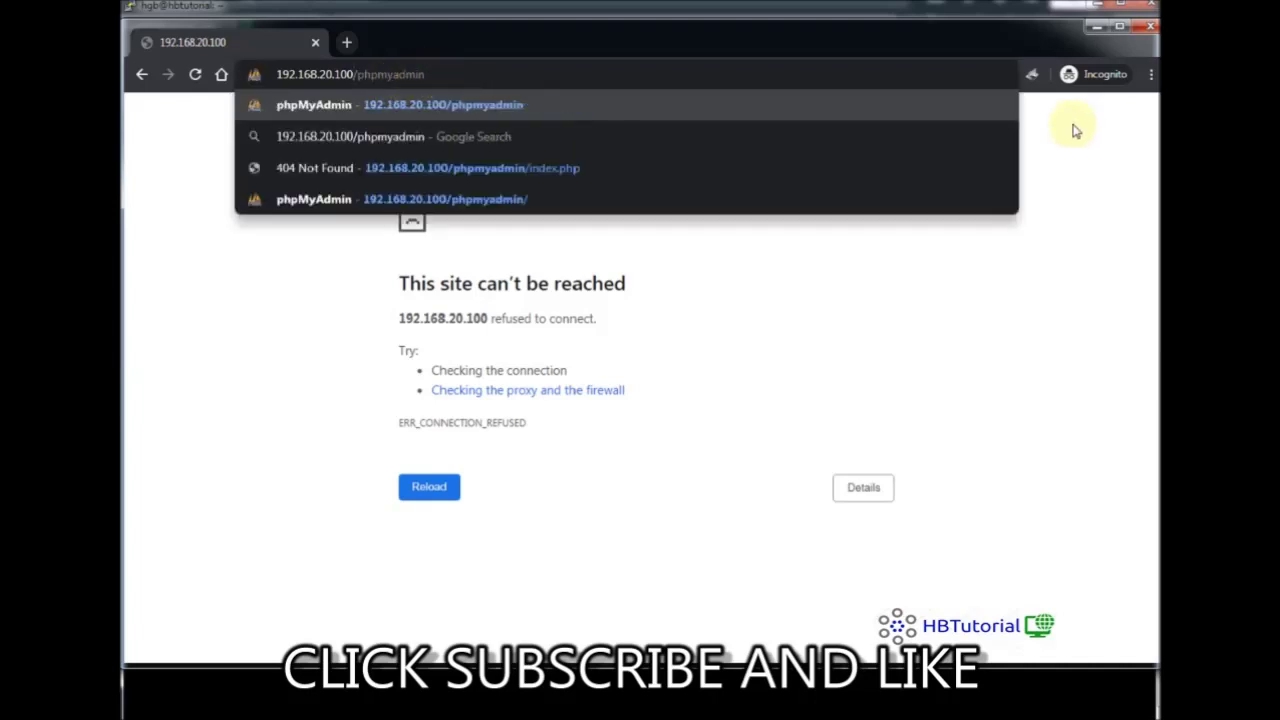
key("Return")
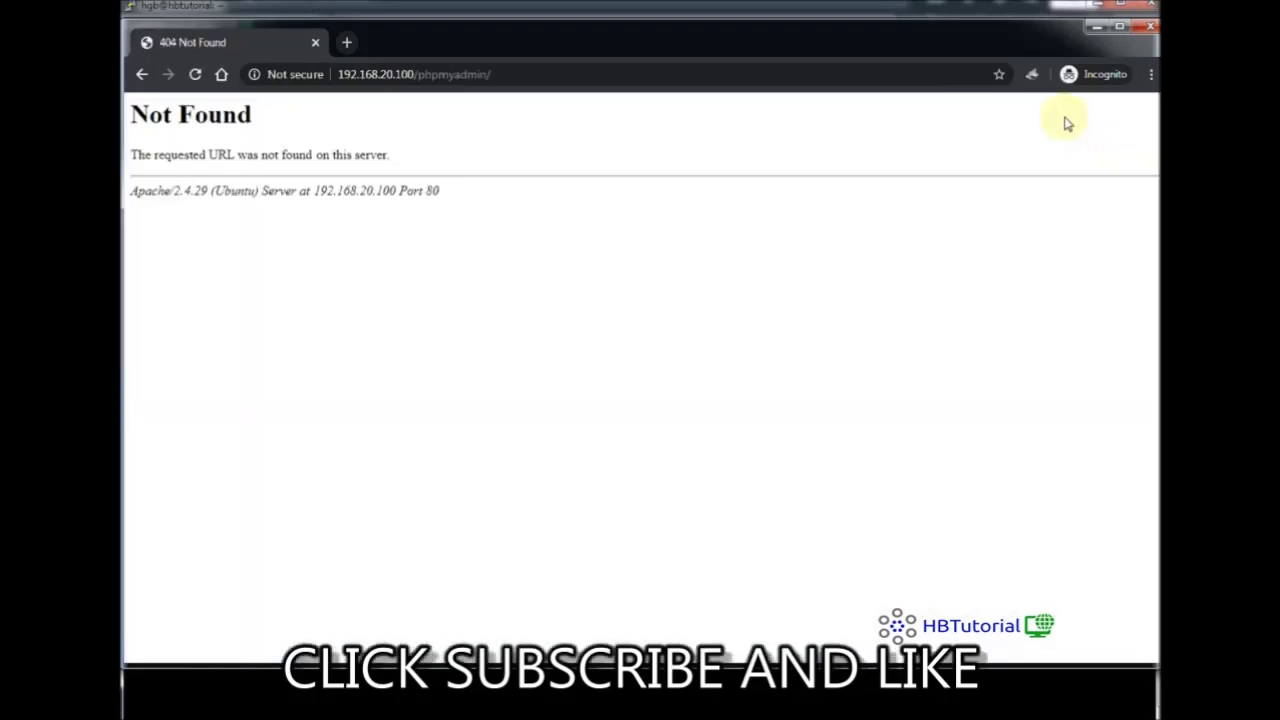
Change the address to 192.168.20.100:8089 and load it.
left_click_drag(415, 74, 830, 78)
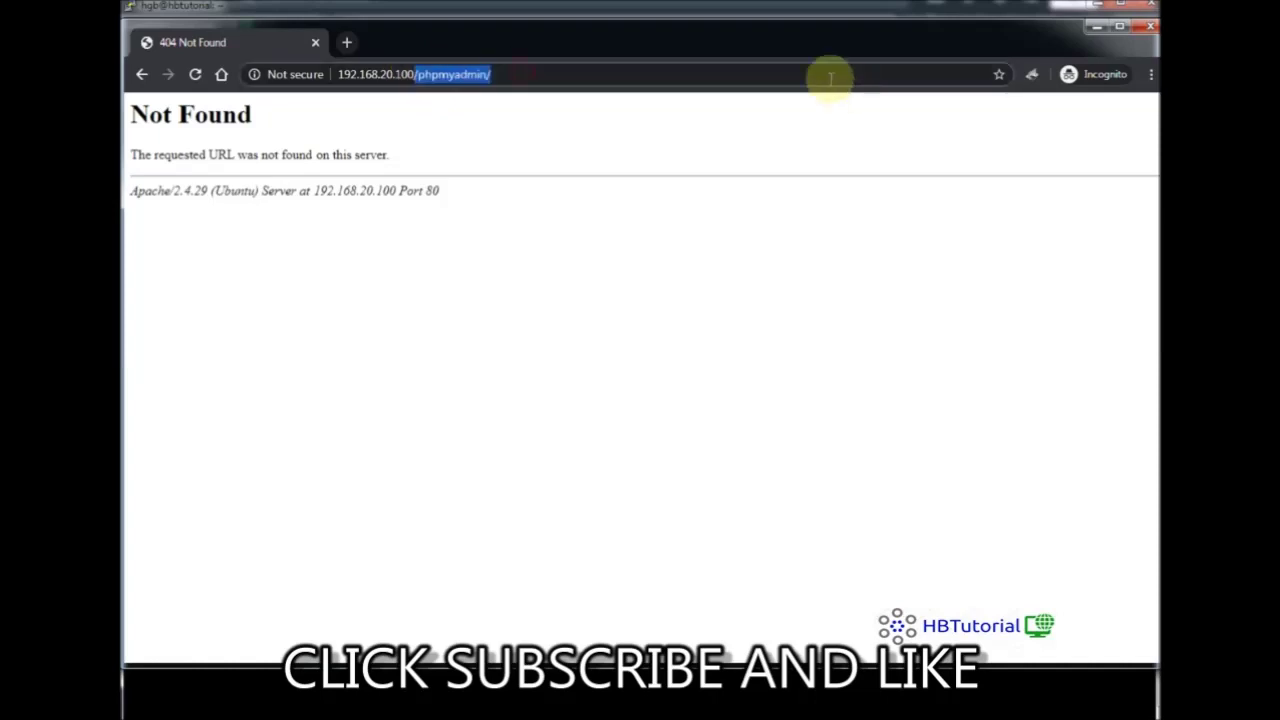
key("BackSpace")
type(":808")
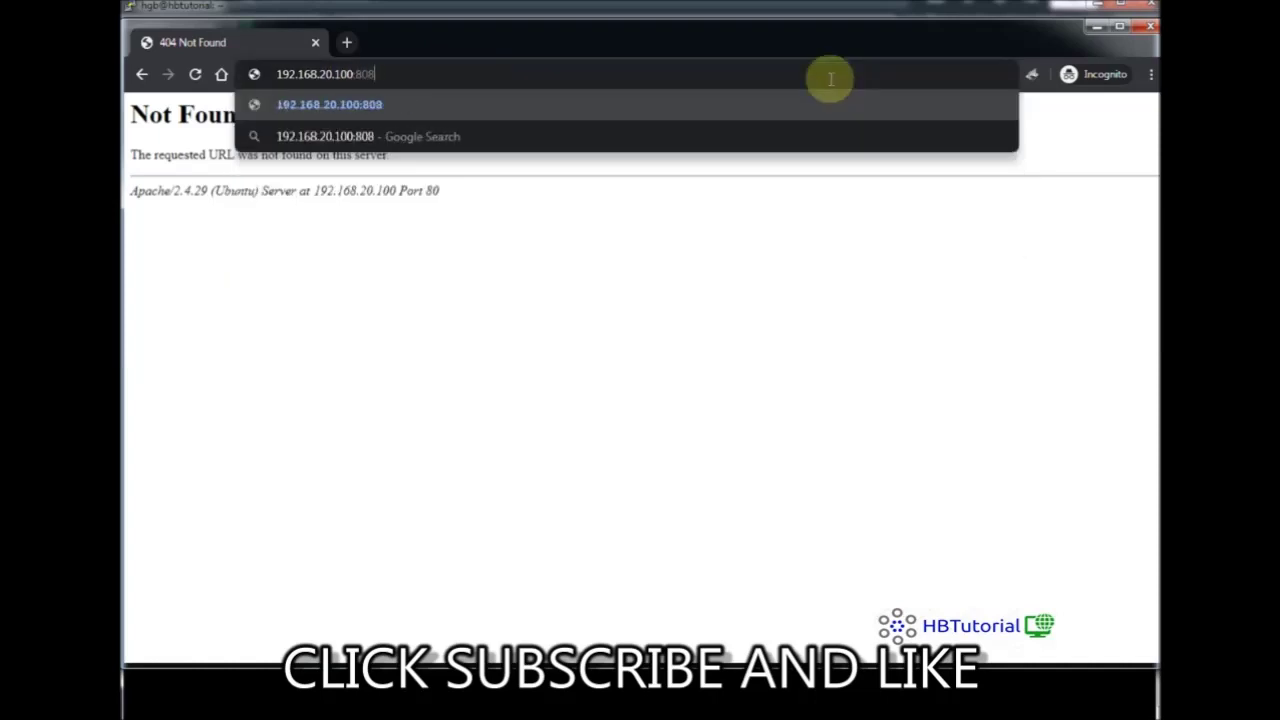
type("9")
key("Return")
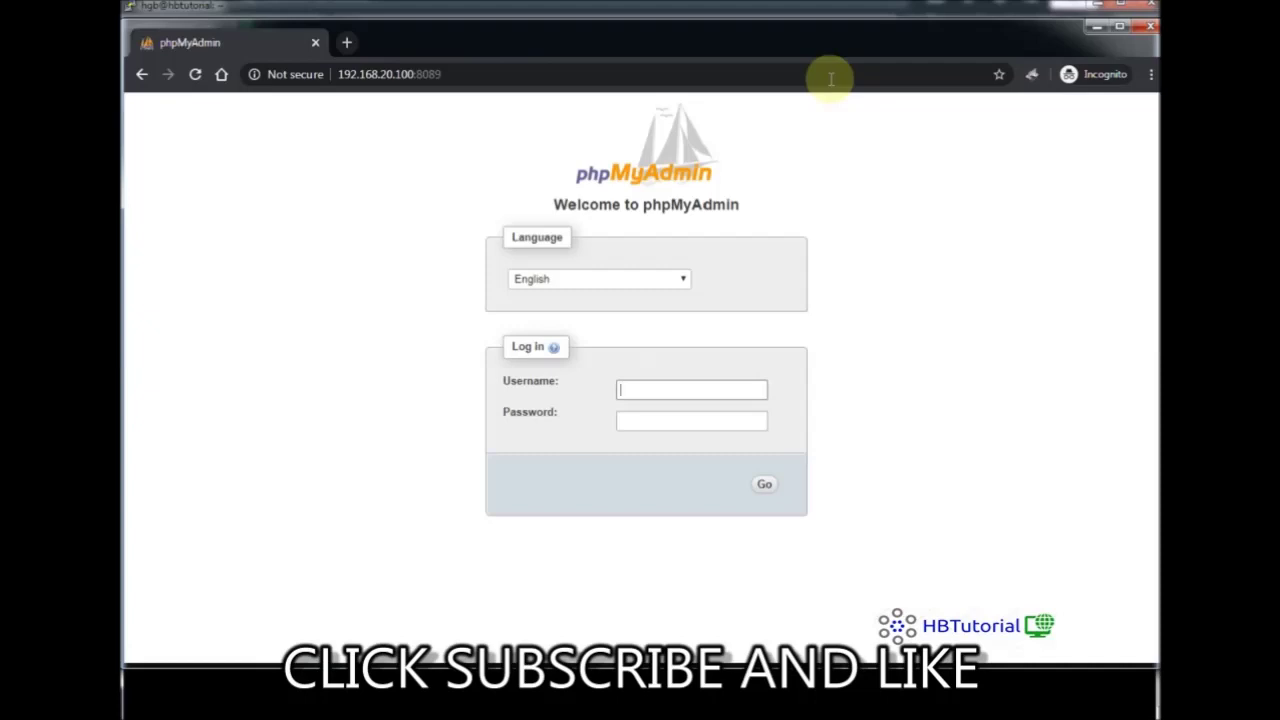
Log in to phpMyAdmin as root with the account password.
left_click(655, 388)
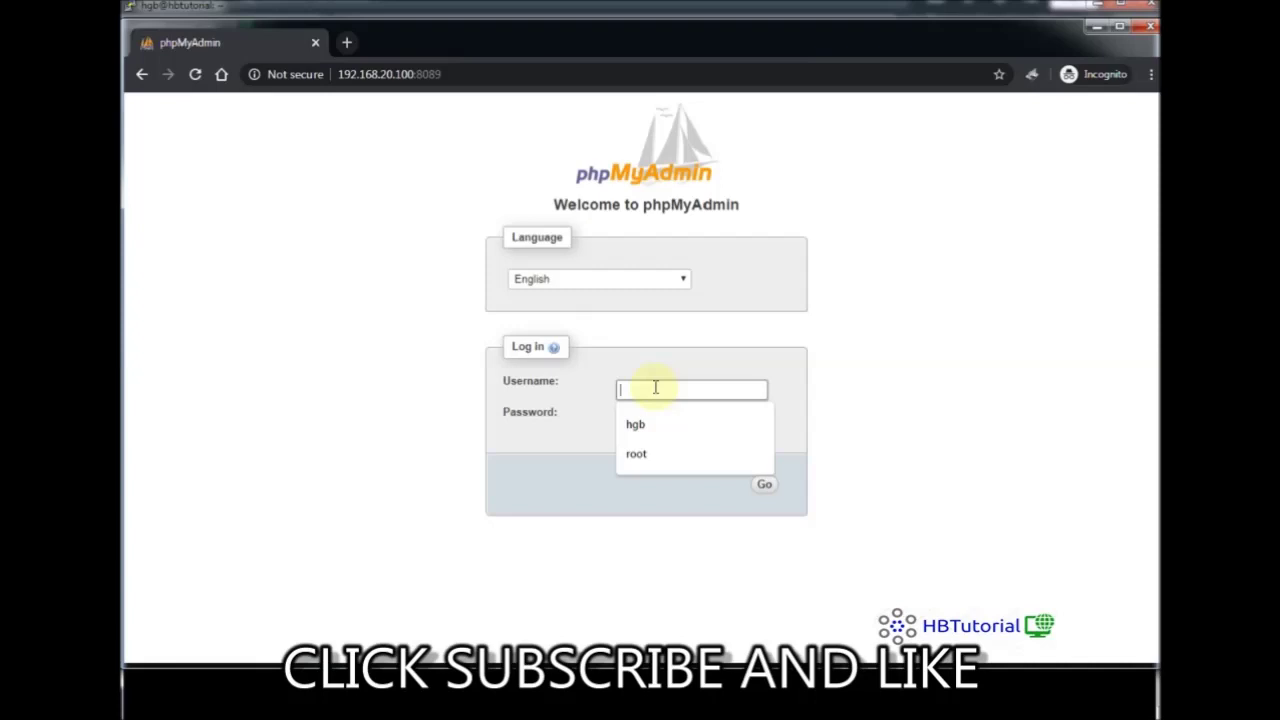
key("Down")
key("Down")
key("Return")
key("Tab")
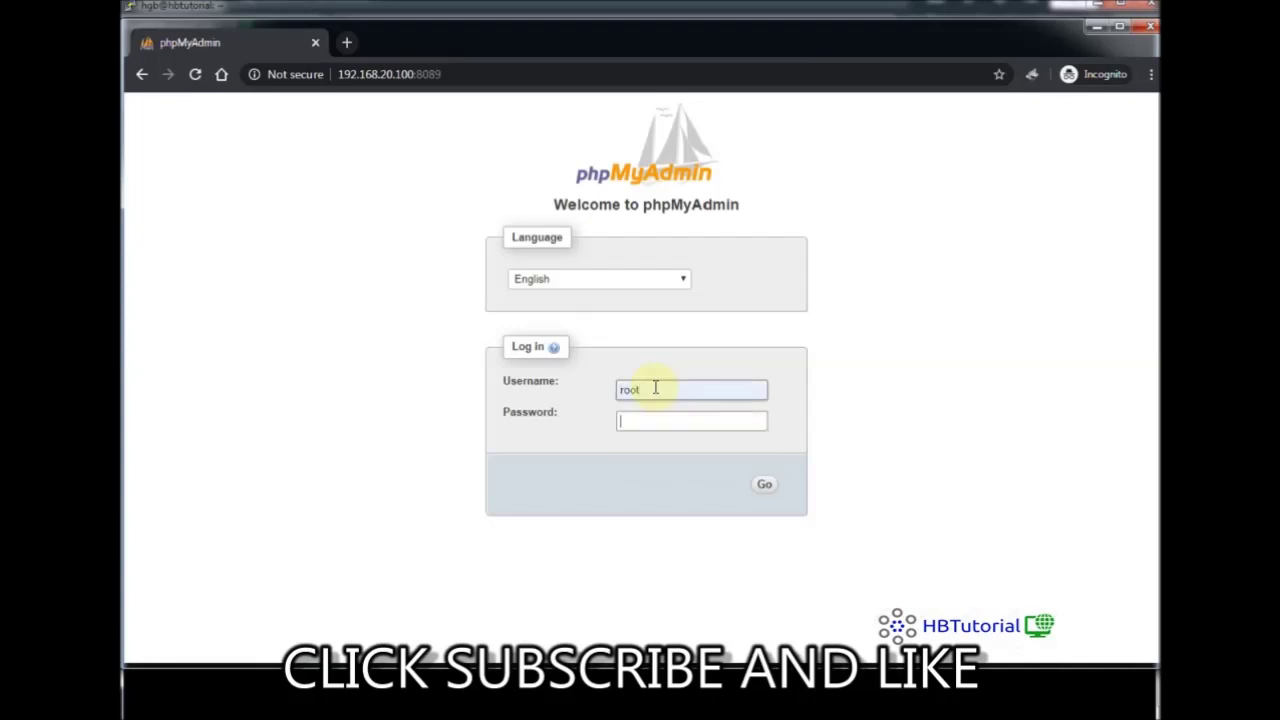
key("Return")
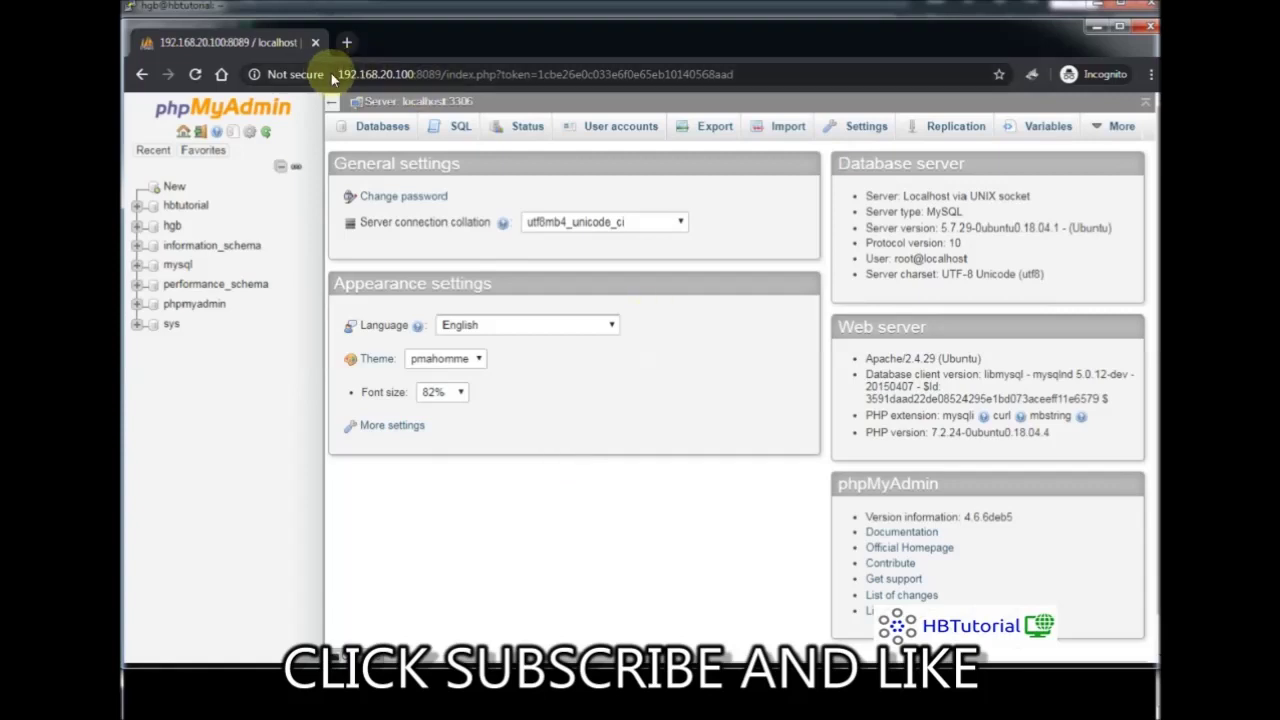
left_click_drag(338, 74, 440, 74)
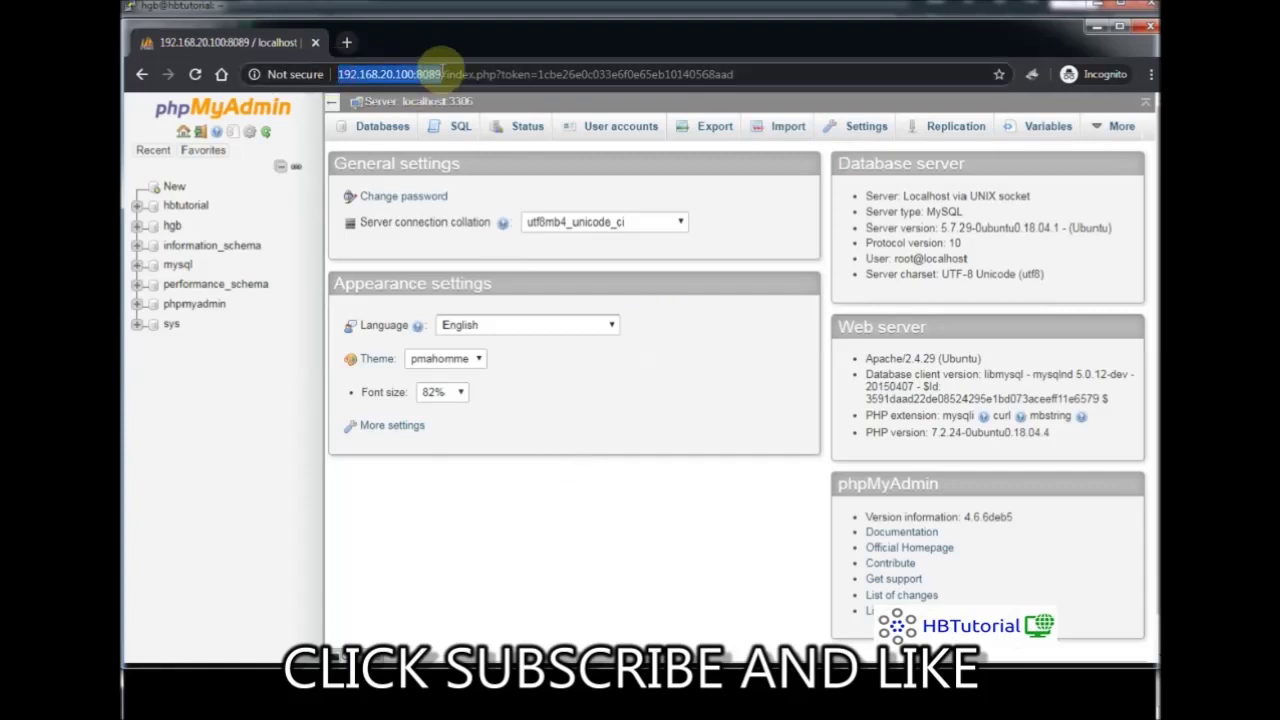
left_click(267, 499)
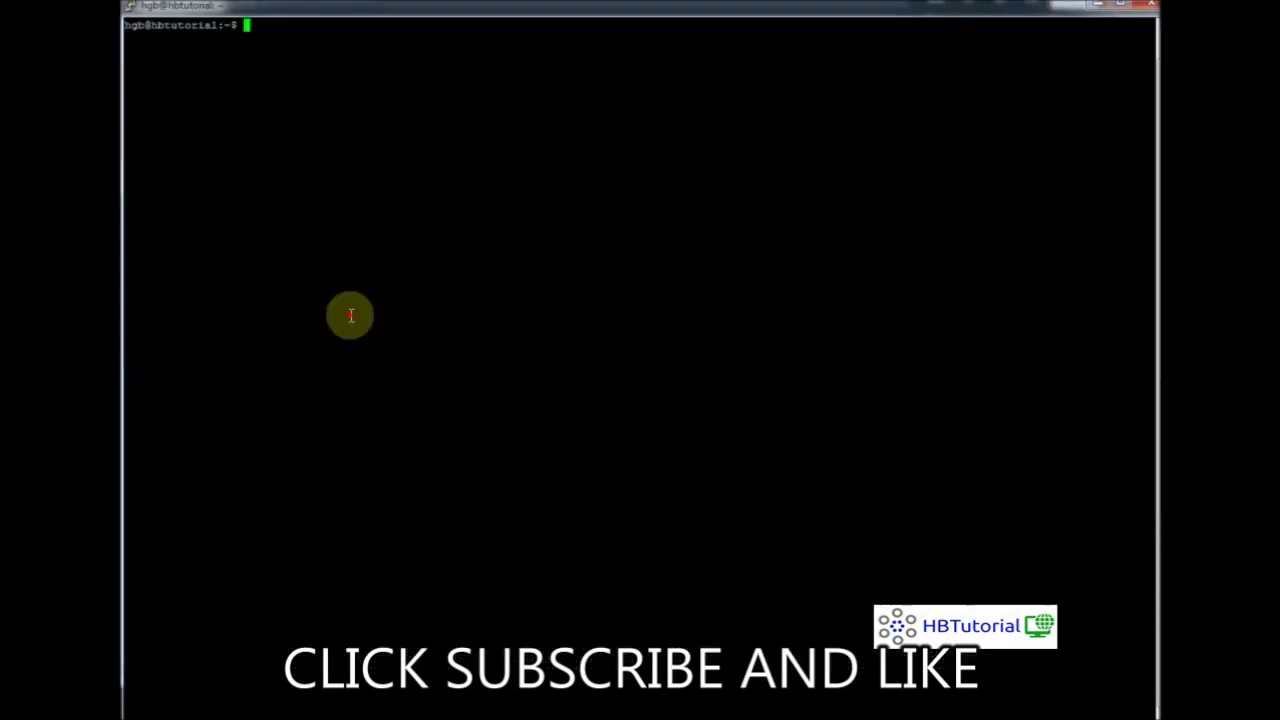
Run sudo ufw status to confirm the firewall is inactive, then launch htop.
type("sudo ufw status")
key("Return")
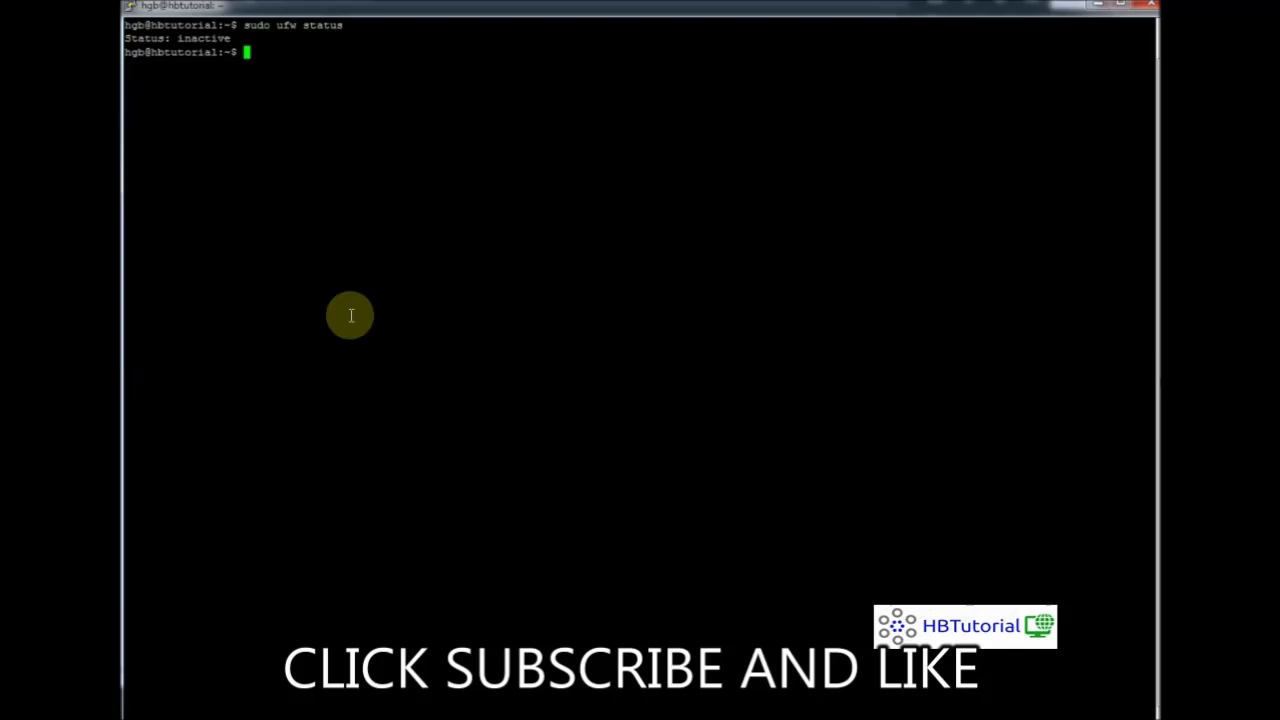
type("htop")
key("Return")
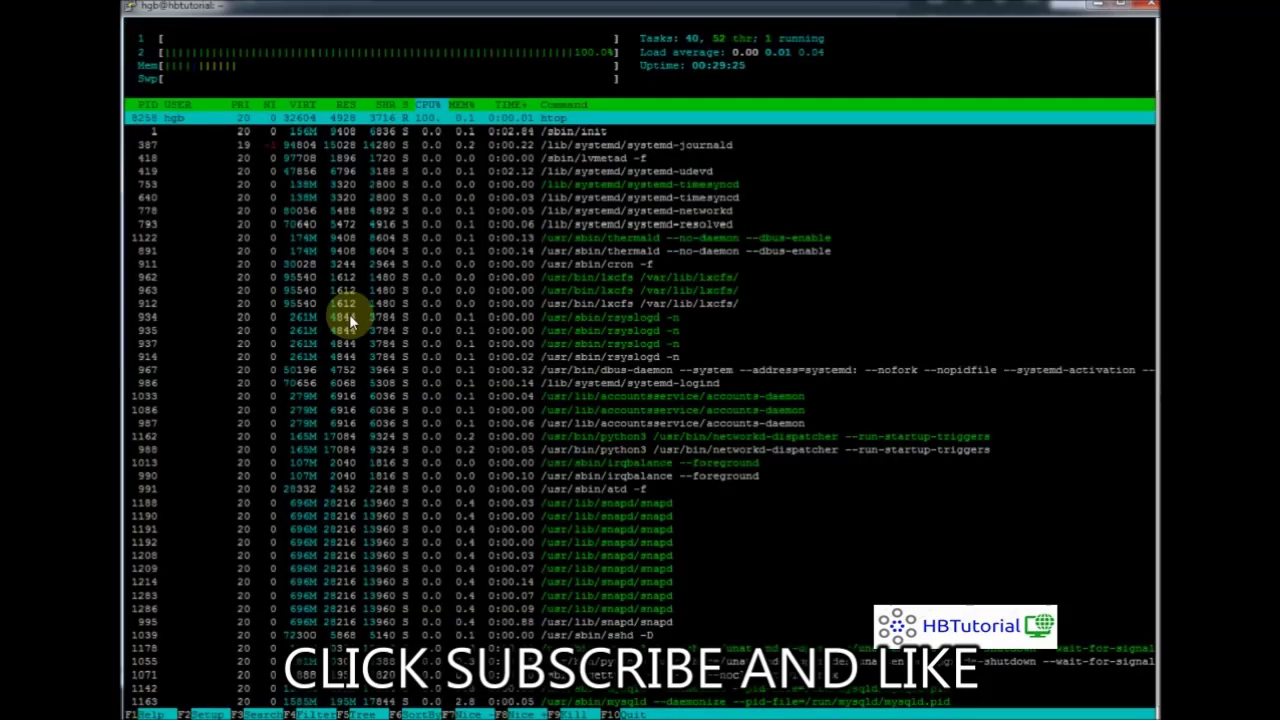